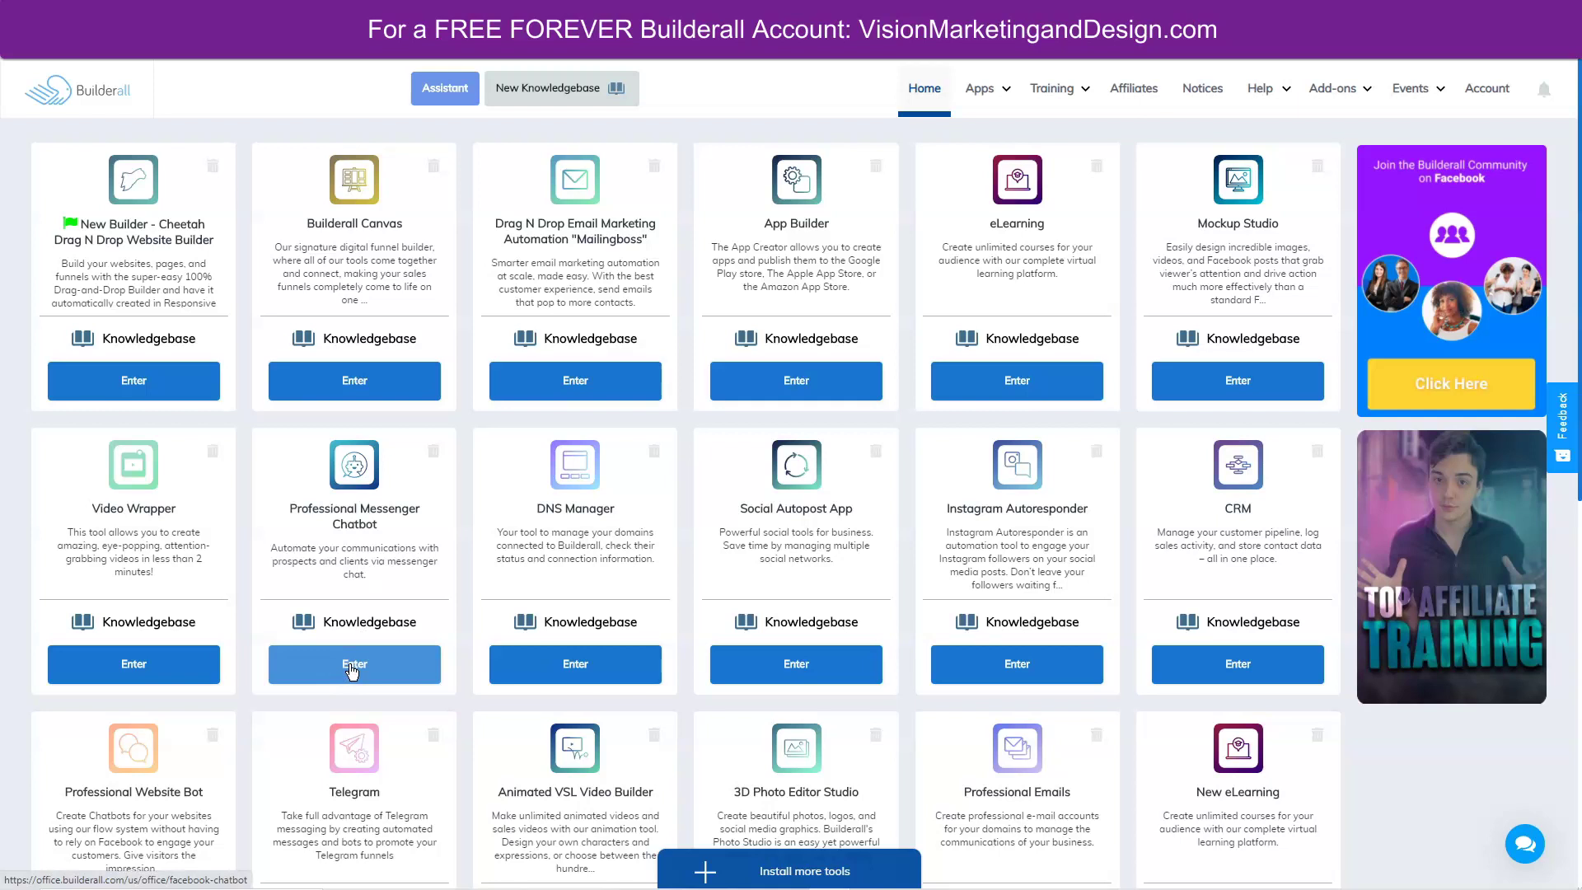
# Import the one remaining Facebook business page into the Professional Messenger Chatbot account.
pyautogui.click(353, 666)
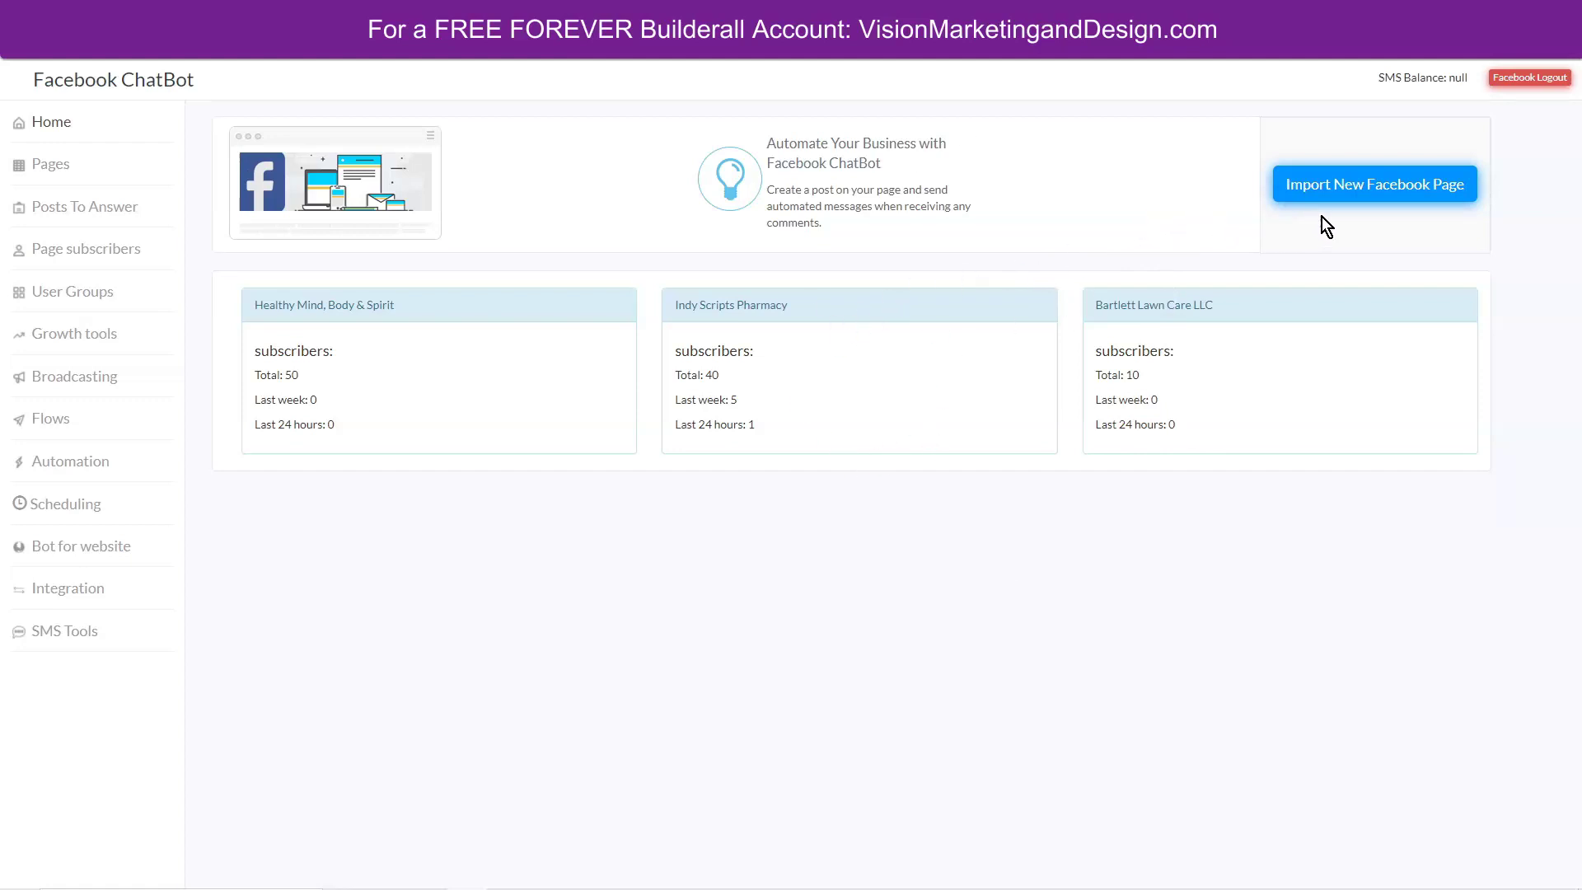
pyautogui.click(1384, 183)
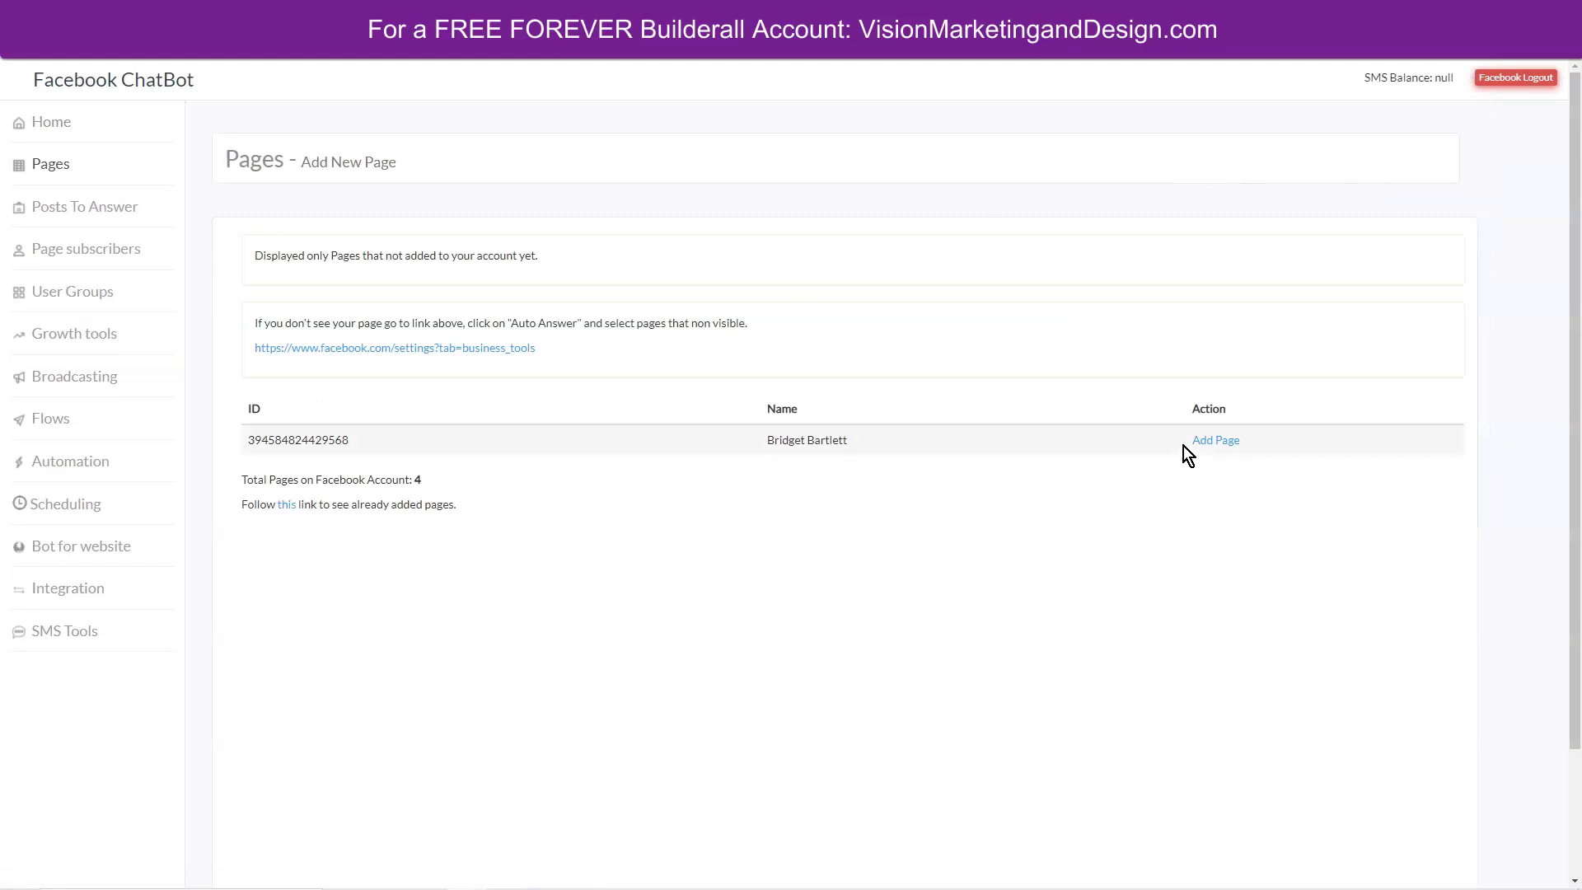
pyautogui.click(1216, 440)
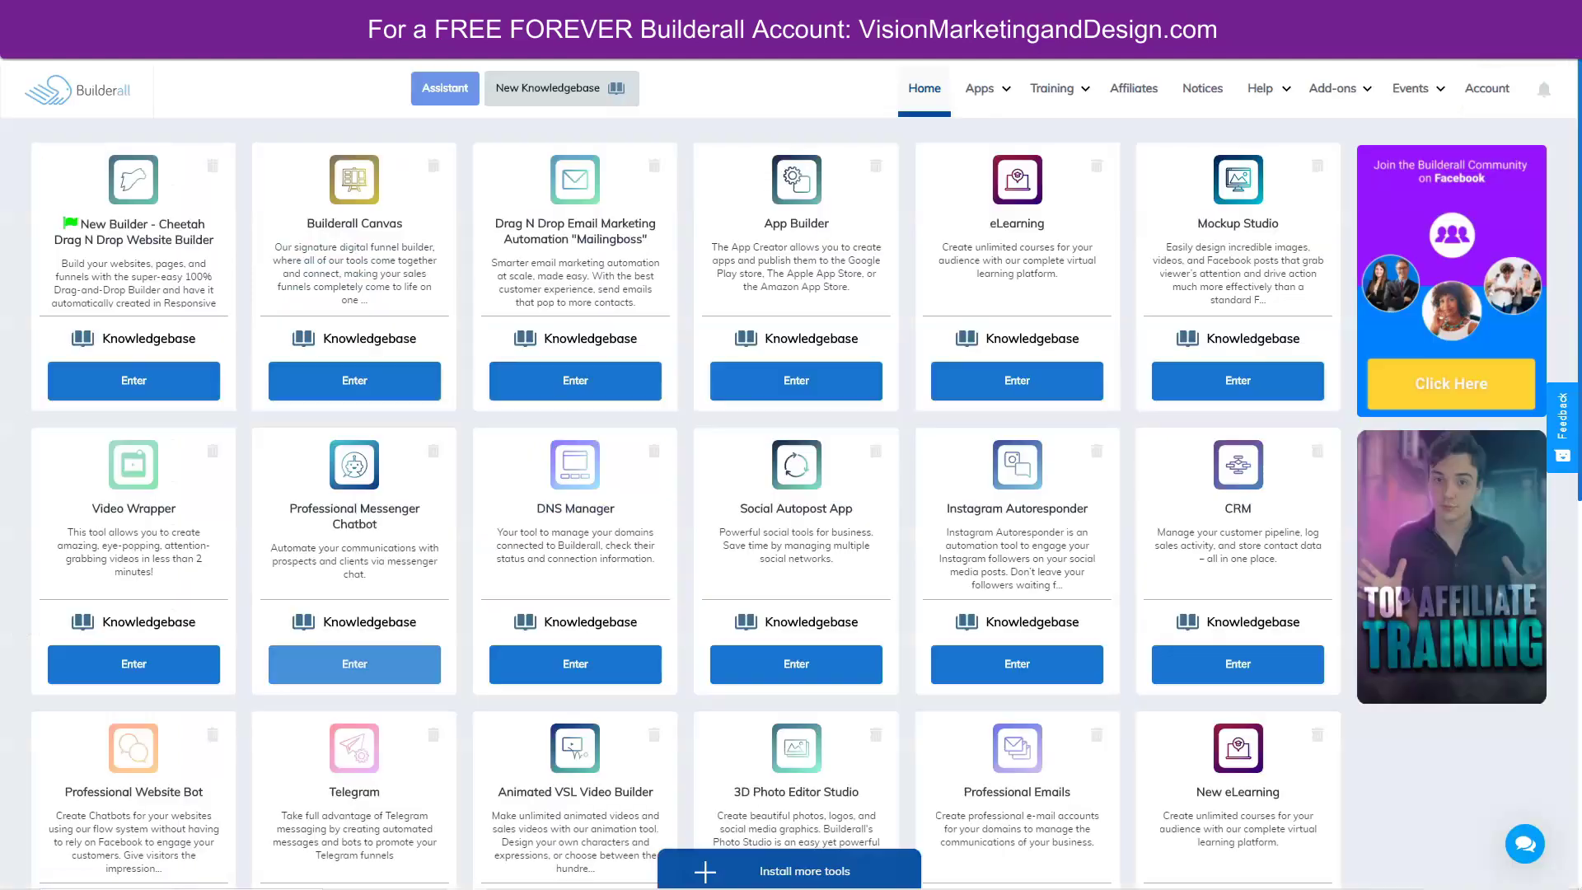
# Search the Builderall Knowledgebase for 'chatbot' and browse the suggested articles.
pyautogui.click(552, 89)
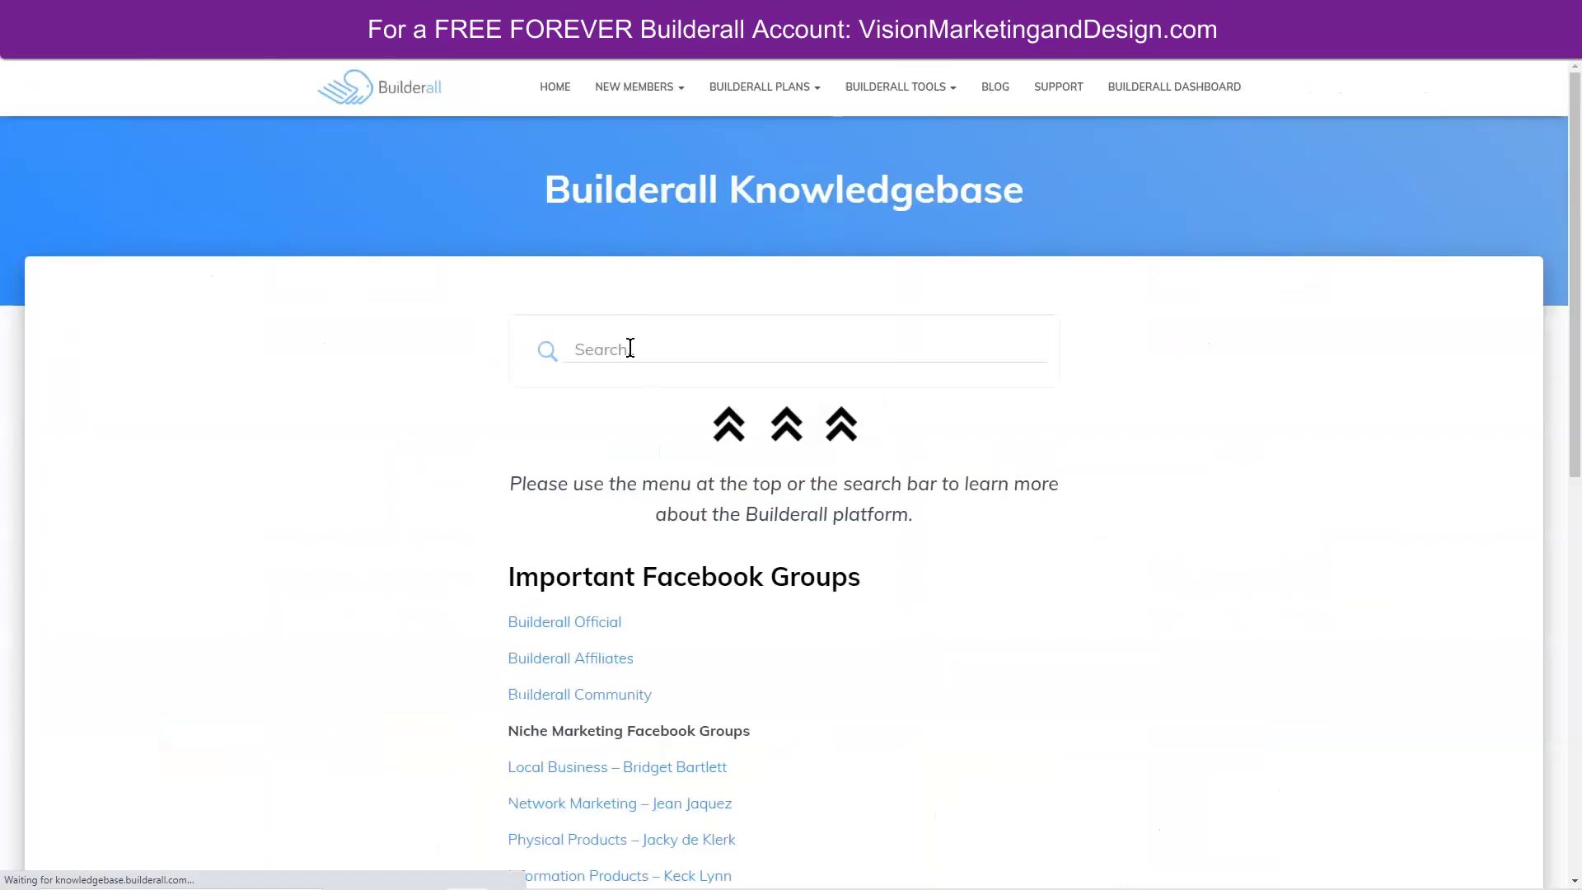
pyautogui.click(630, 347)
pyautogui.write('chatbot')
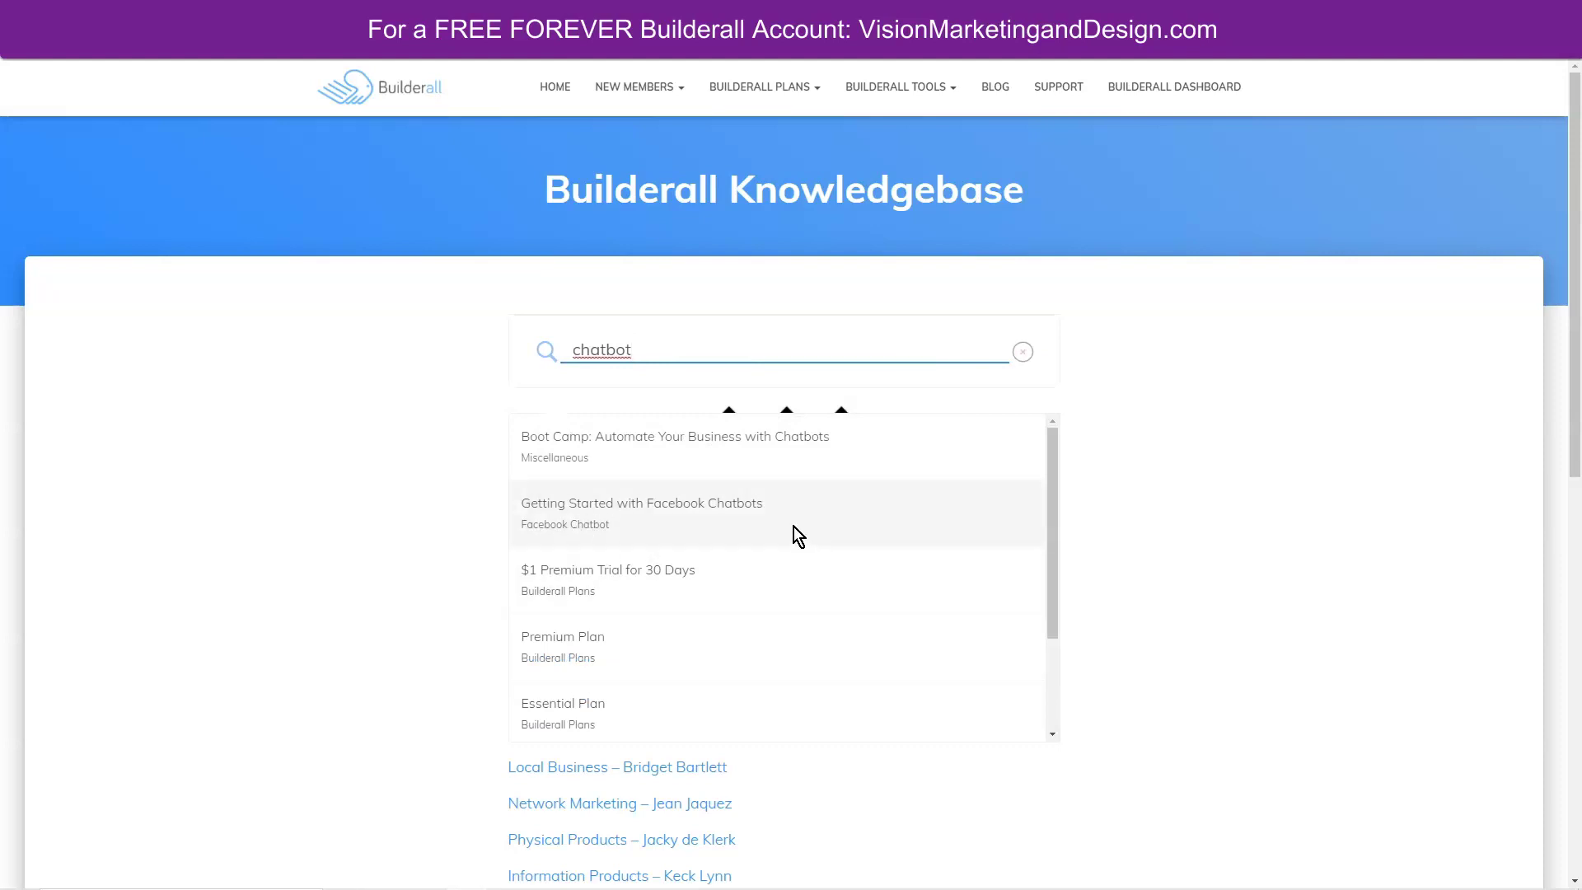
pyautogui.scroll(-2, 977, 546)
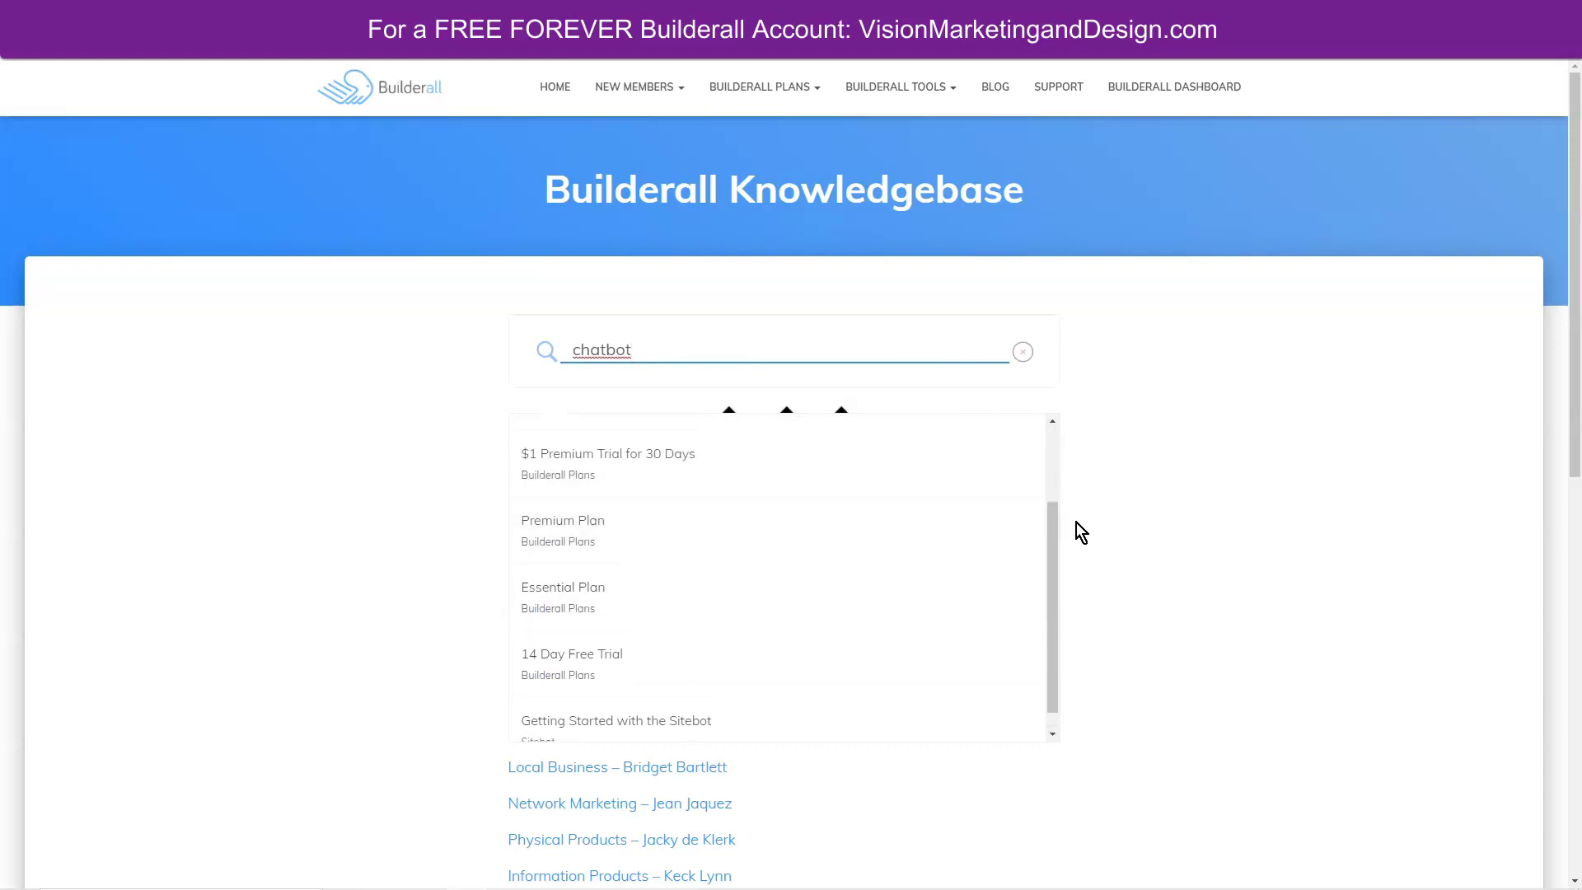
pyautogui.click(275, 399)
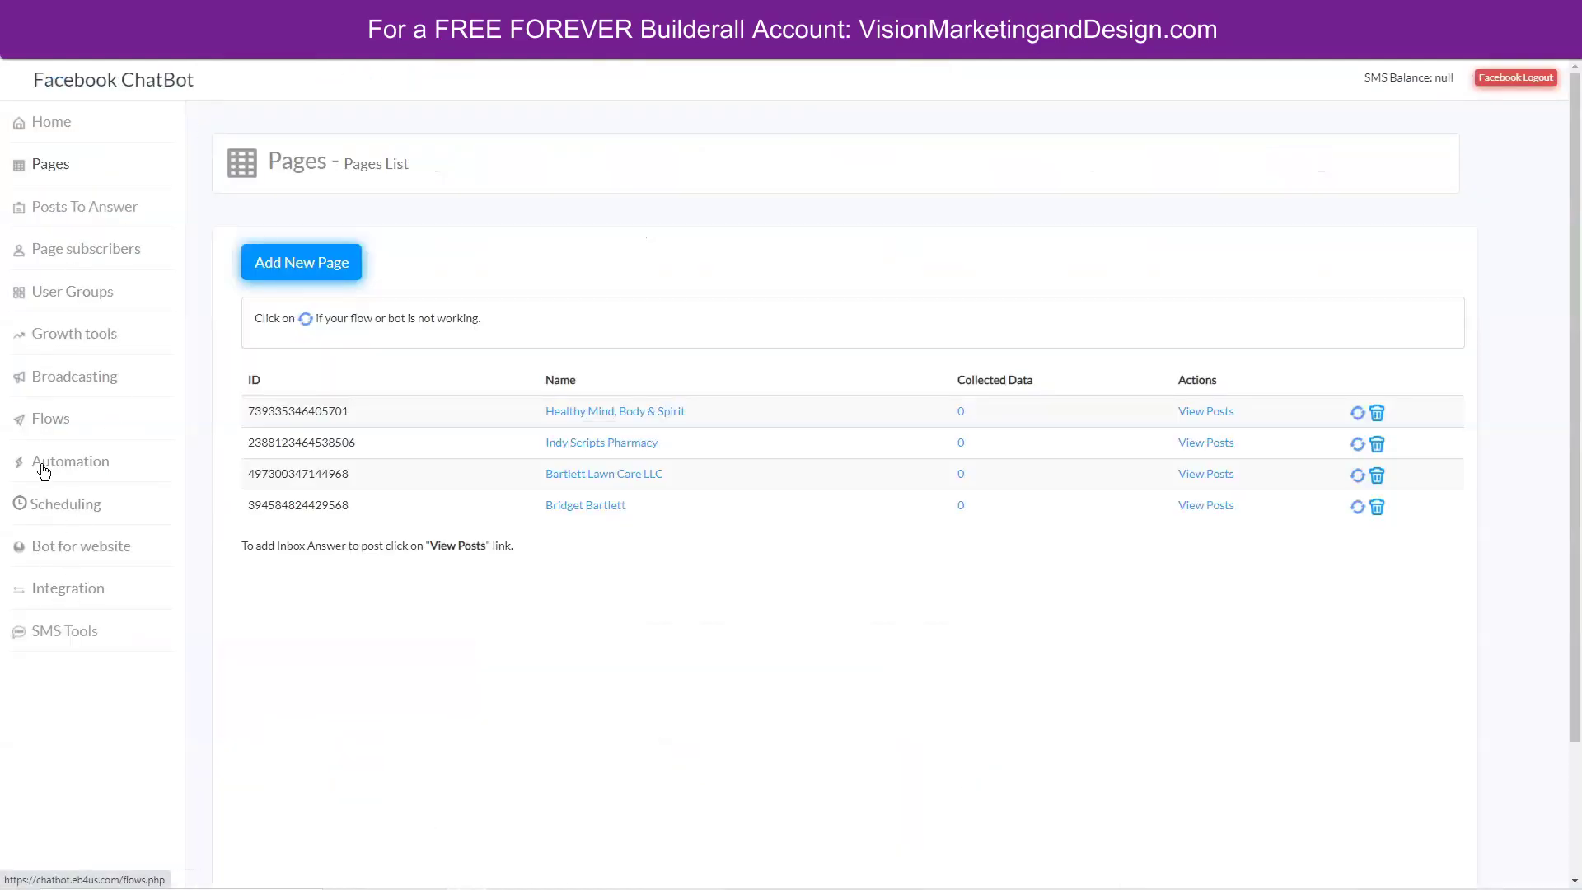
# Browse the public flows' descriptions: Team onboarding, Lead Generation, Automation Answer and Test.
pyautogui.click(52, 422)
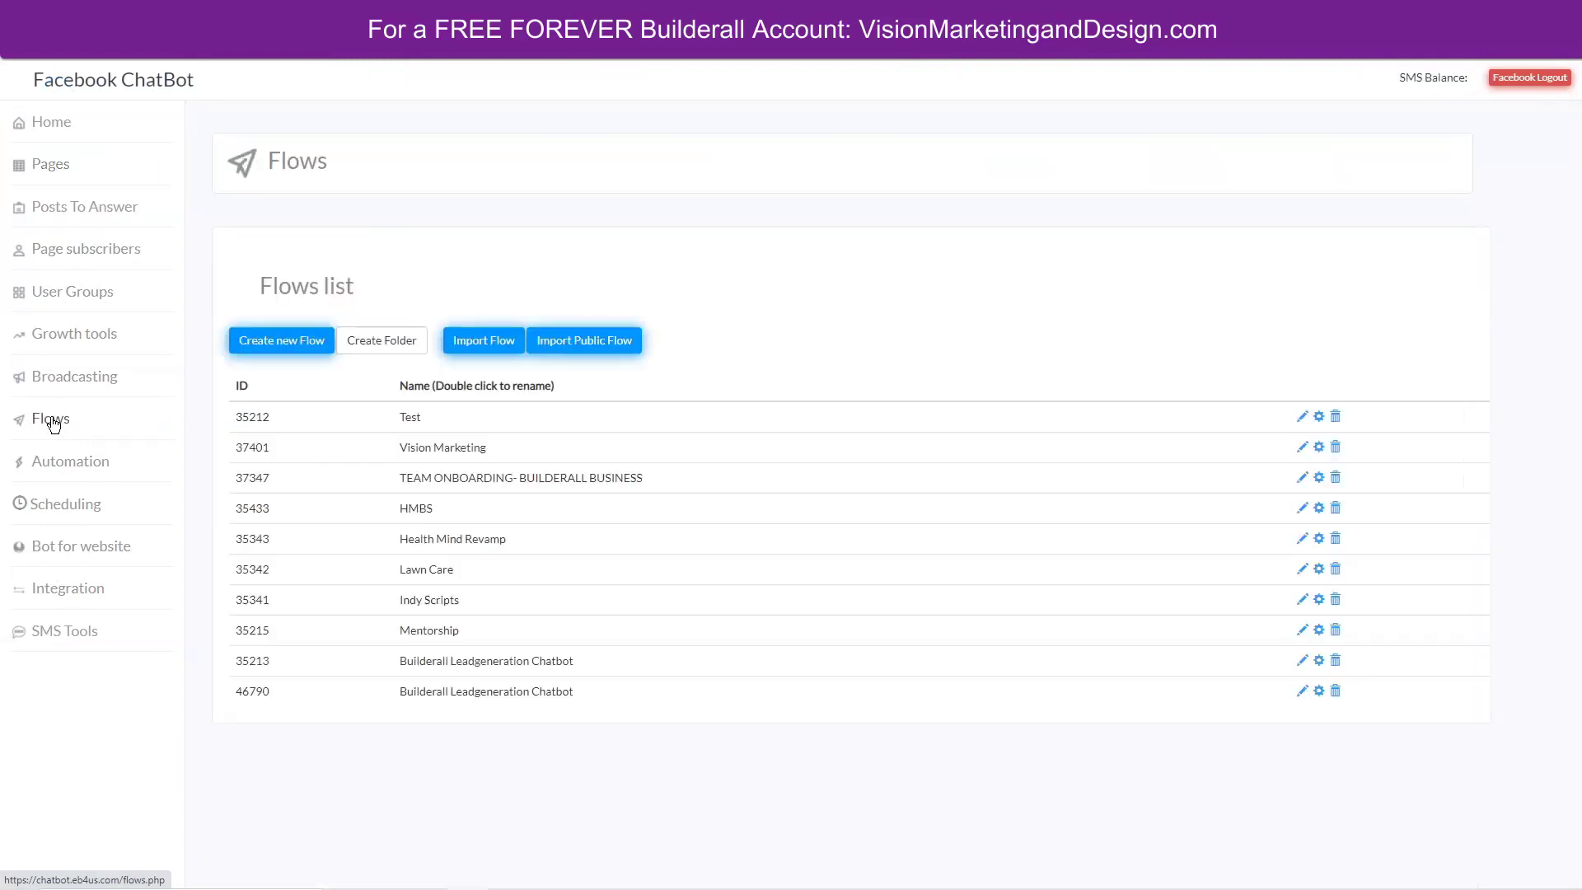
pyautogui.click(594, 342)
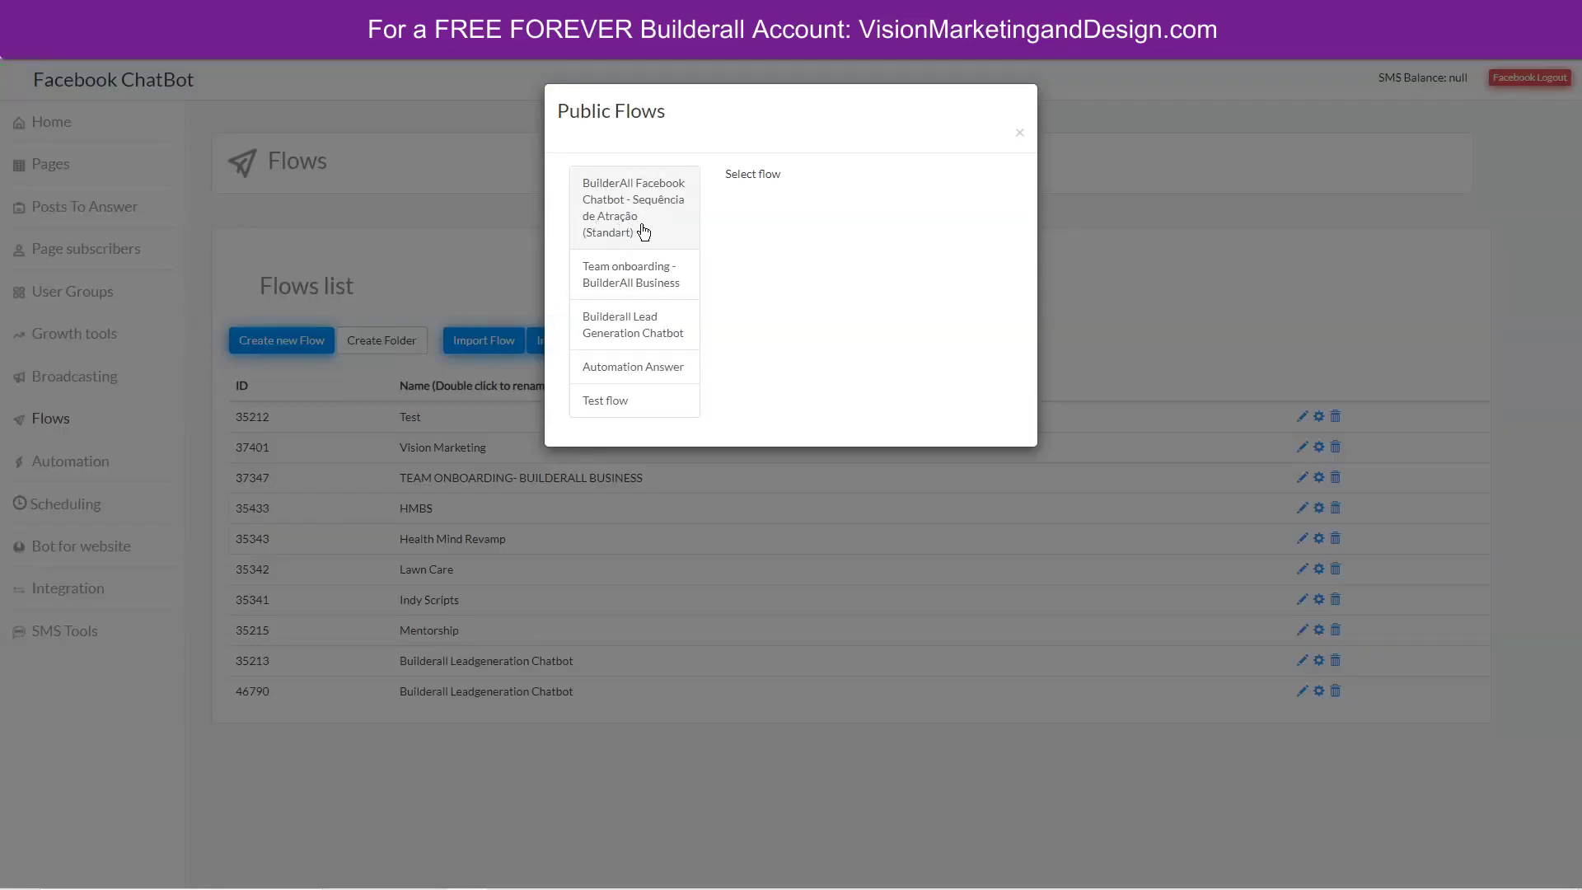
pyautogui.click(663, 198)
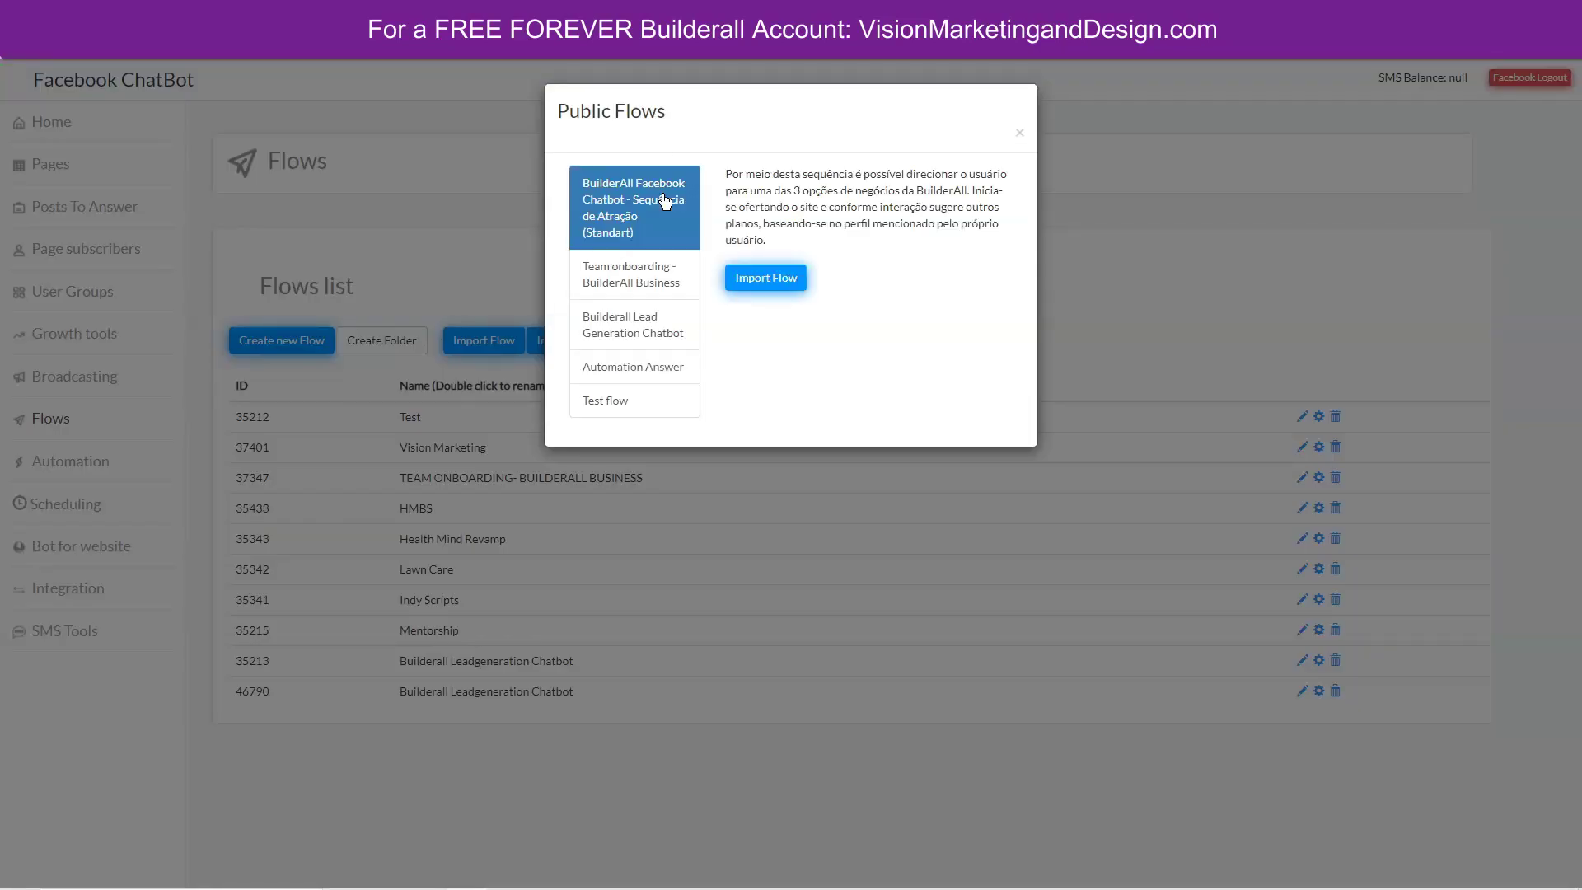
pyautogui.click(656, 284)
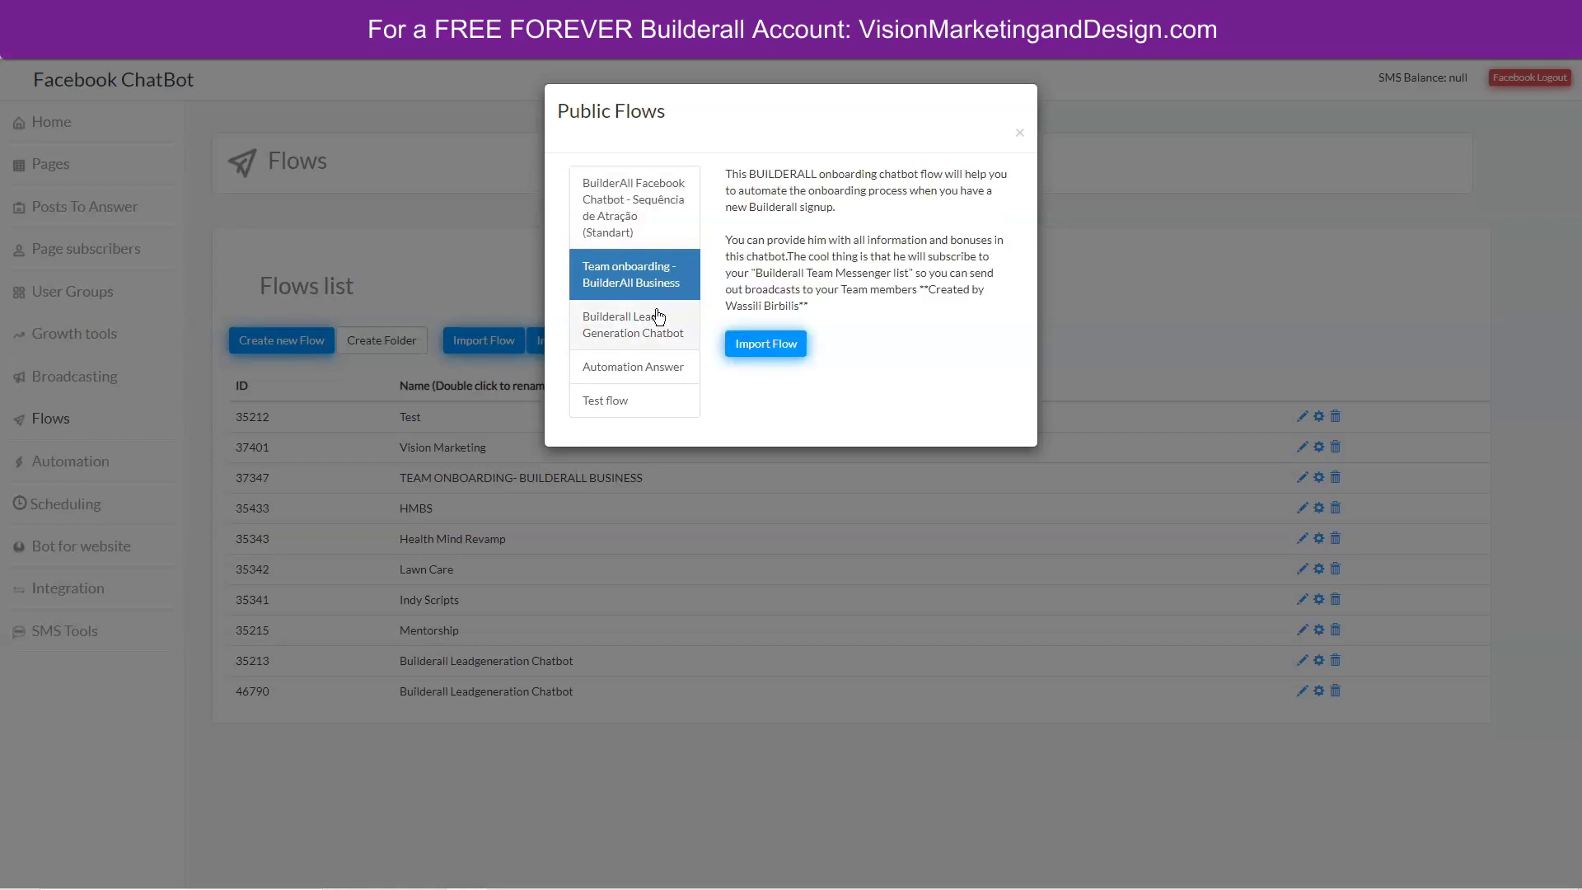
pyautogui.click(654, 337)
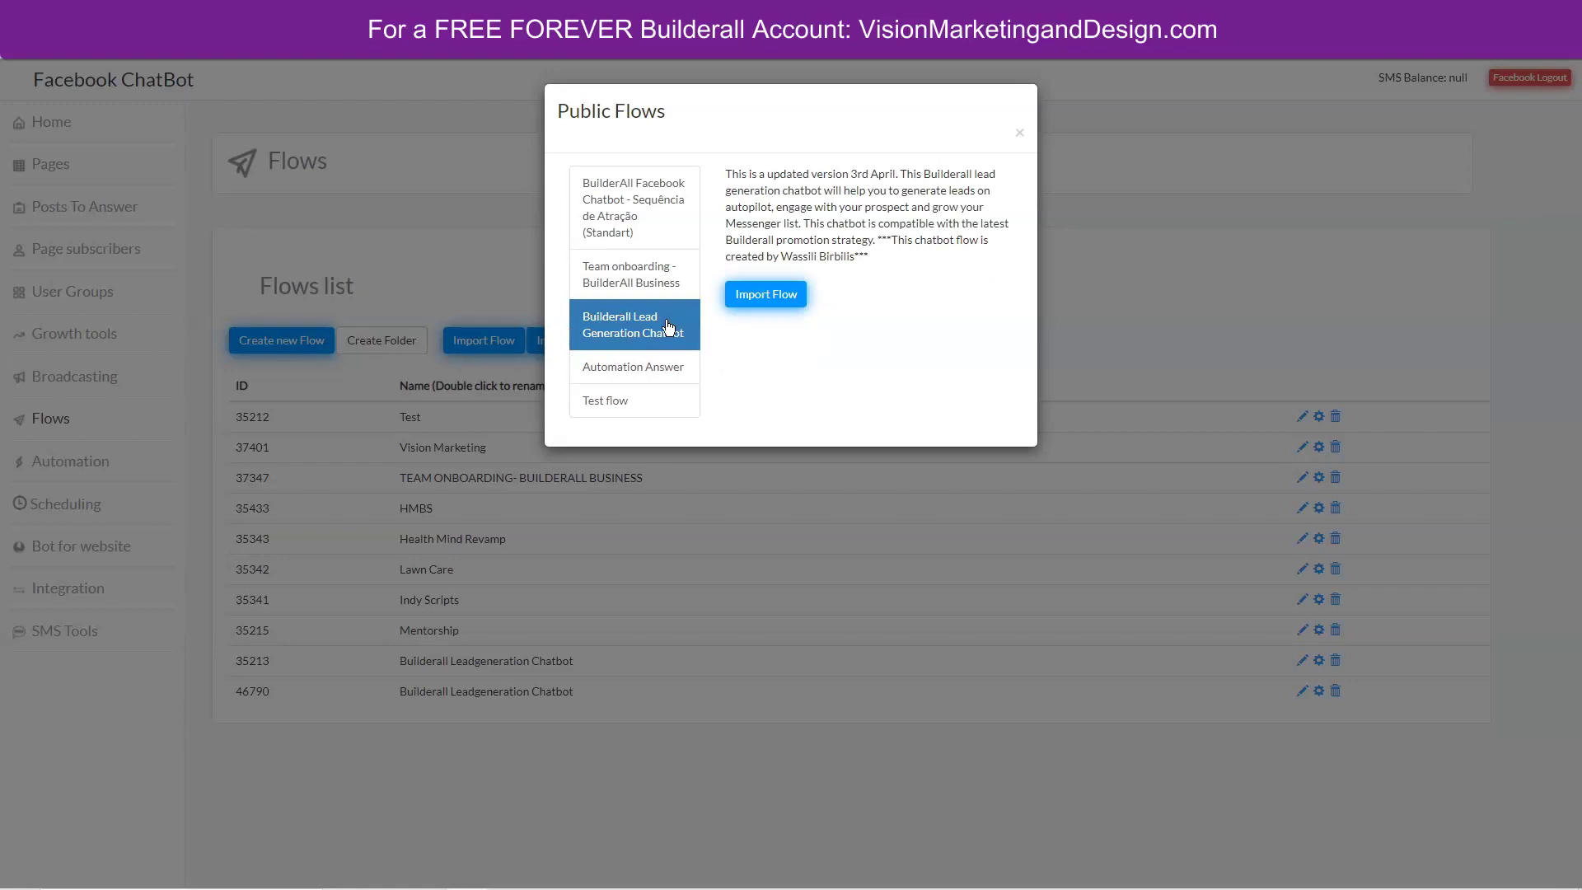
pyautogui.click(628, 371)
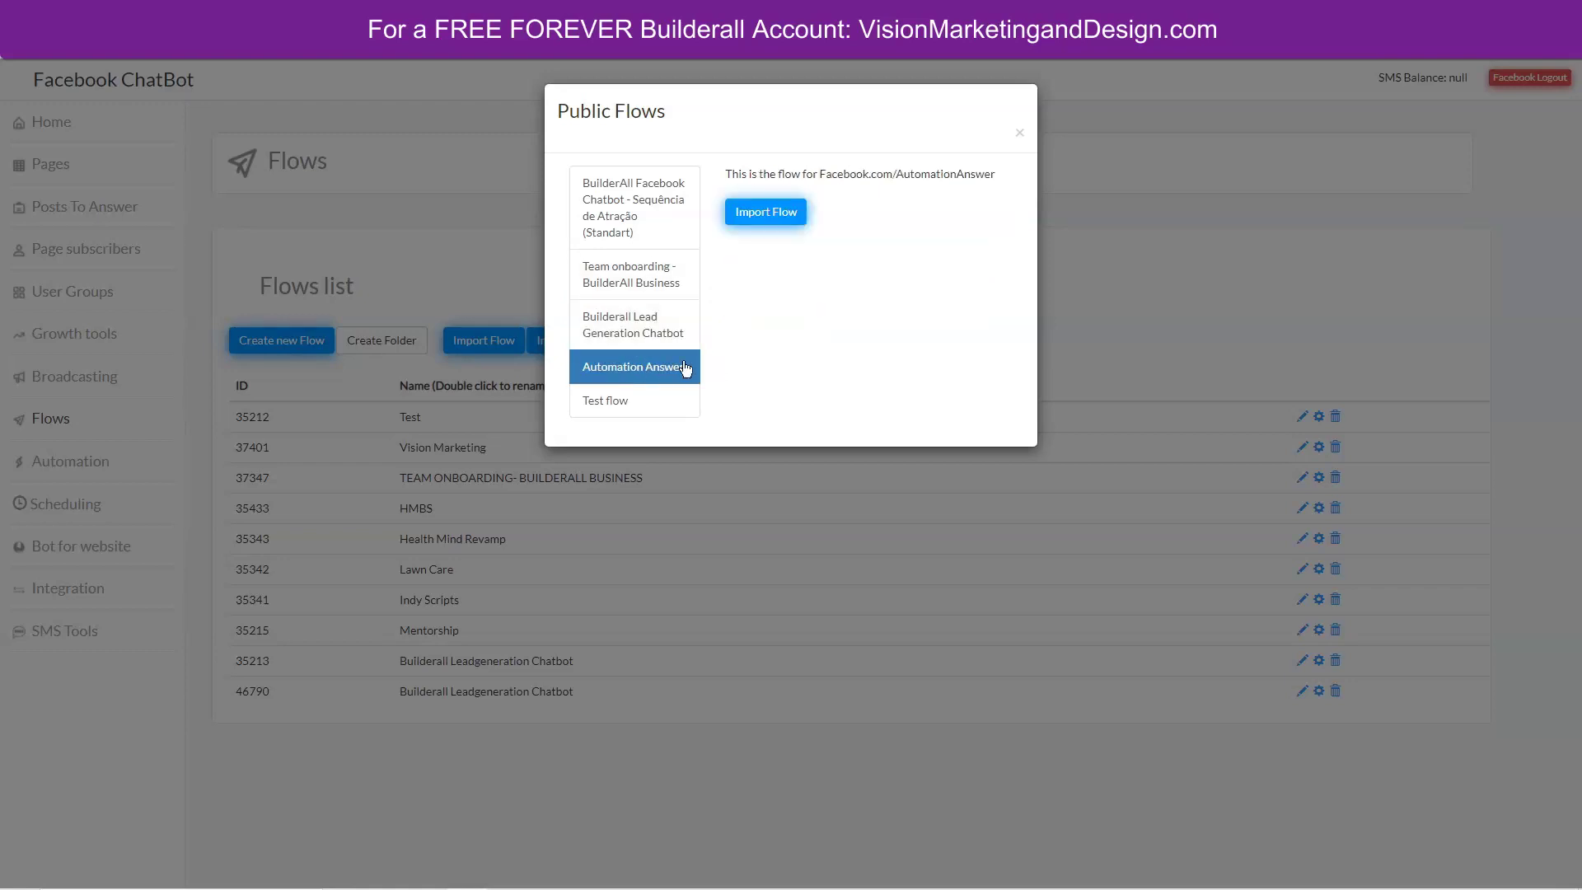
pyautogui.click(626, 404)
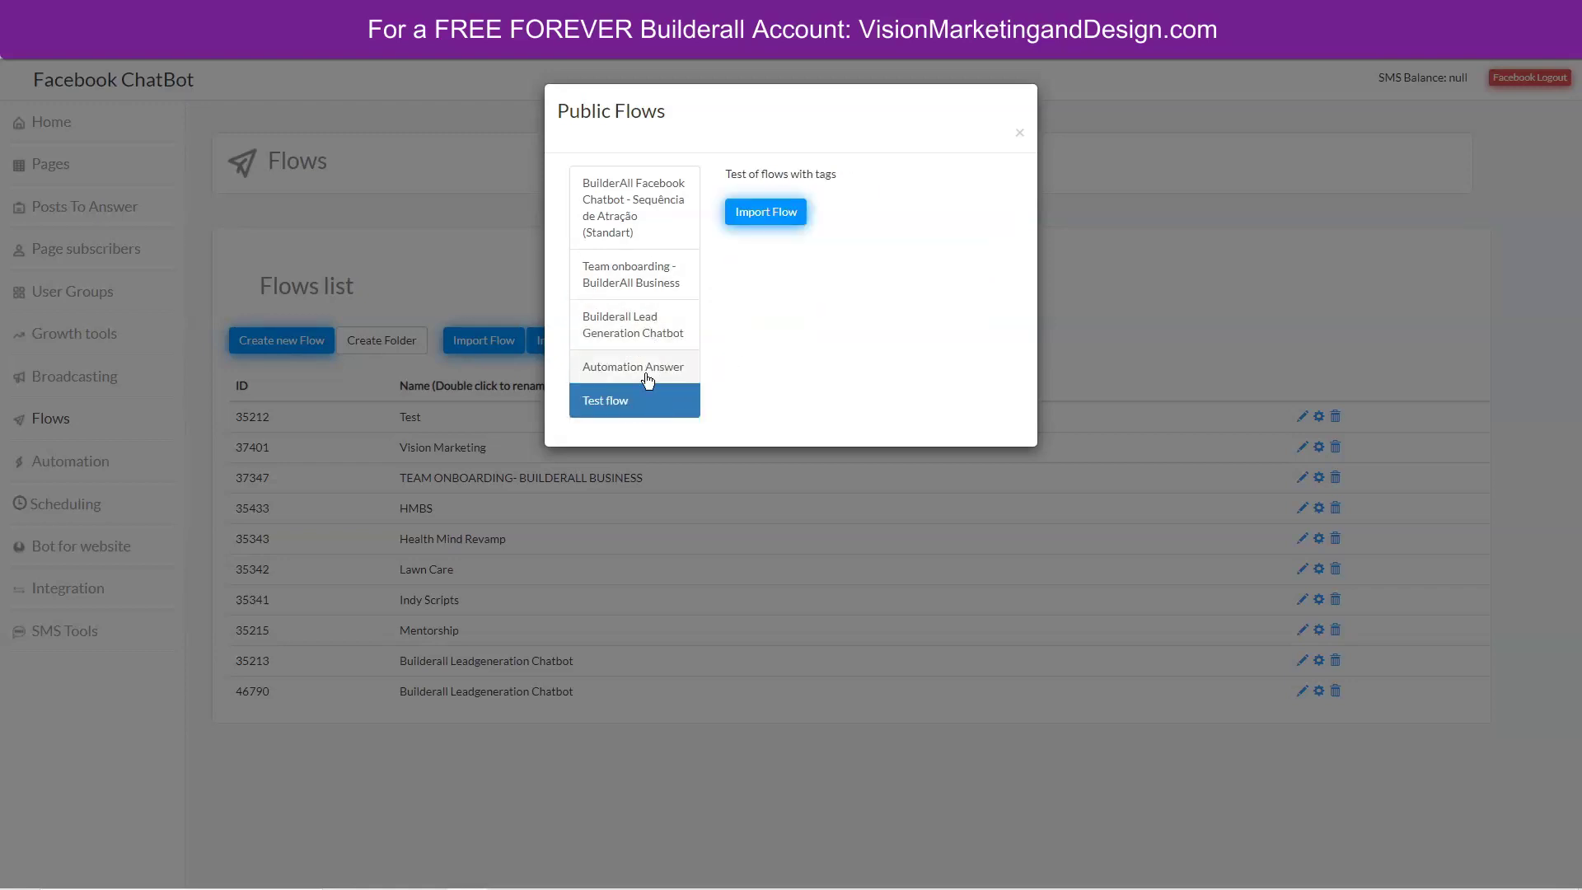
# Select Builderall Lead Generation Chatbot and import it into the flows list.
pyautogui.click(618, 280)
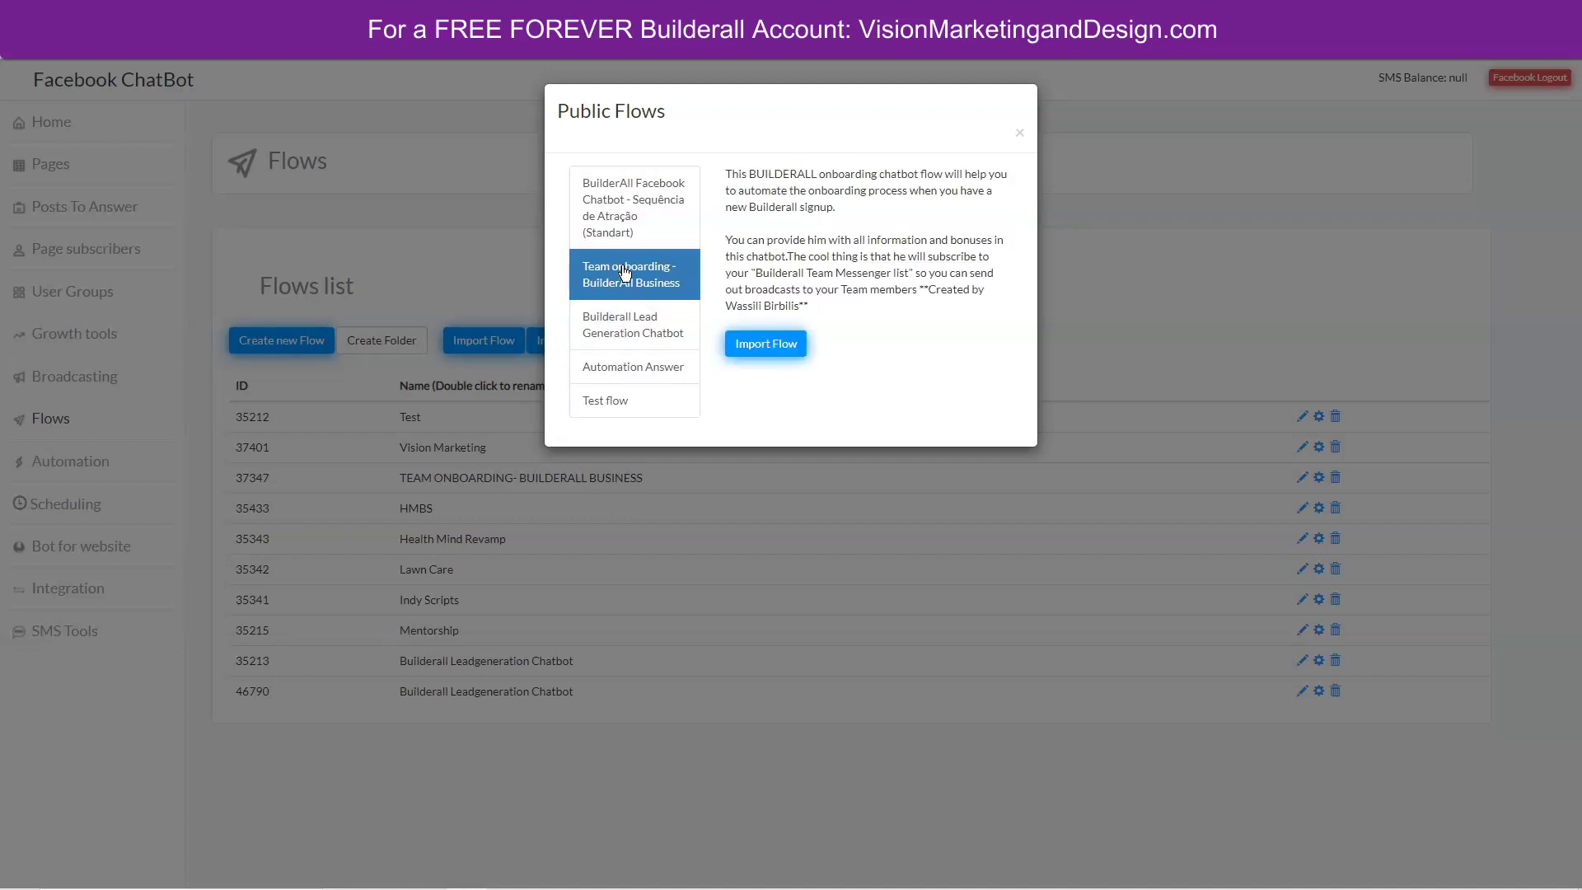
pyautogui.click(628, 317)
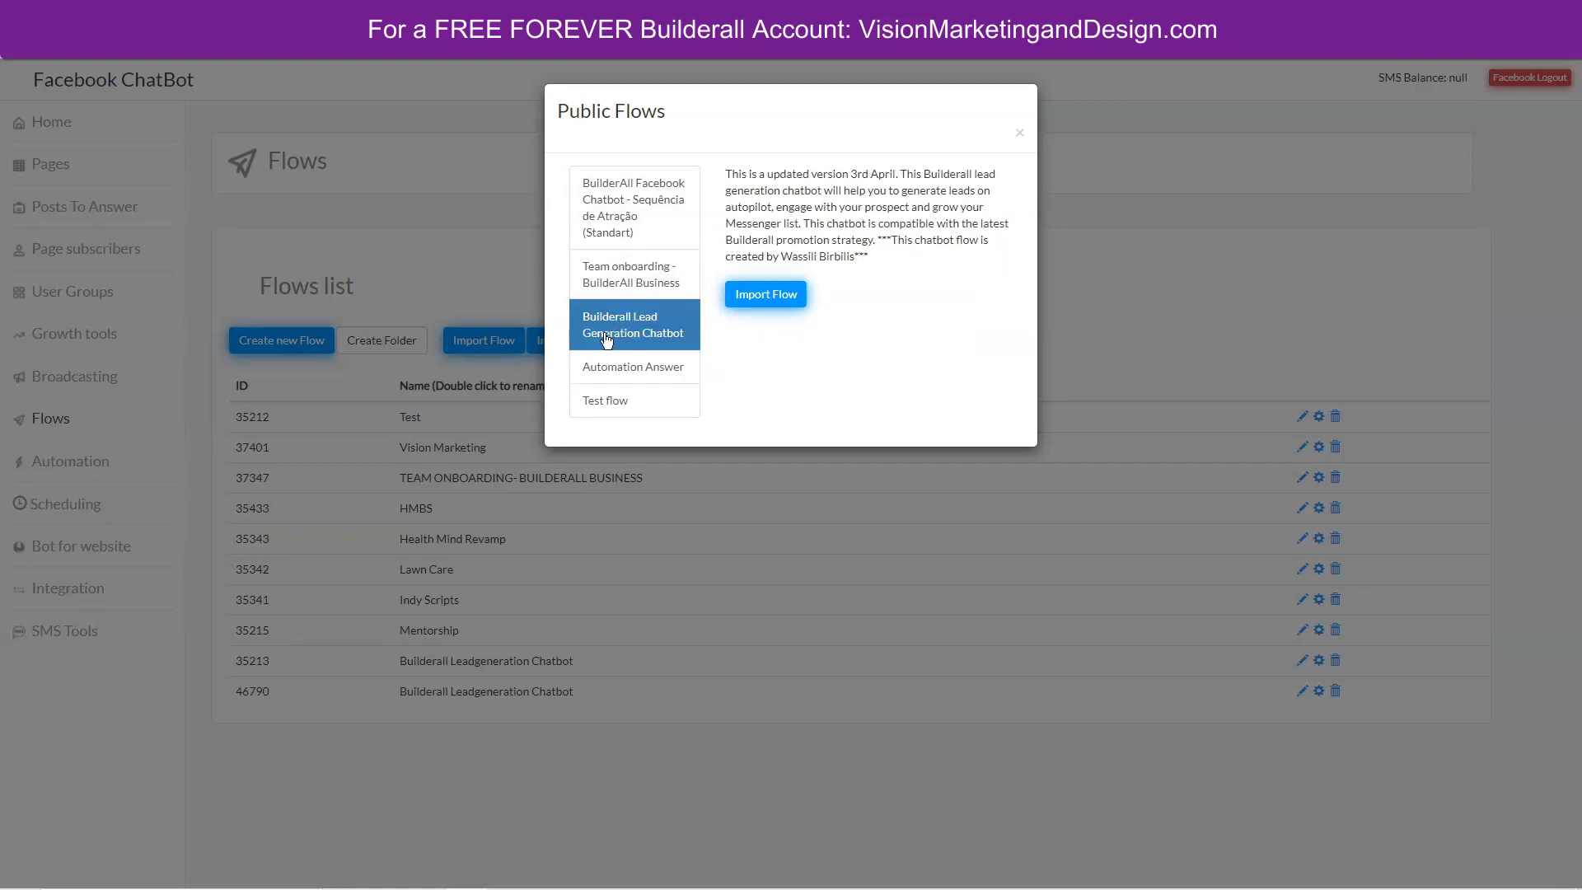
pyautogui.click(764, 296)
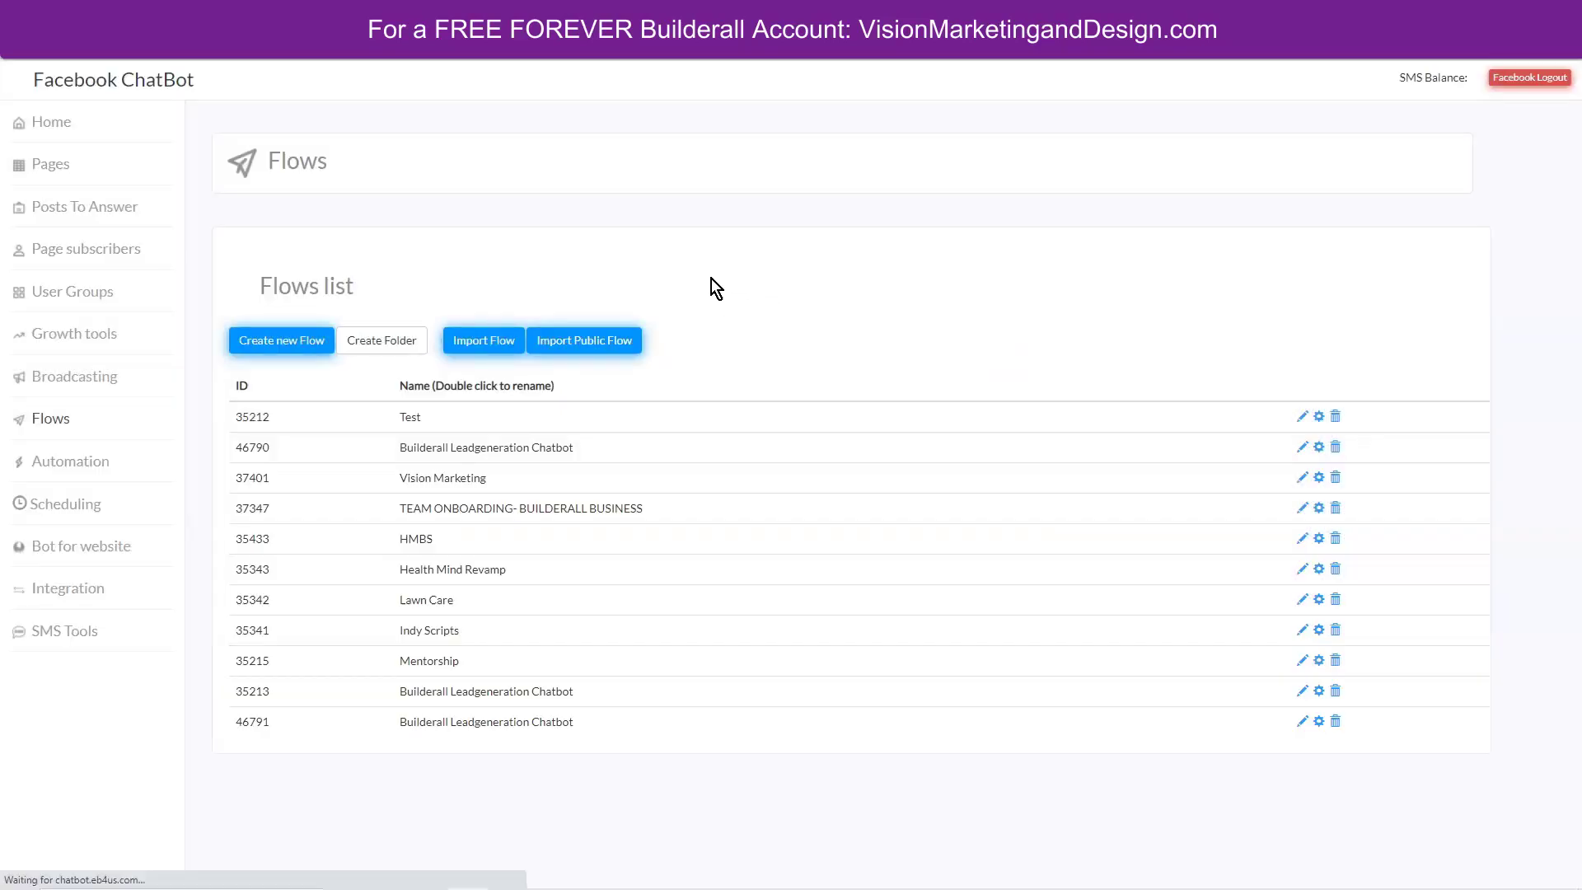
# Open flow 46791 in the Interactive Flow Builder and scroll through its steps from Welcome to About Chatty.
pyautogui.click(1303, 727)
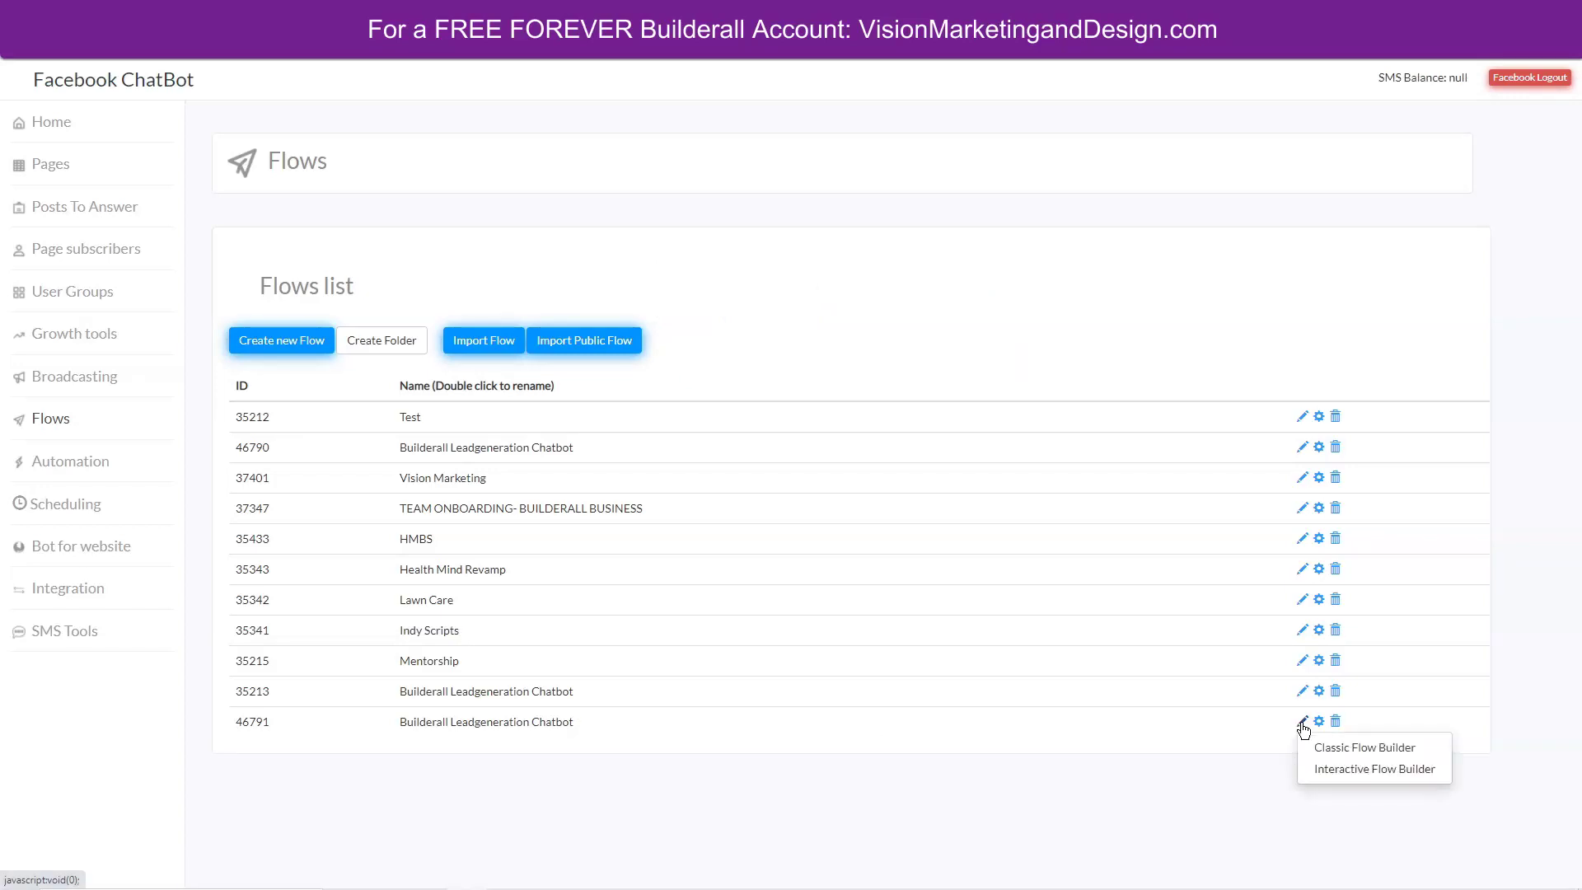
pyautogui.click(1303, 769)
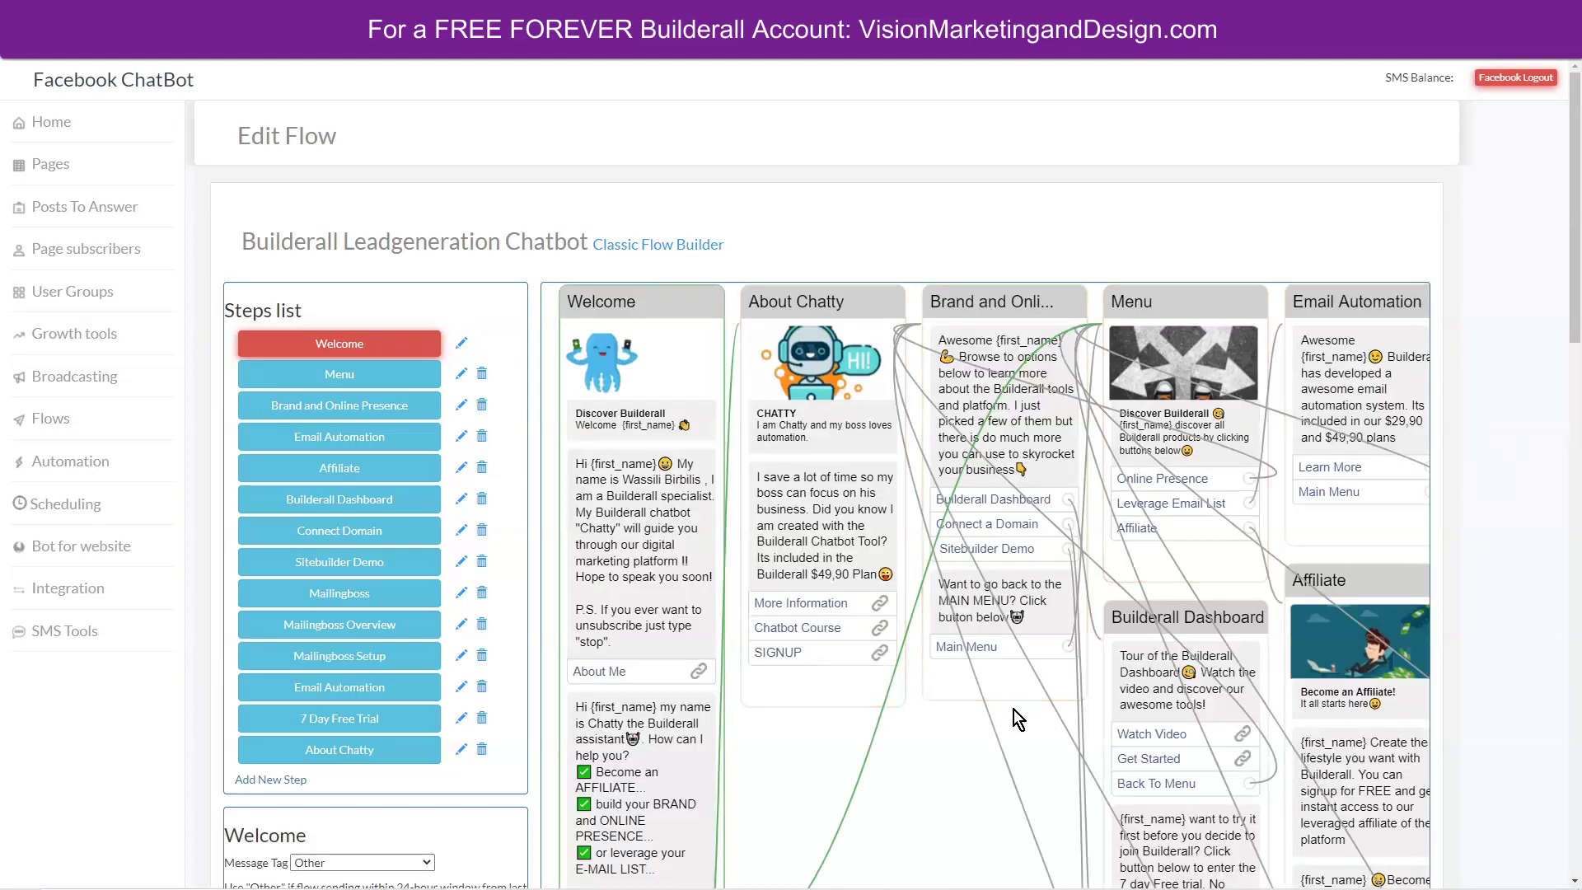
pyautogui.scroll(-2, 1030, 710)
pyautogui.scroll(-2, 968, 707)
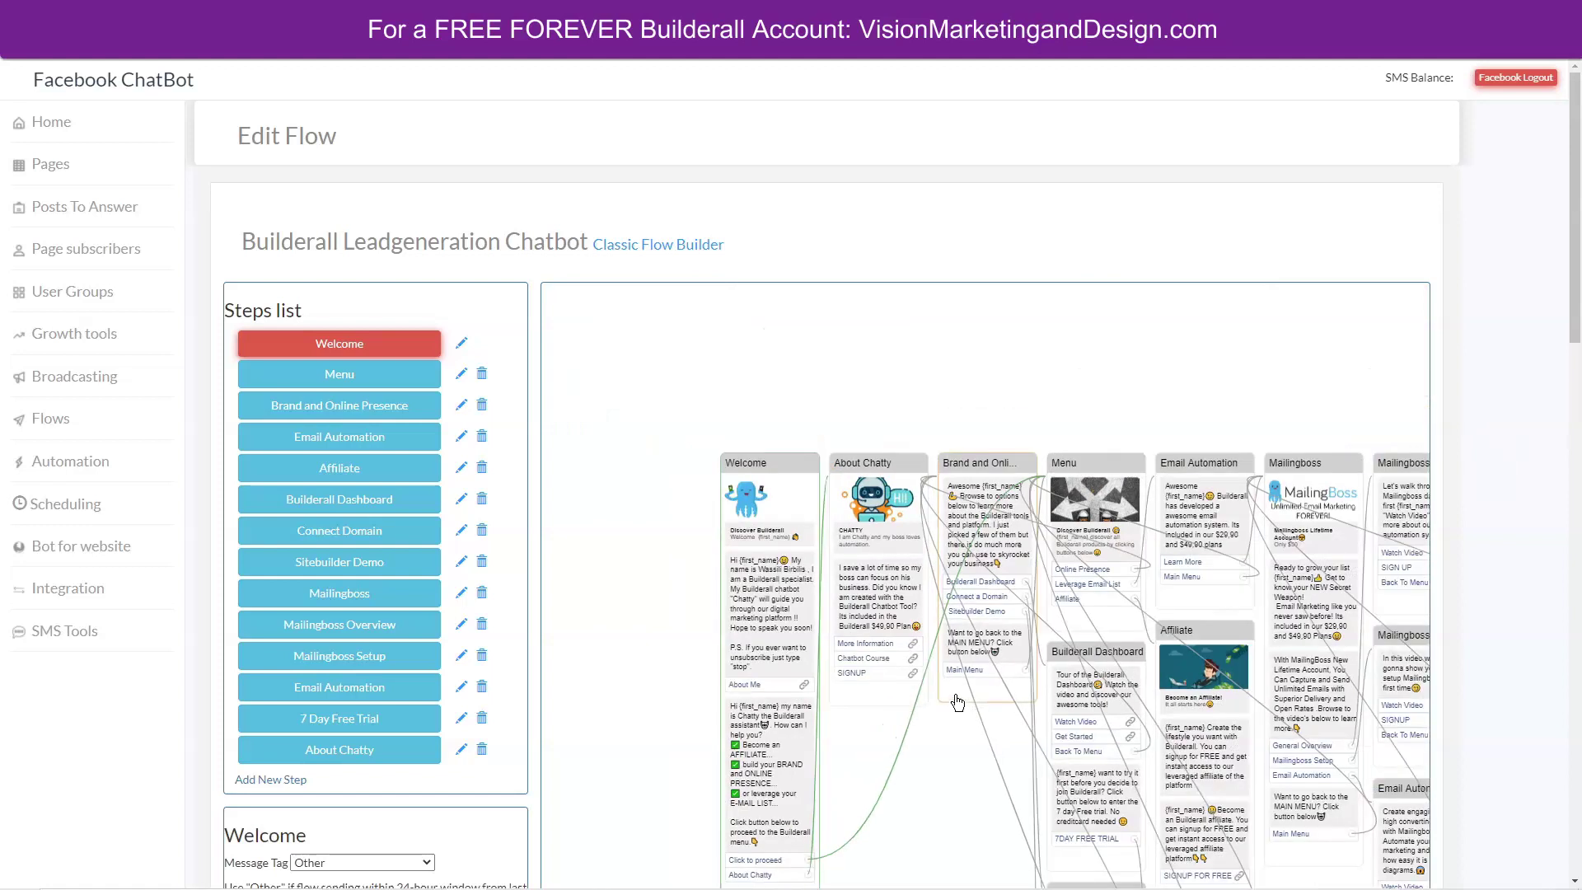
pyautogui.scroll(-3, 1580, 309)
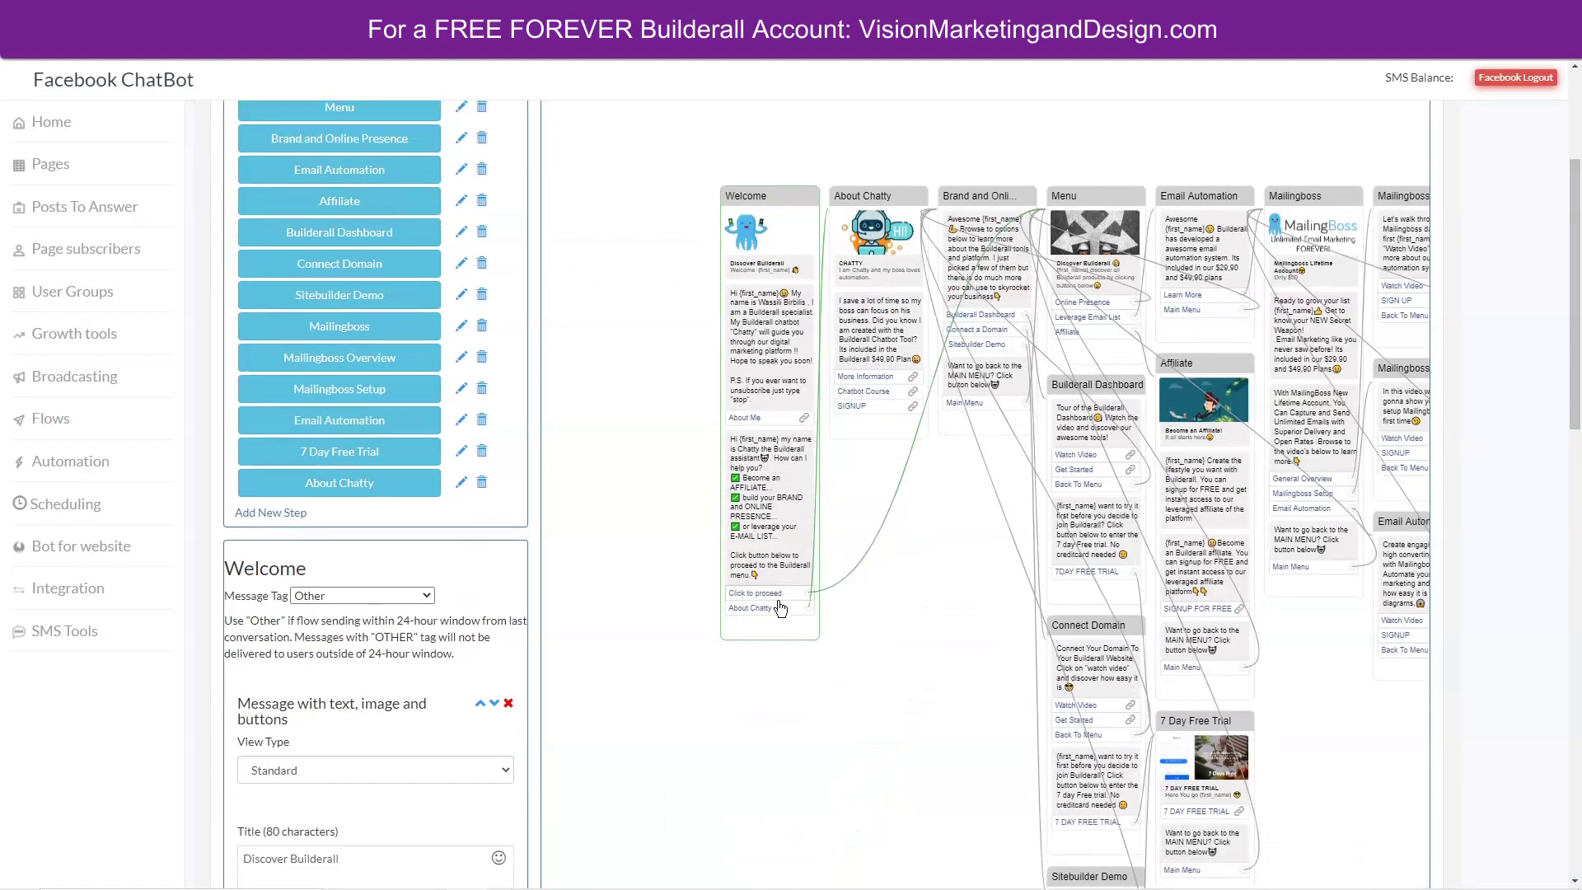
pyautogui.moveTo(943, 552); pyautogui.dragTo(813, 470)
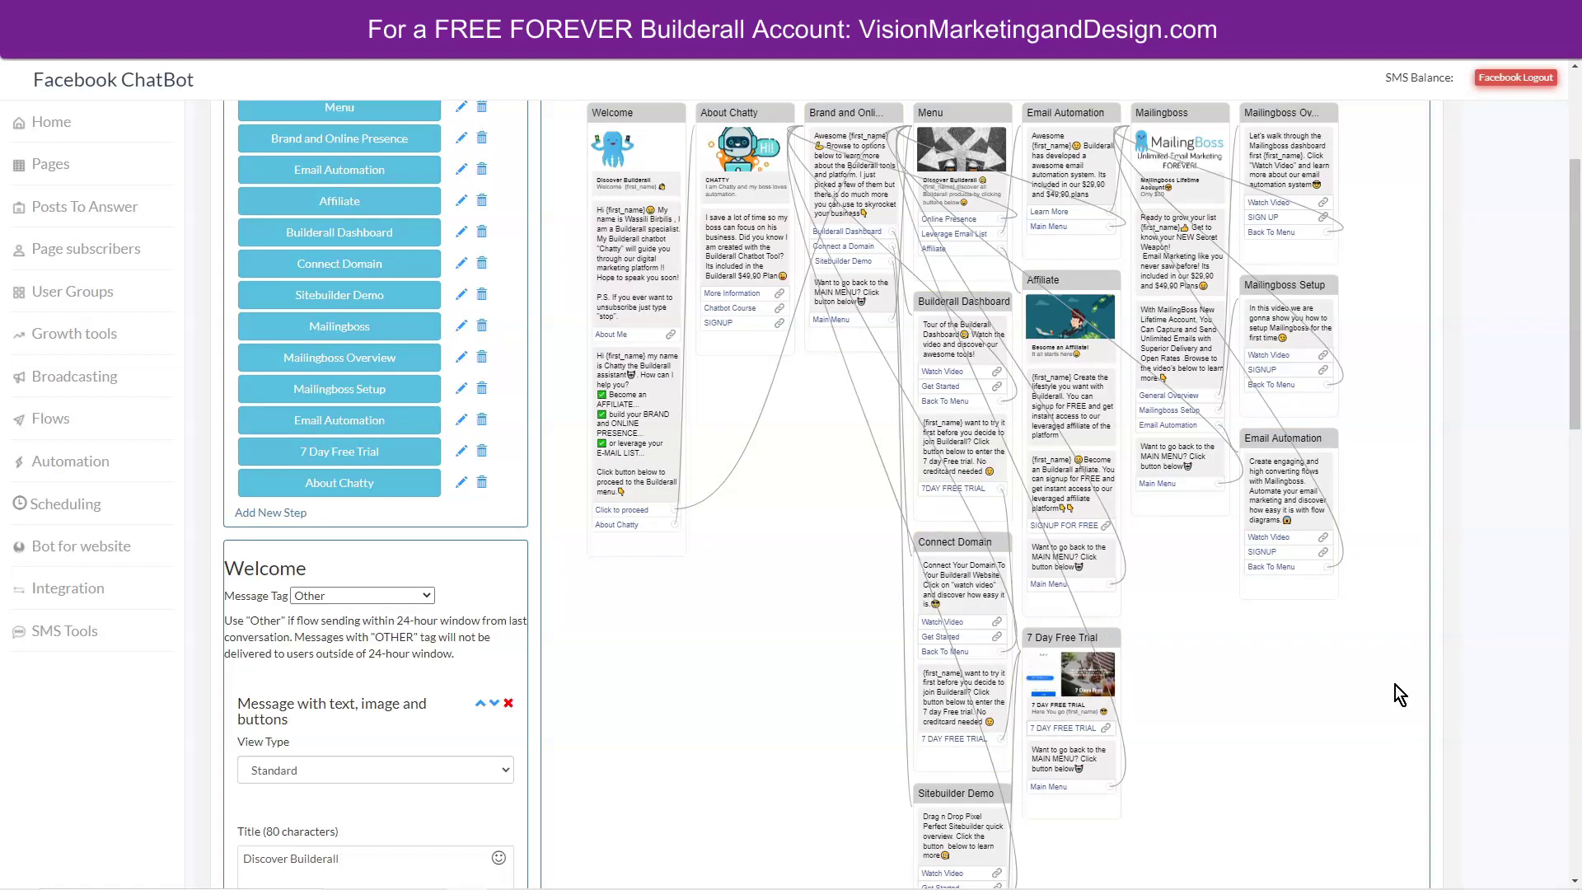
pyautogui.scroll(1, 1578, 478)
pyautogui.scroll(-1, 1578, 404)
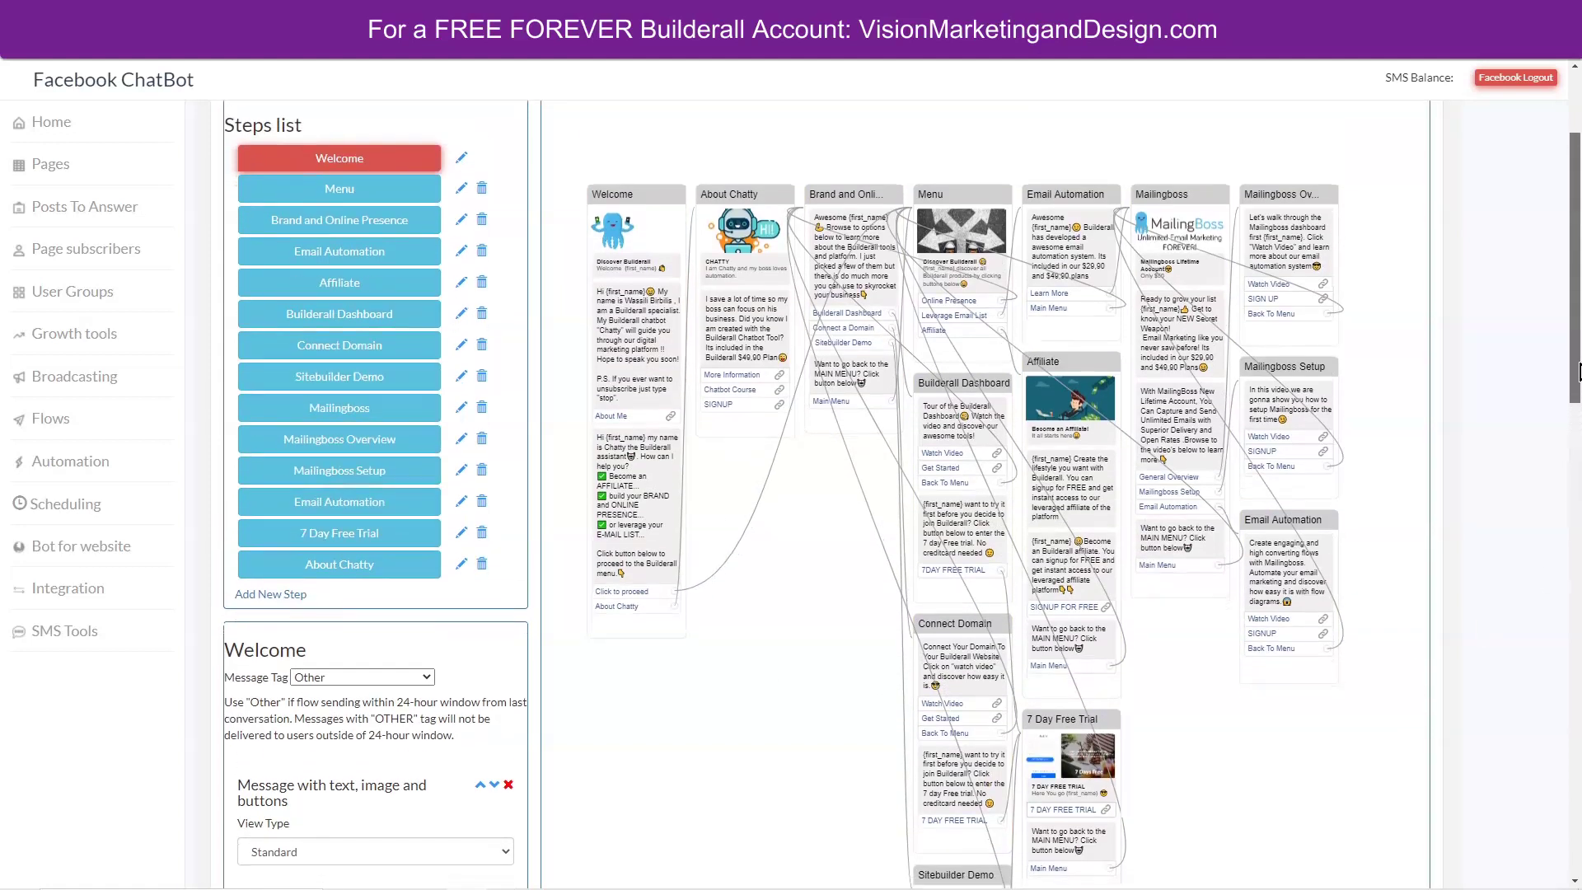
pyautogui.moveTo(1578, 389); pyautogui.dragTo(1578, 419)
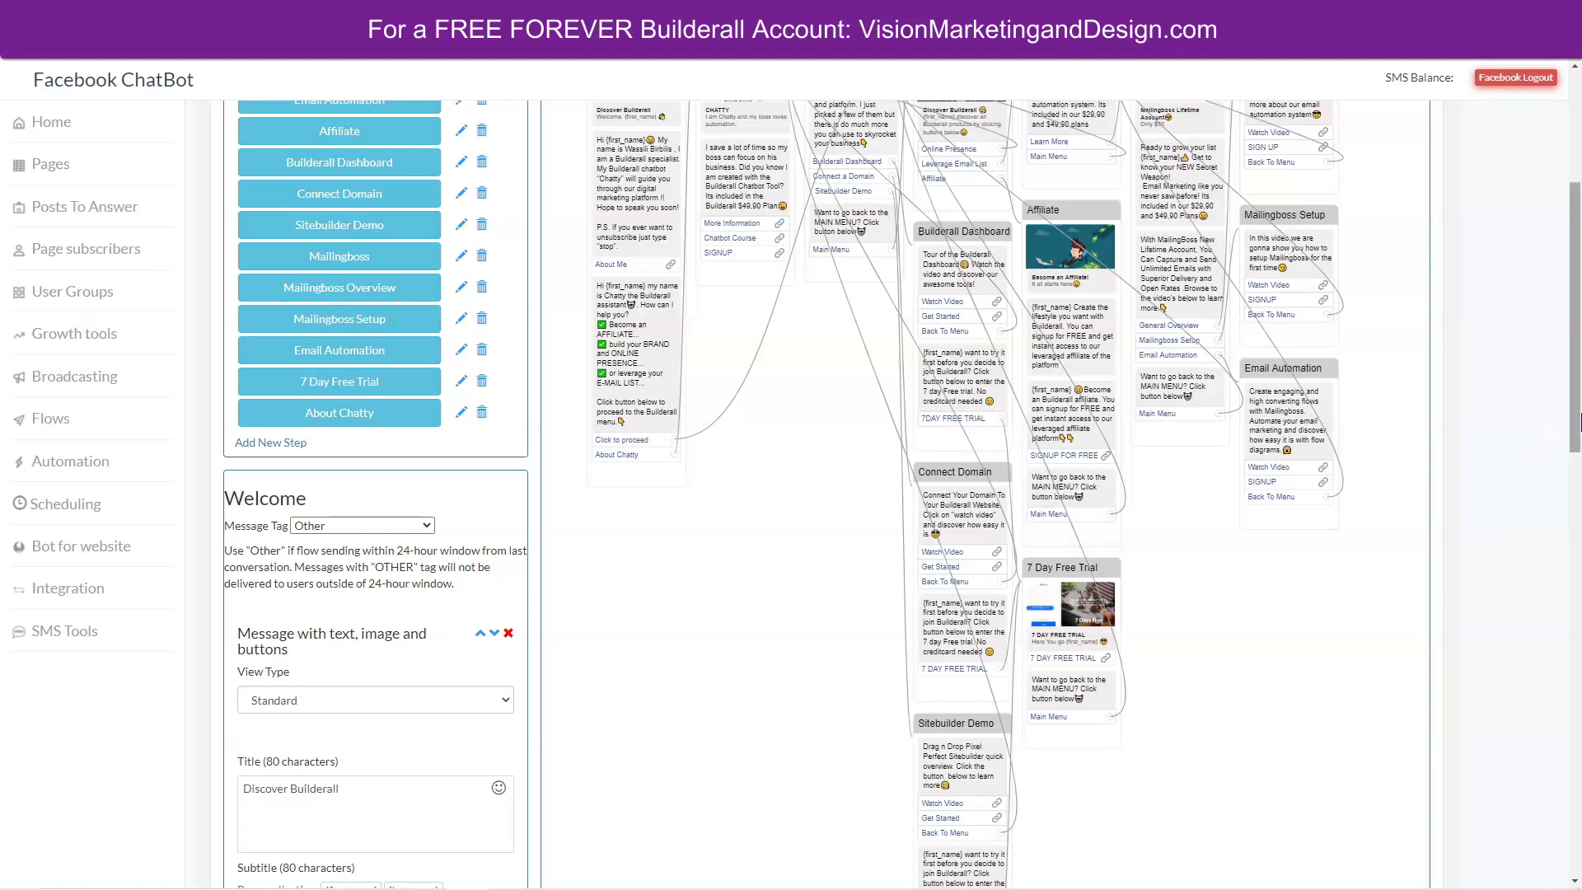
pyautogui.moveTo(1579, 420); pyautogui.dragTo(1579, 387)
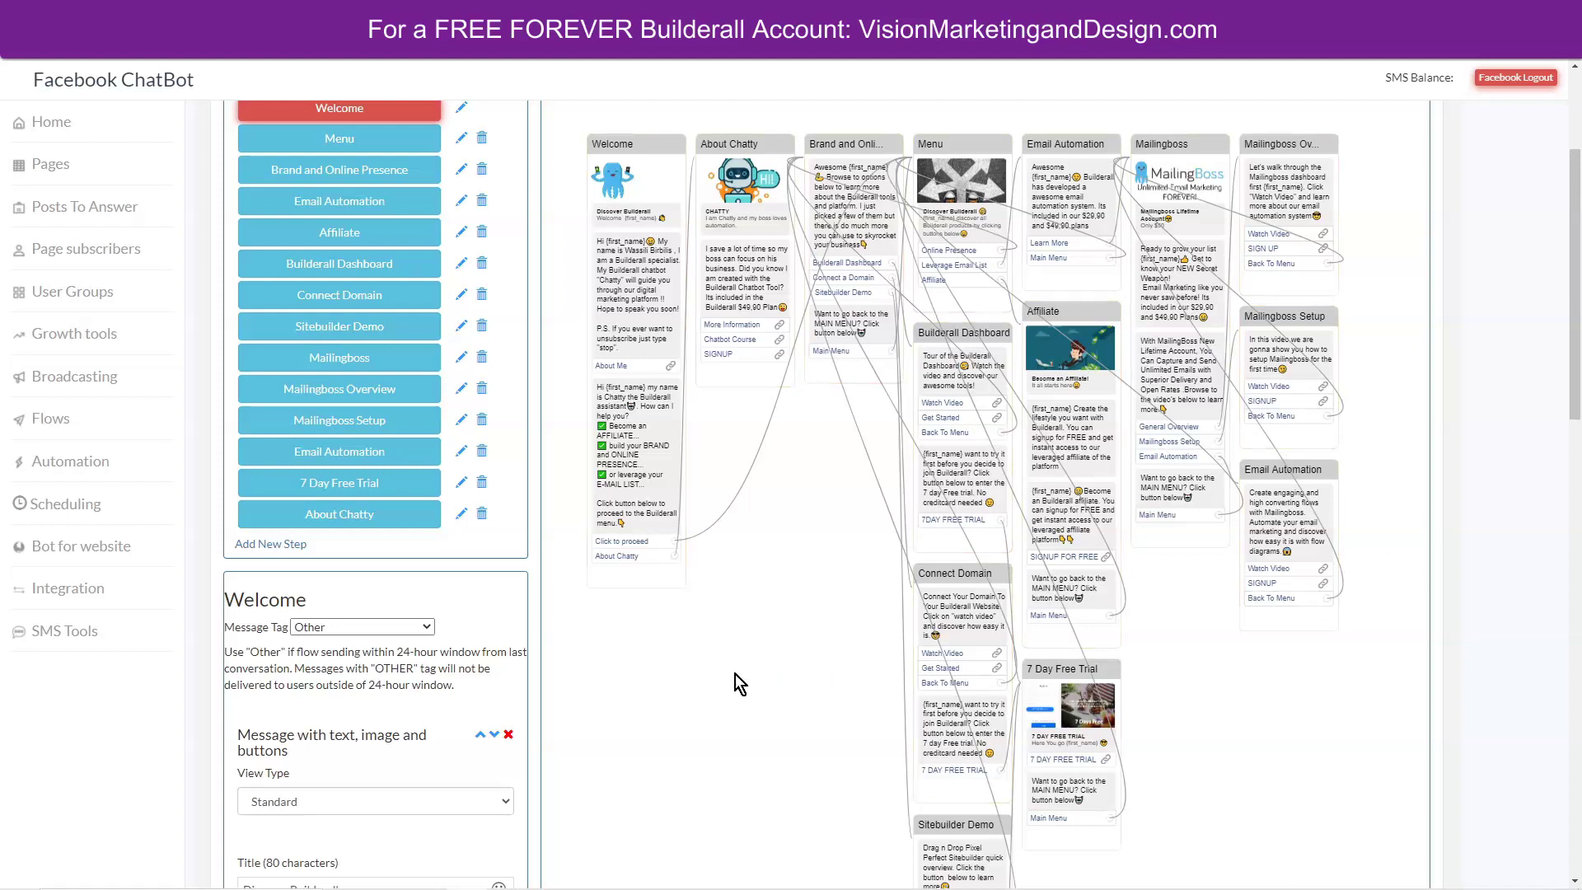
# Create a new flow named after the owner's business page.
pyautogui.click(23, 422)
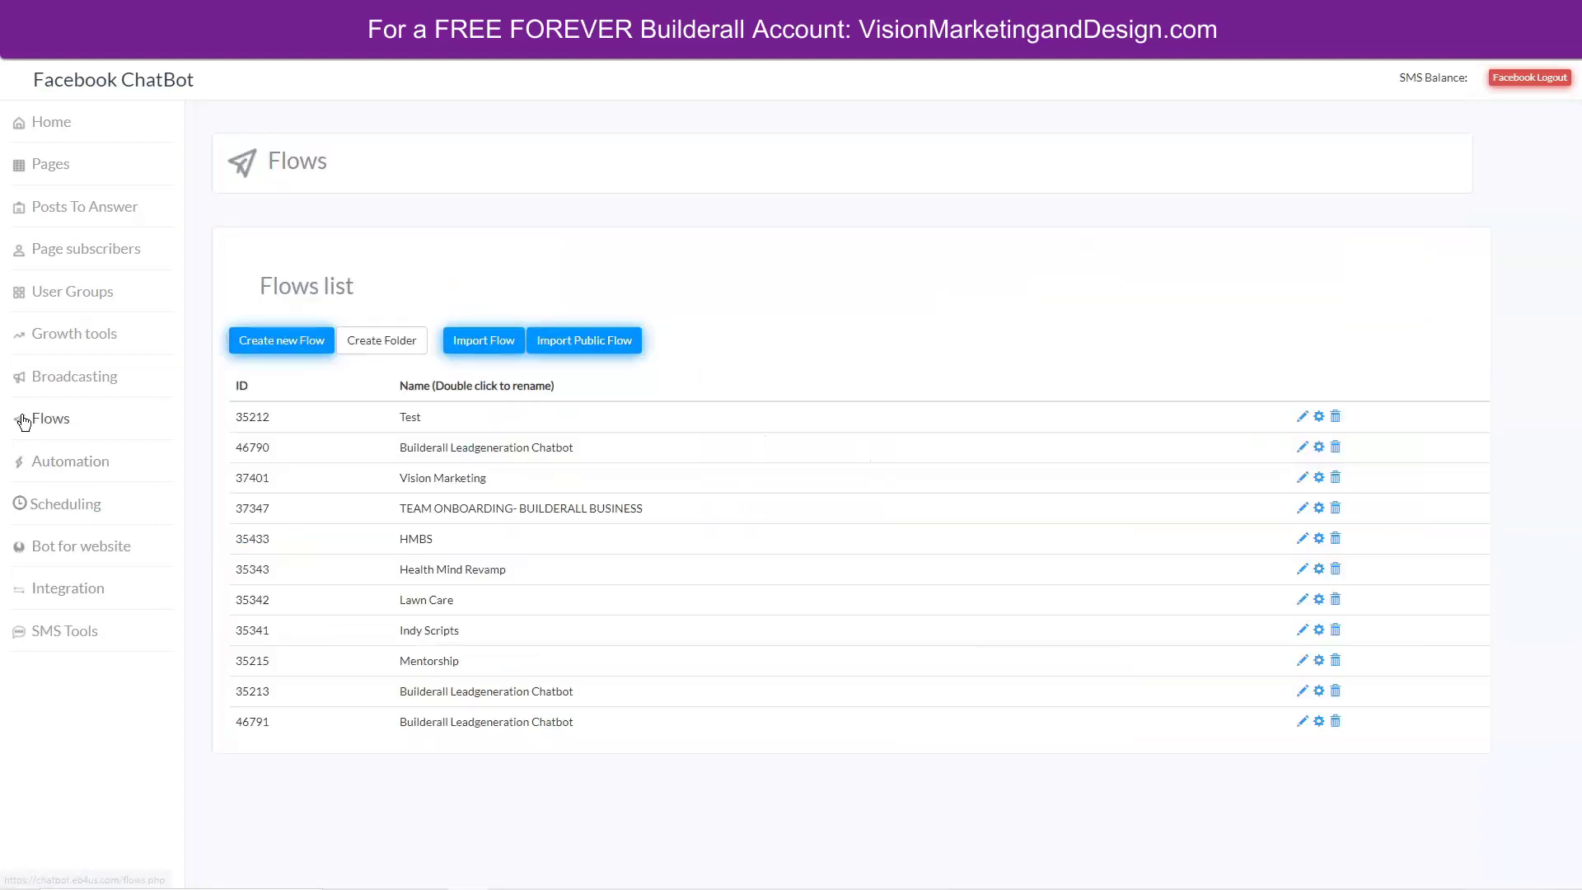
pyautogui.click(300, 341)
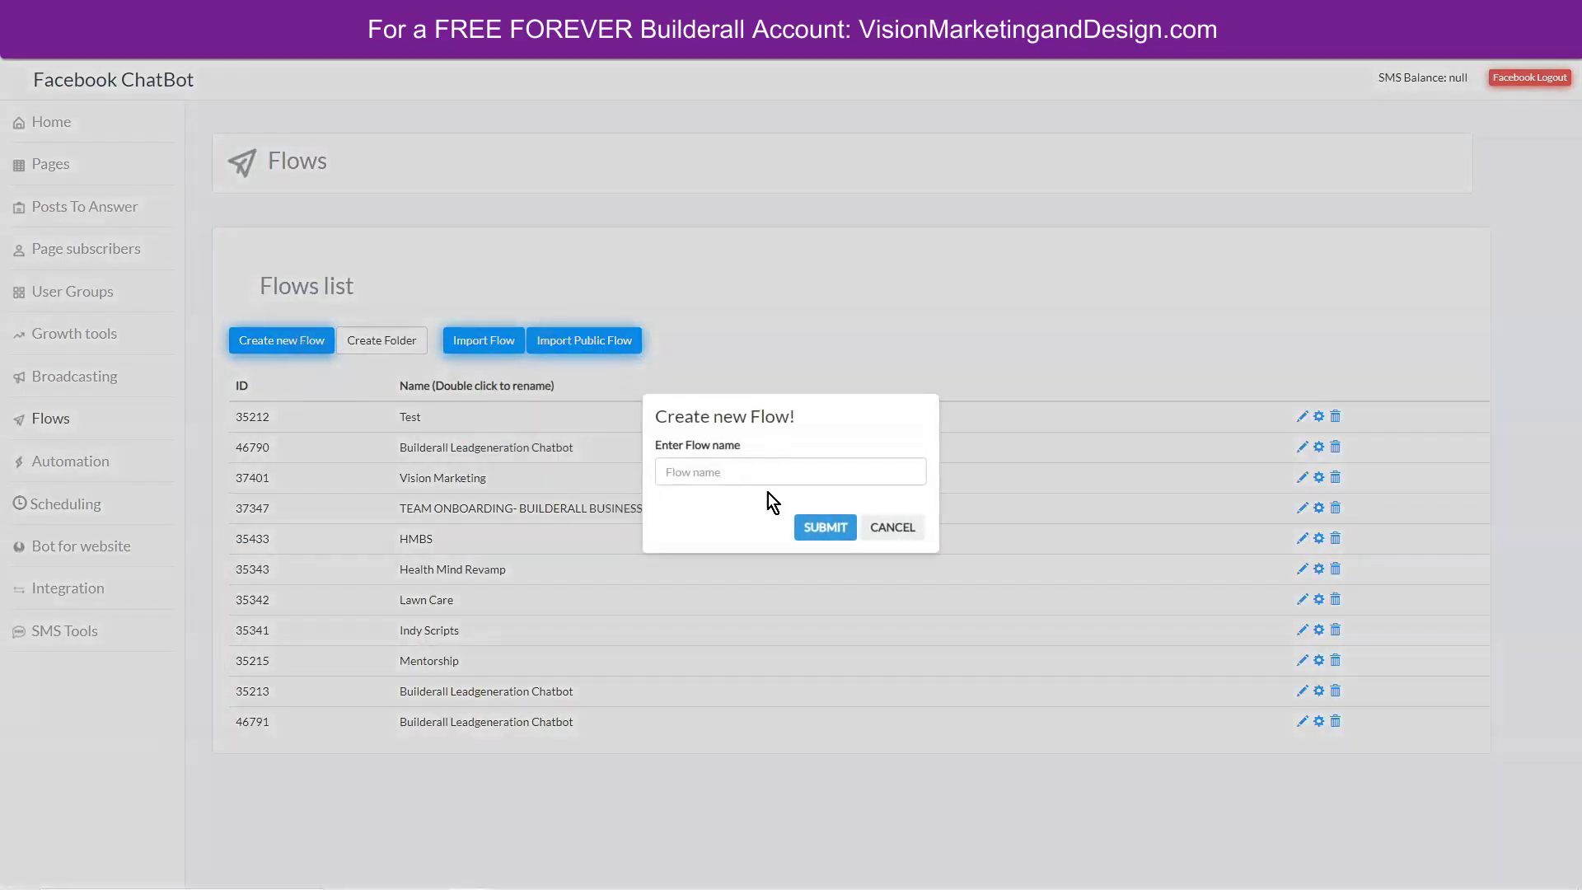
pyautogui.click(761, 469)
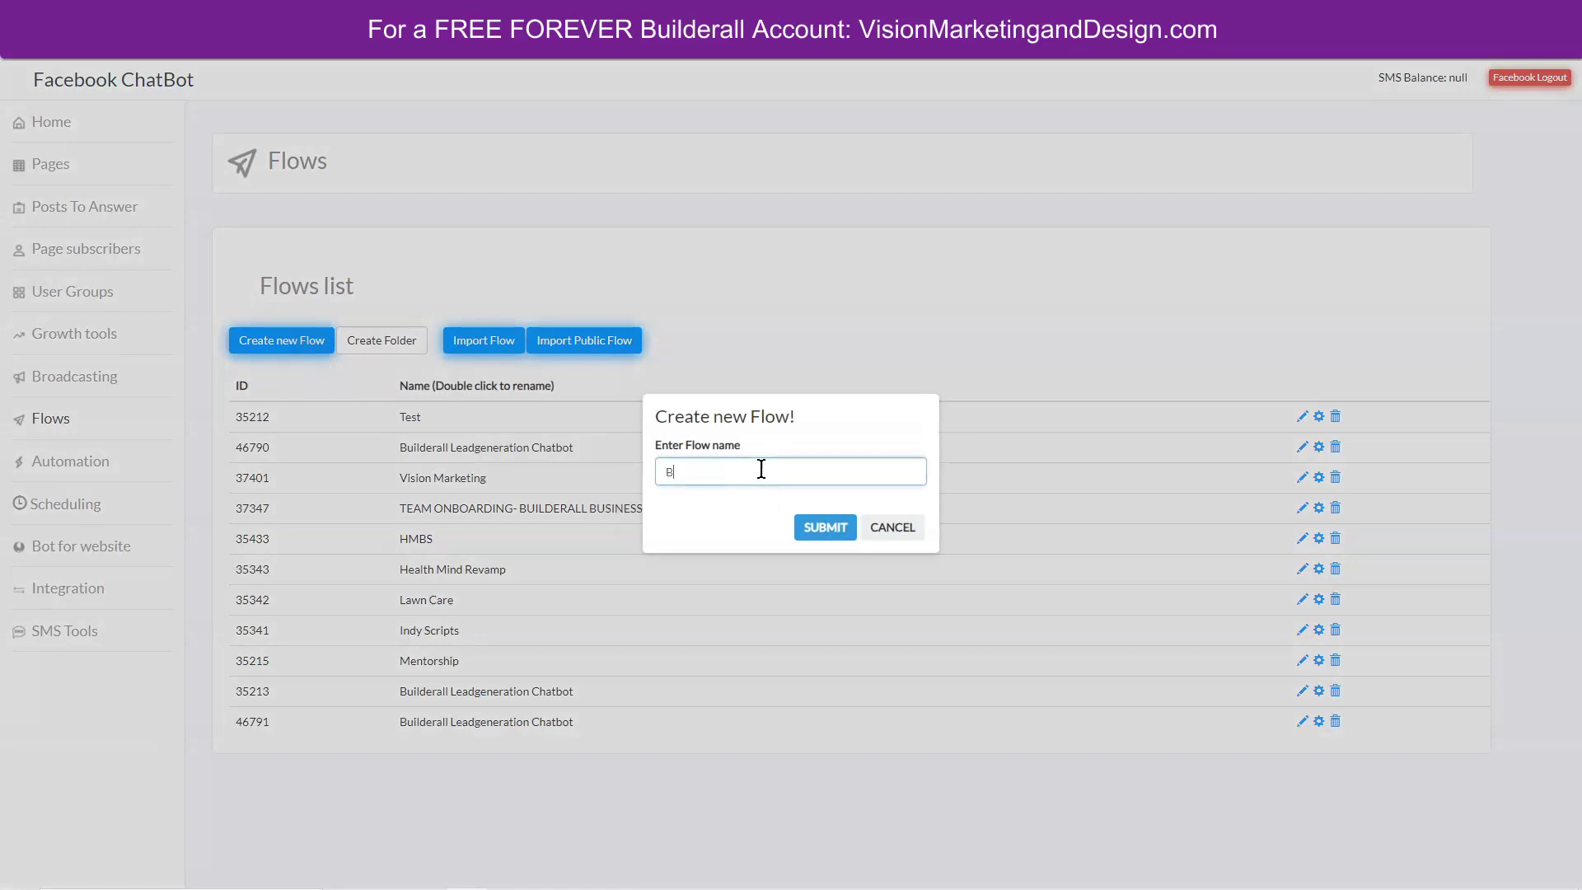
pyautogui.click(816, 527)
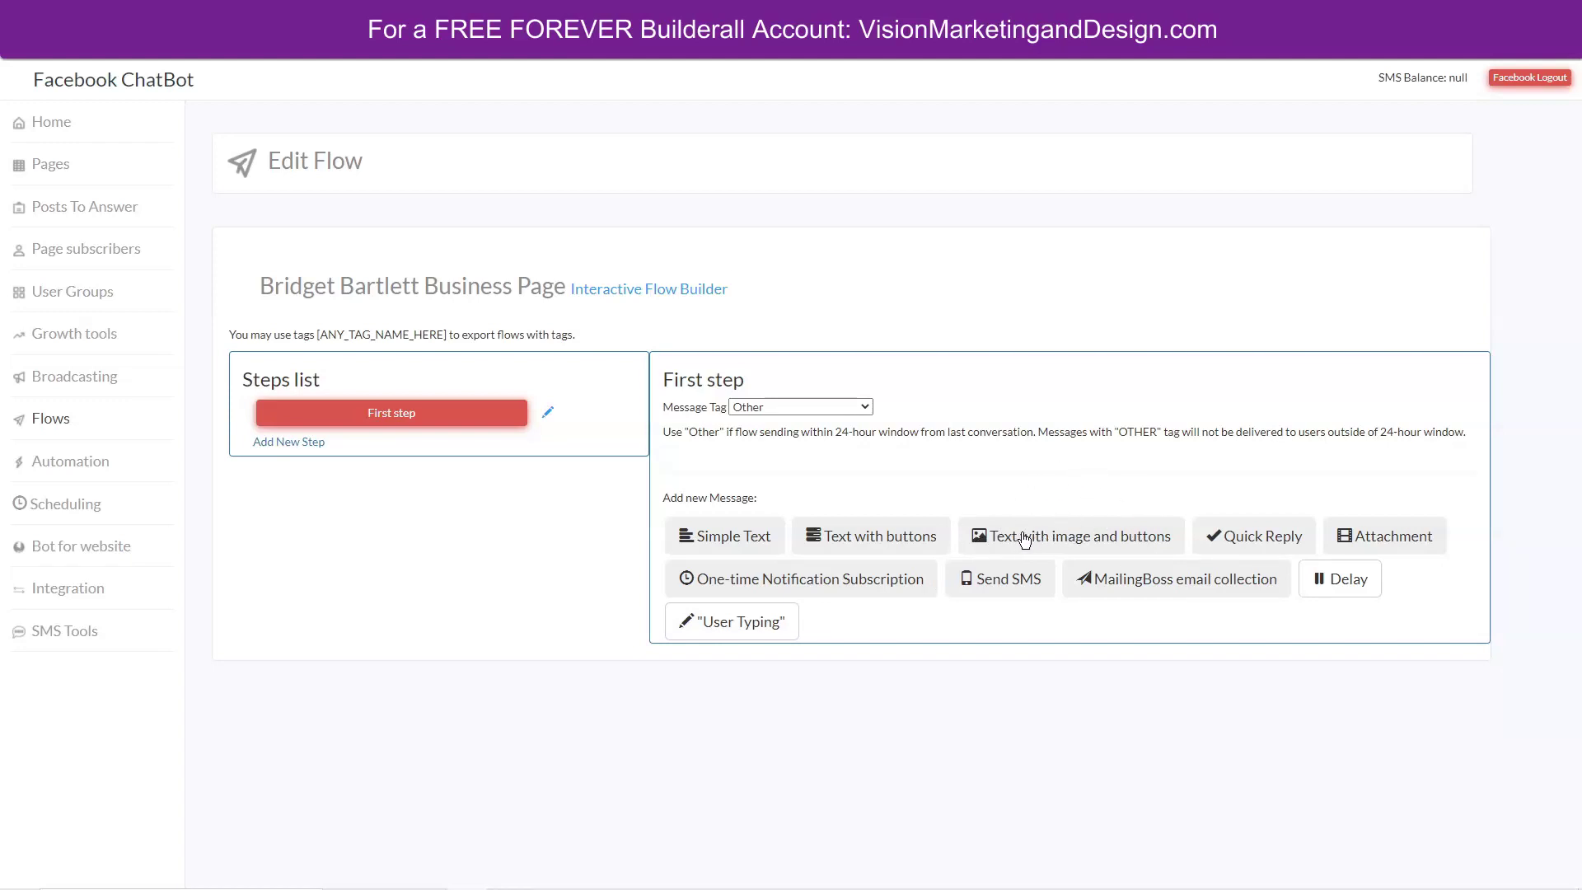
# Add a Standard-view image message titled 'Welcome! How can I help you?'.
pyautogui.click(1025, 539)
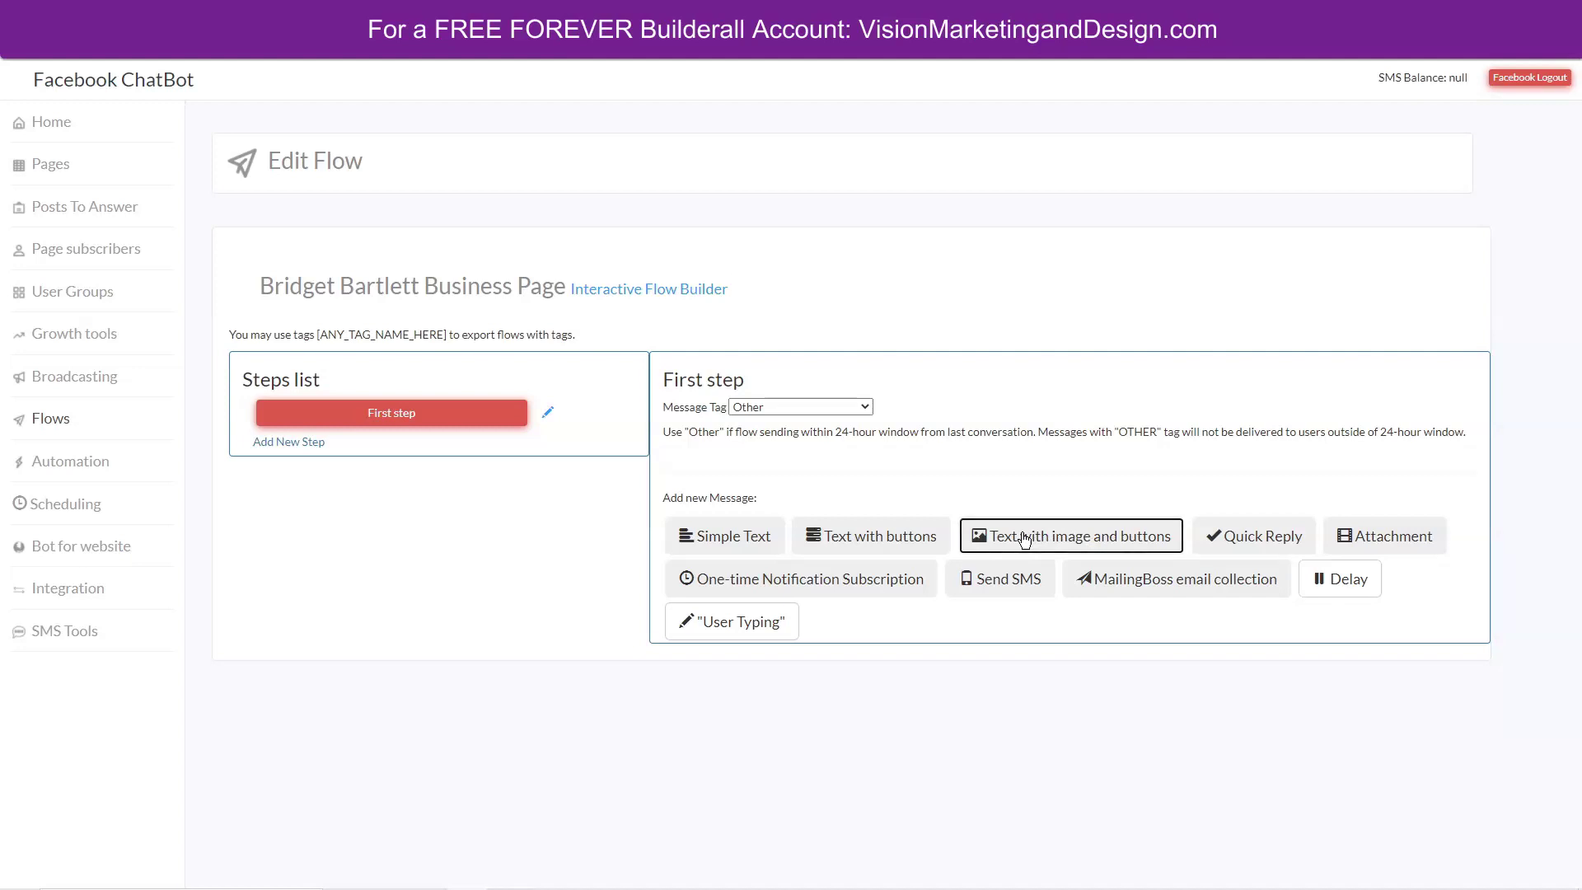
pyautogui.scroll(-1, 1401, 519)
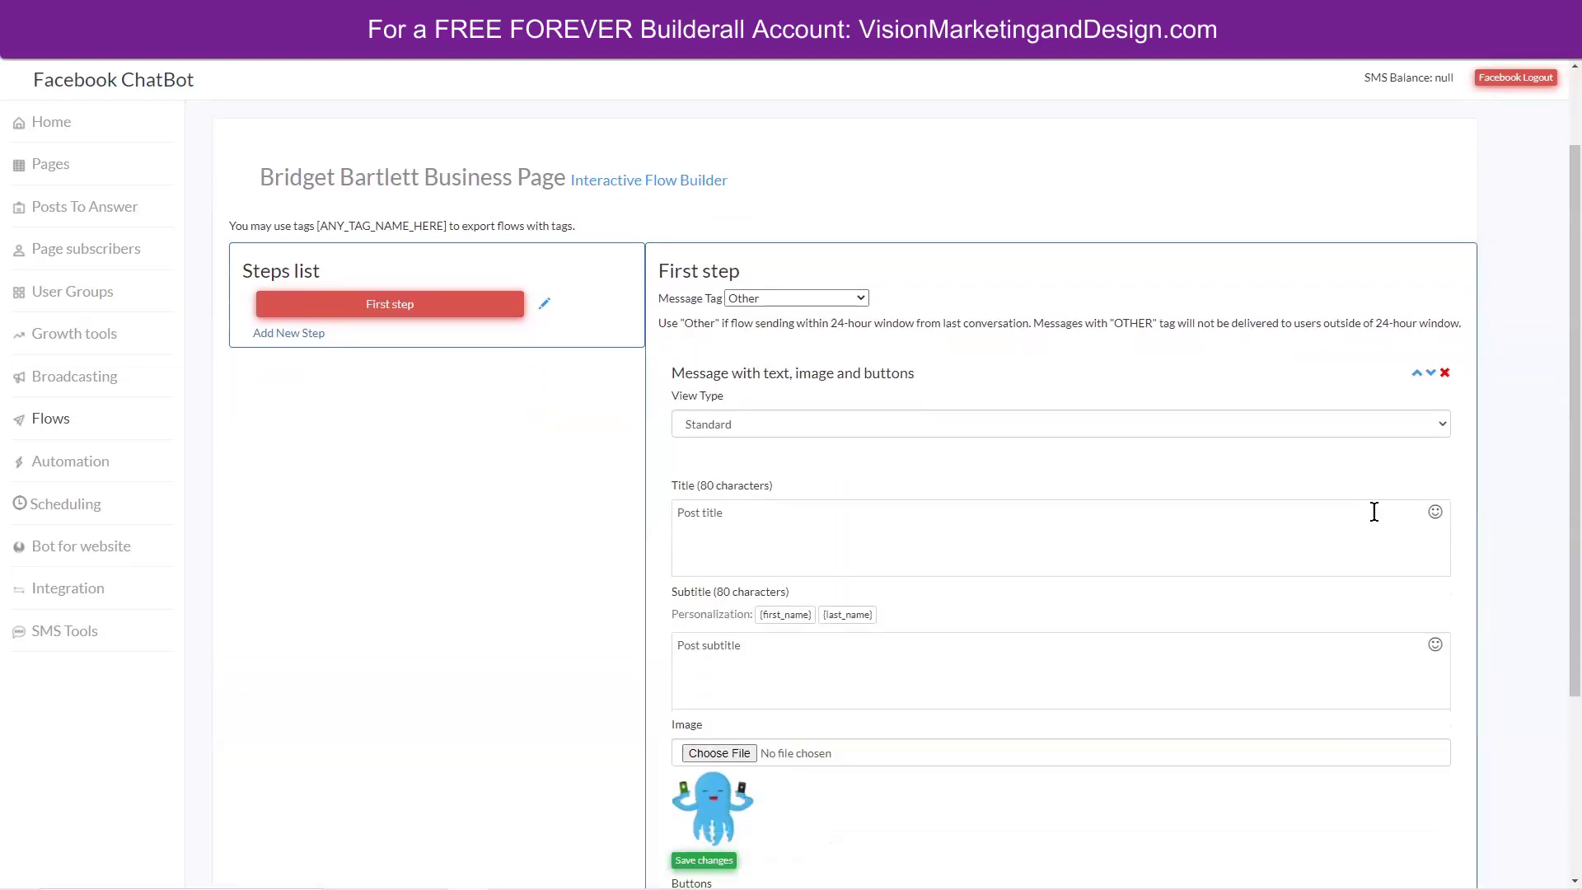
pyautogui.scroll(-1, 1374, 512)
pyautogui.click(713, 368)
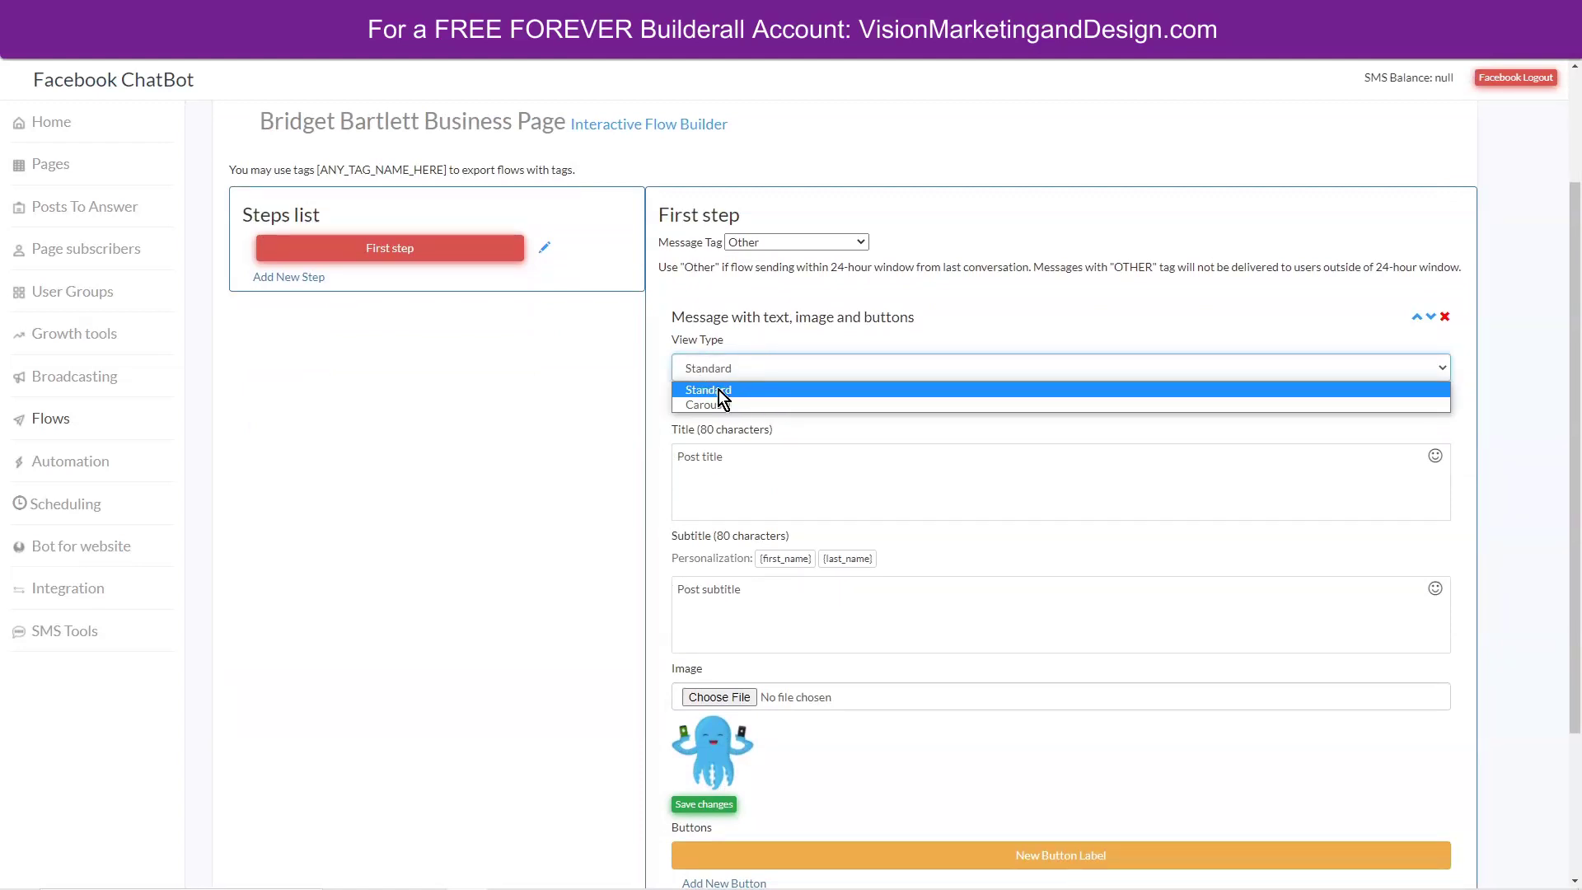
pyautogui.click(719, 389)
pyautogui.click(742, 456)
pyautogui.moveTo(741, 455); pyautogui.dragTo(673, 454)
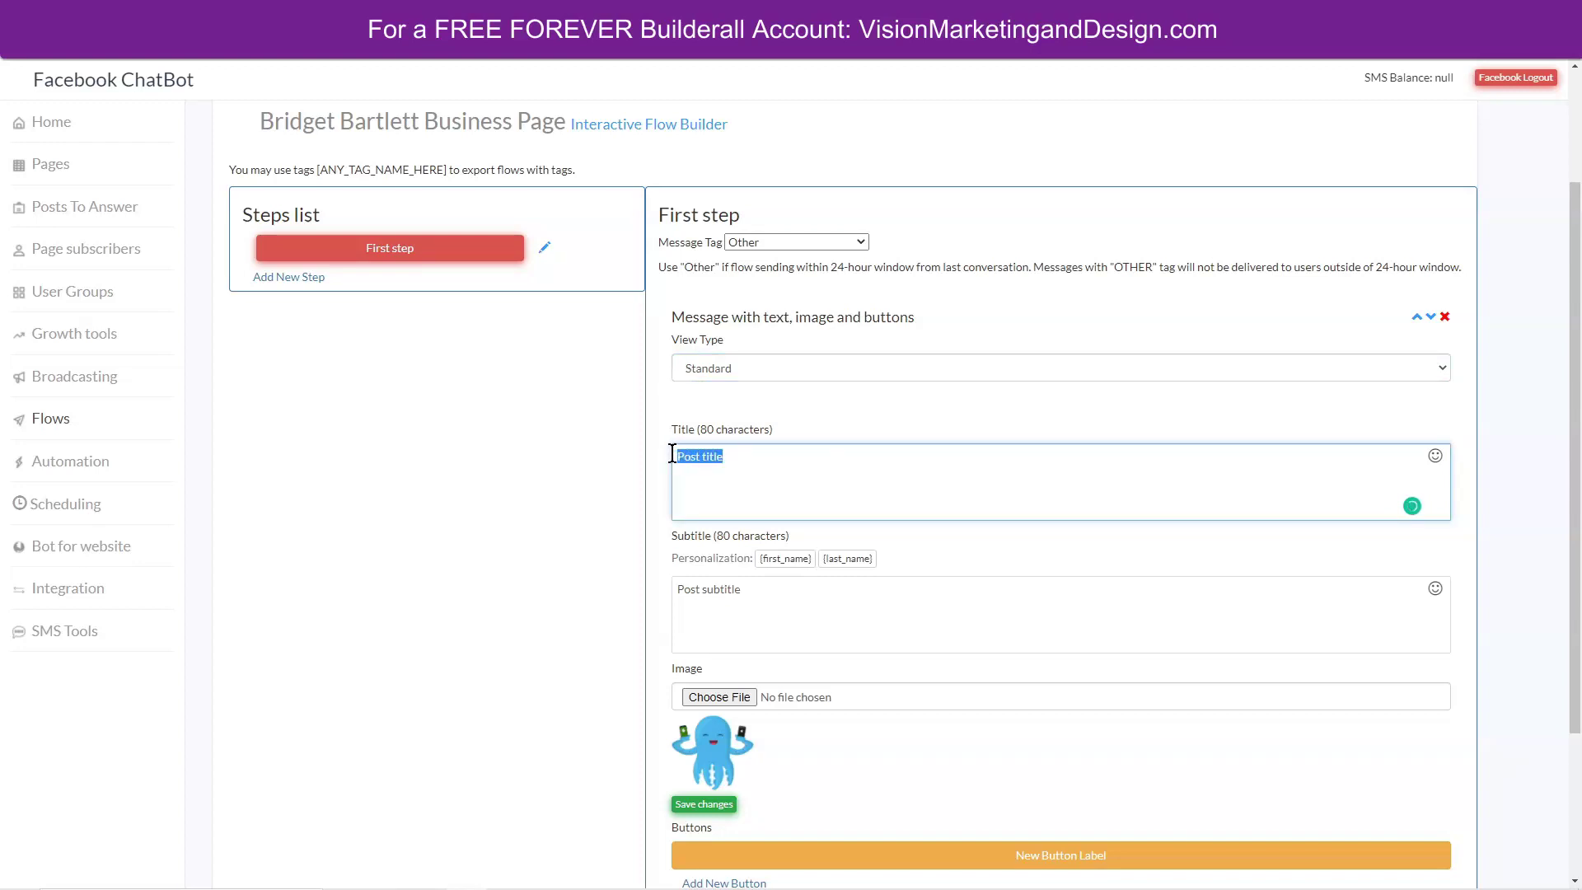
pyautogui.write('Welcome! How can I help you?')
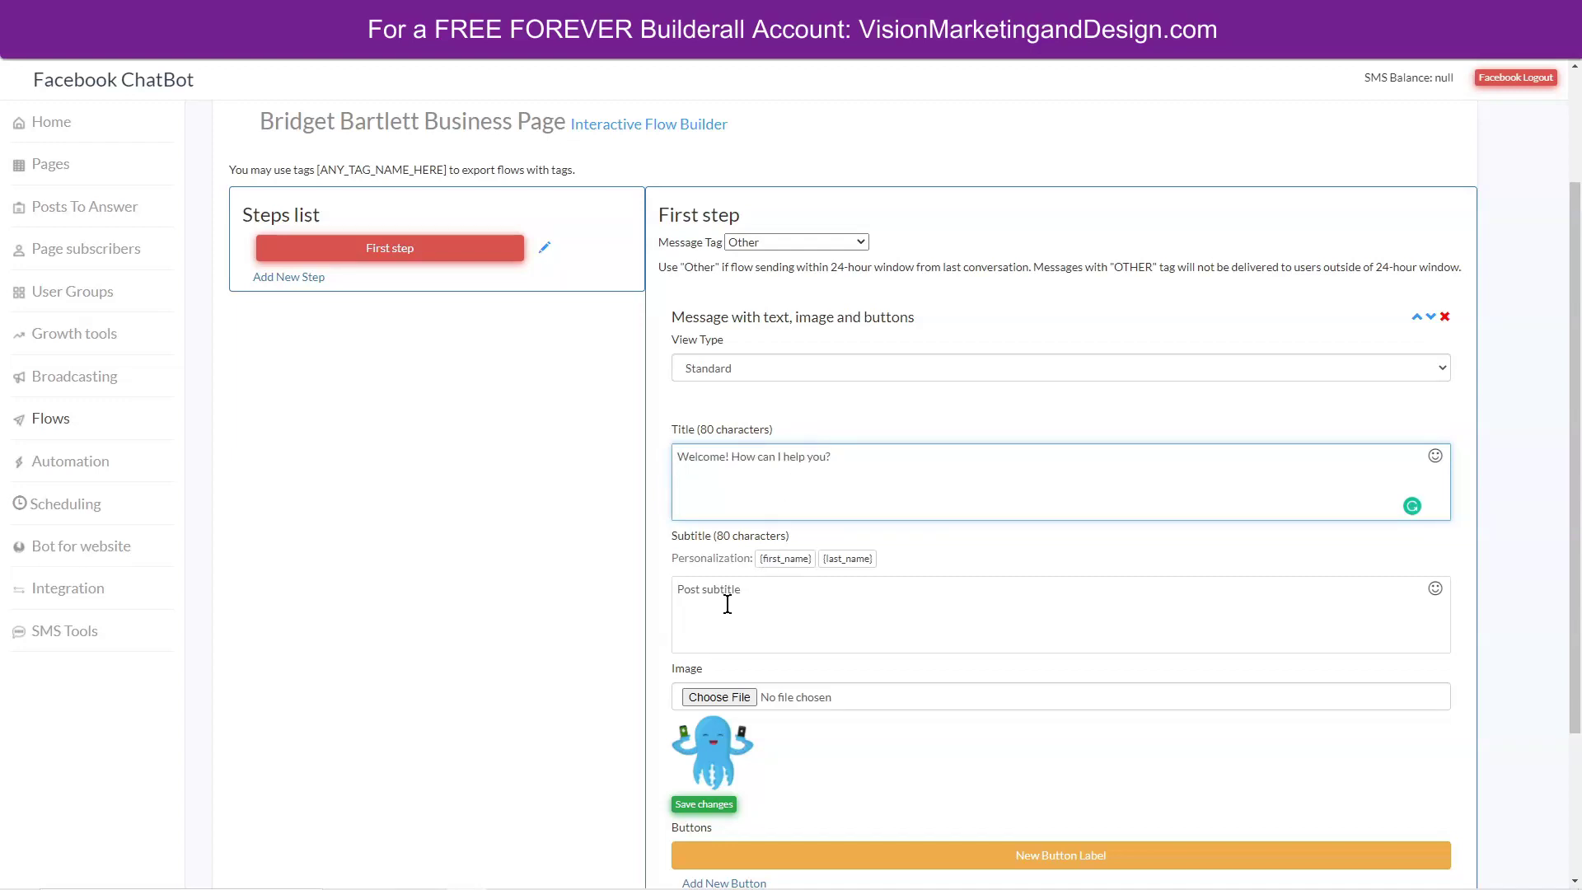
# Set the subtitle to '{first_name}, please choose from the options below to help me better assist you.' and save.
pyautogui.click(754, 594)
pyautogui.moveTo(754, 594); pyautogui.dragTo(679, 588)
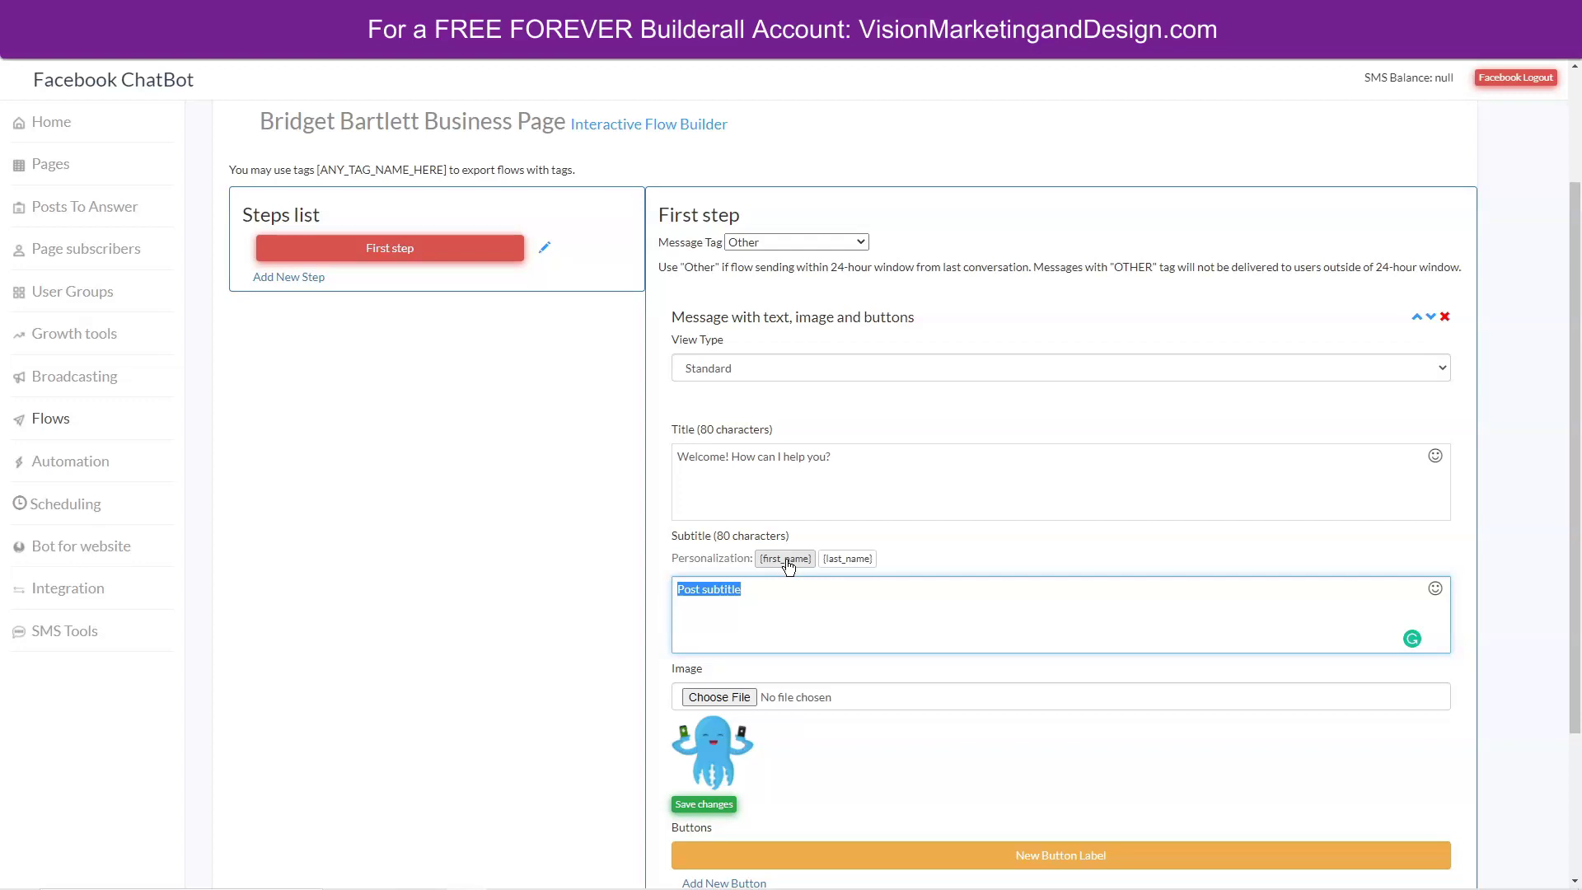
pyautogui.click(786, 560)
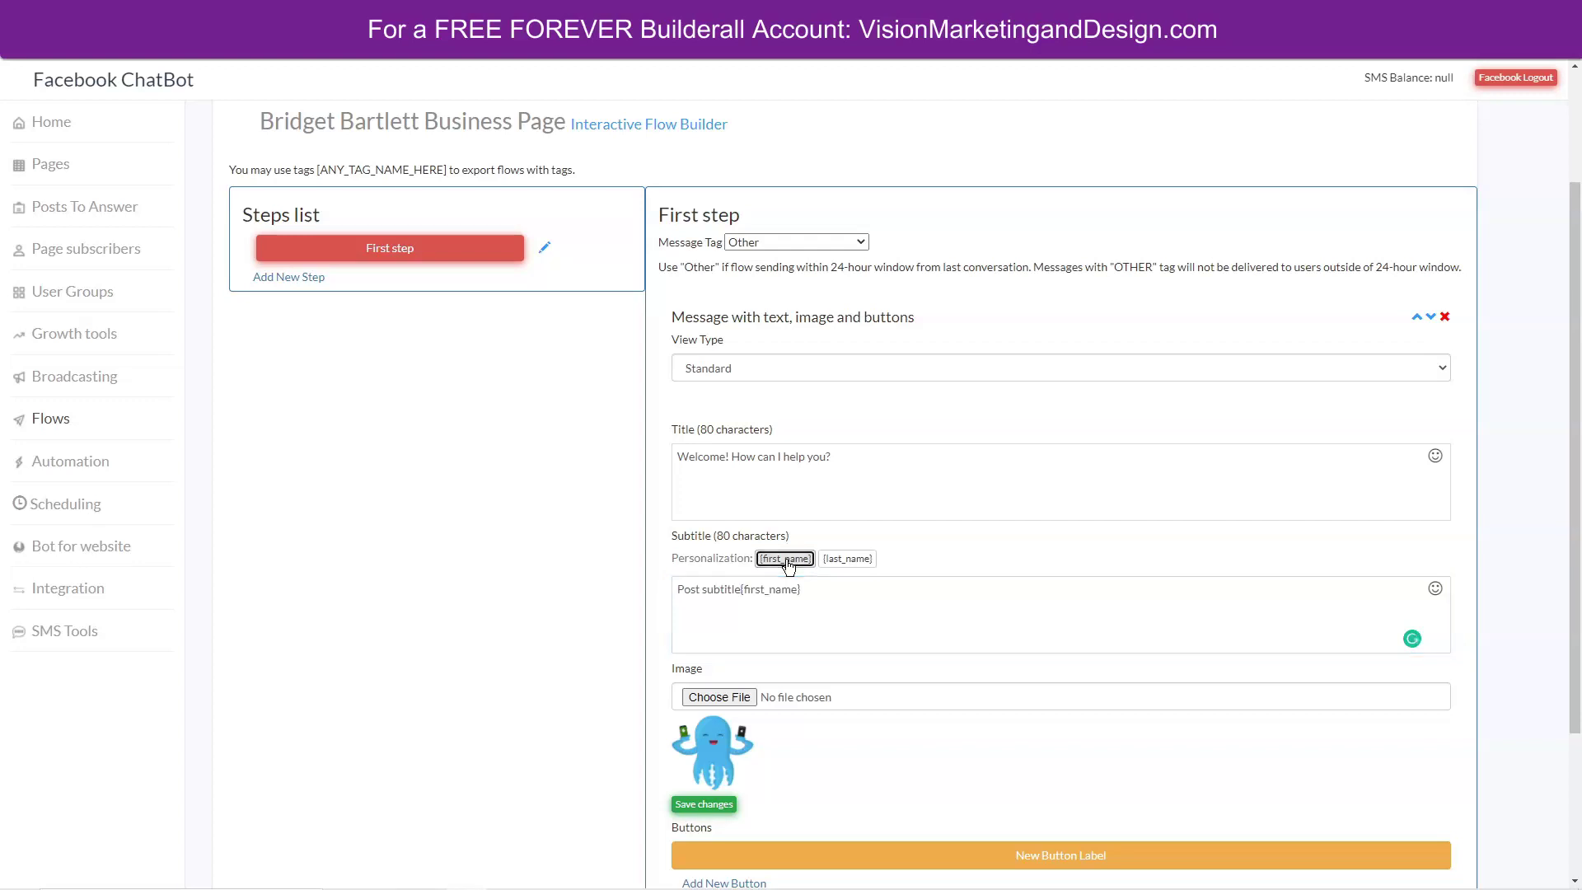
pyautogui.click(739, 587)
pyautogui.press('BackSpace')
pyautogui.press('BackSpace')
pyautogui.press('BackSpace')
pyautogui.press('BackSpace')
pyautogui.press('BackSpace')
pyautogui.press('BackSpace')
pyautogui.press('BackSpace')
pyautogui.press('BackSpace')
pyautogui.press('BackSpace')
pyautogui.press('BackSpace')
pyautogui.press('BackSpace')
pyautogui.press('BackSpace')
pyautogui.press('BackSpace')
pyautogui.scroll(-1, 632, 365)
pyautogui.write(', ')
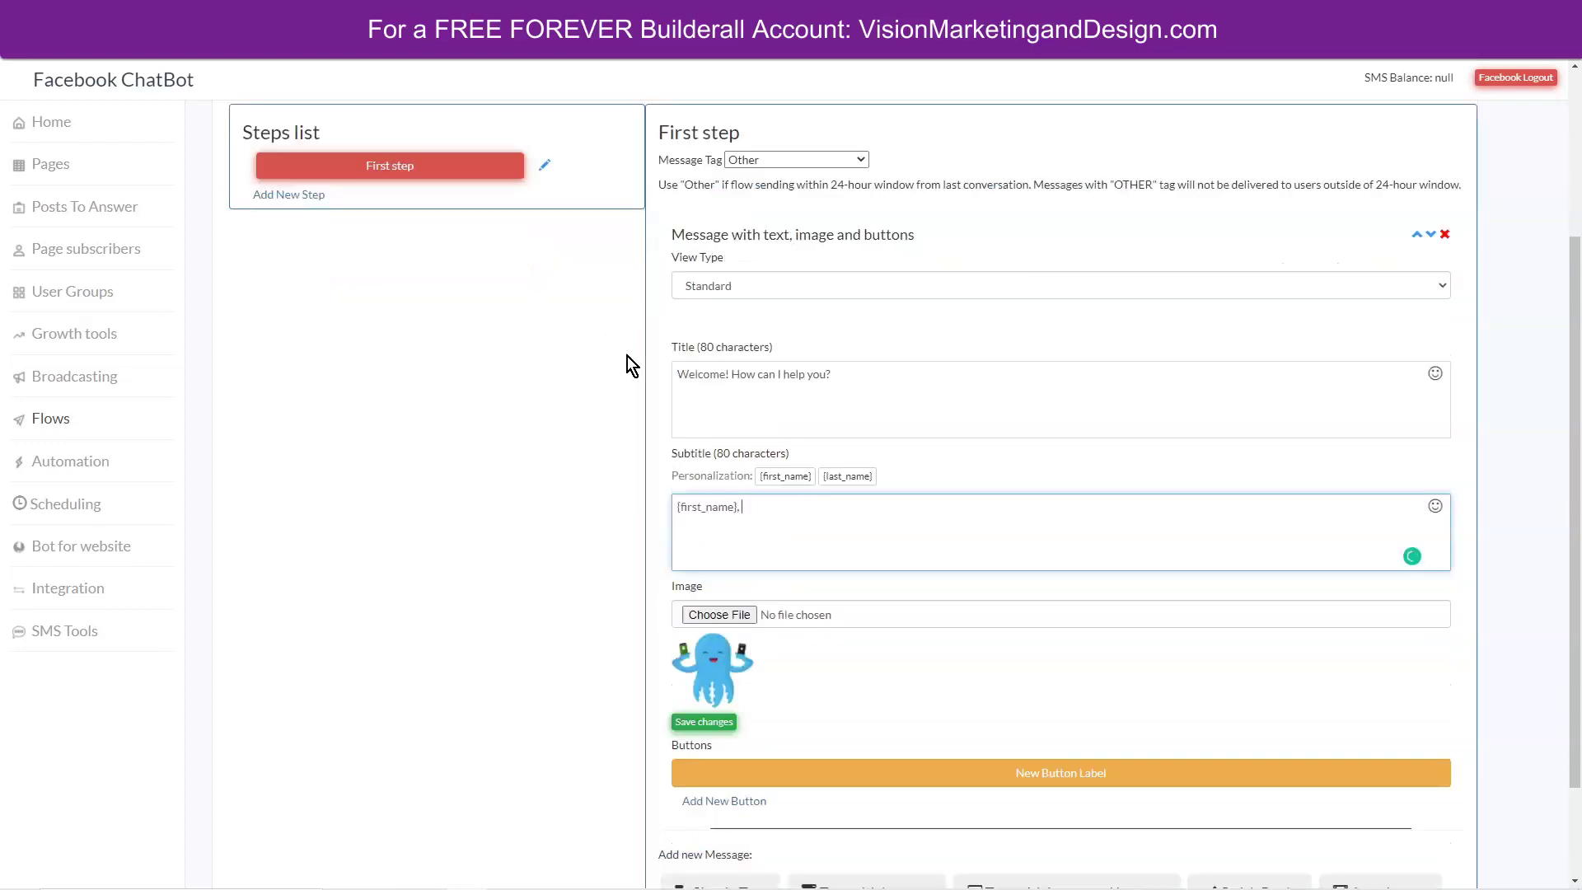
pyautogui.write('please choose from the options below to help me better assist you.')
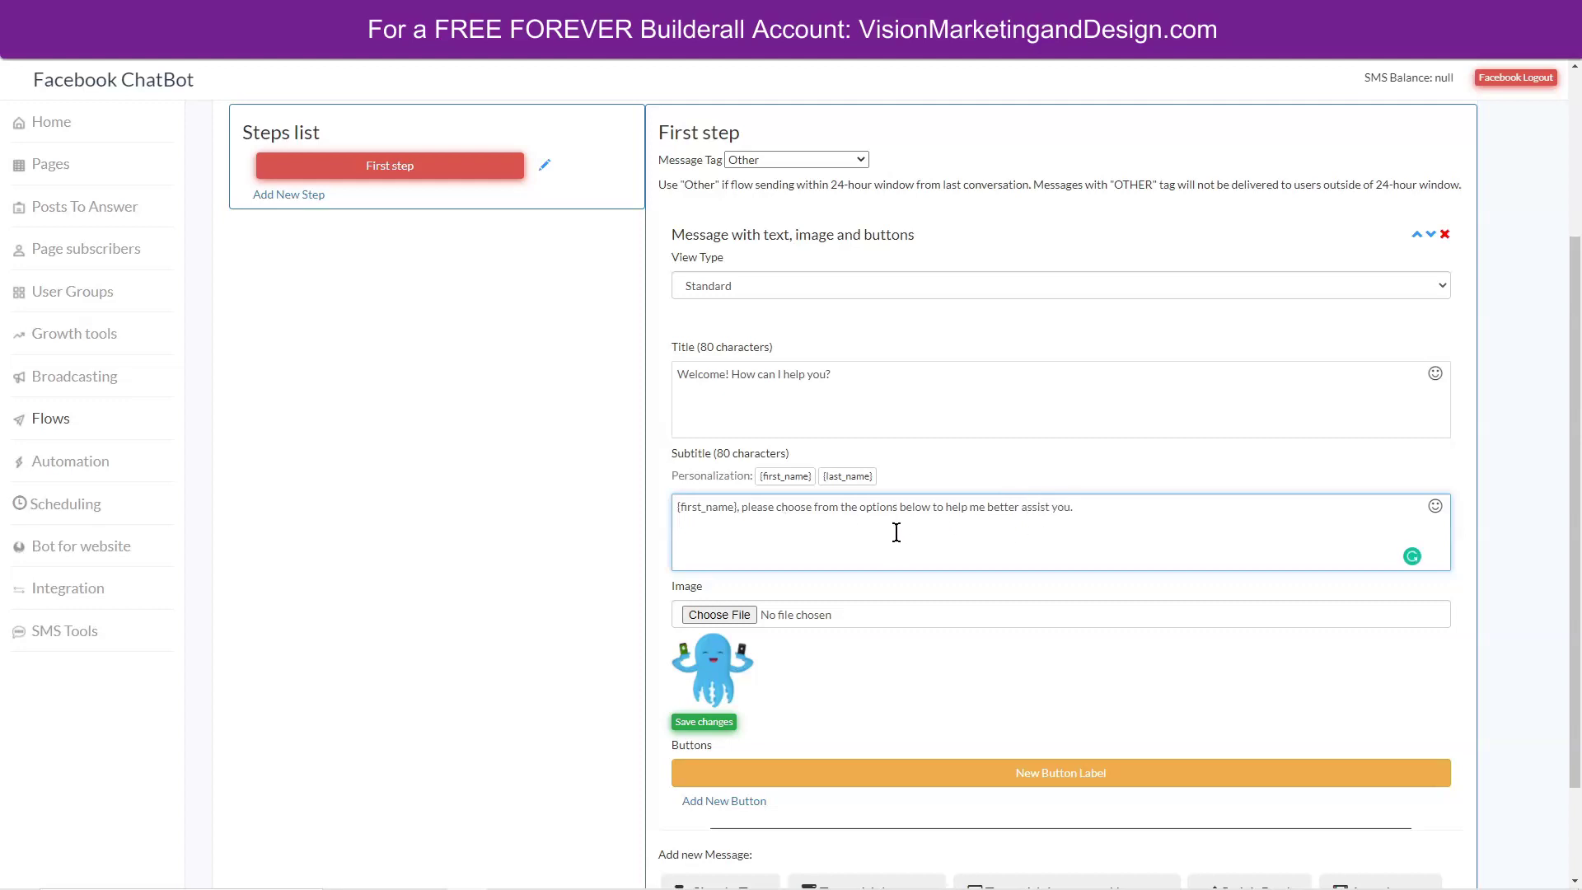
pyautogui.scroll(-2, 1053, 560)
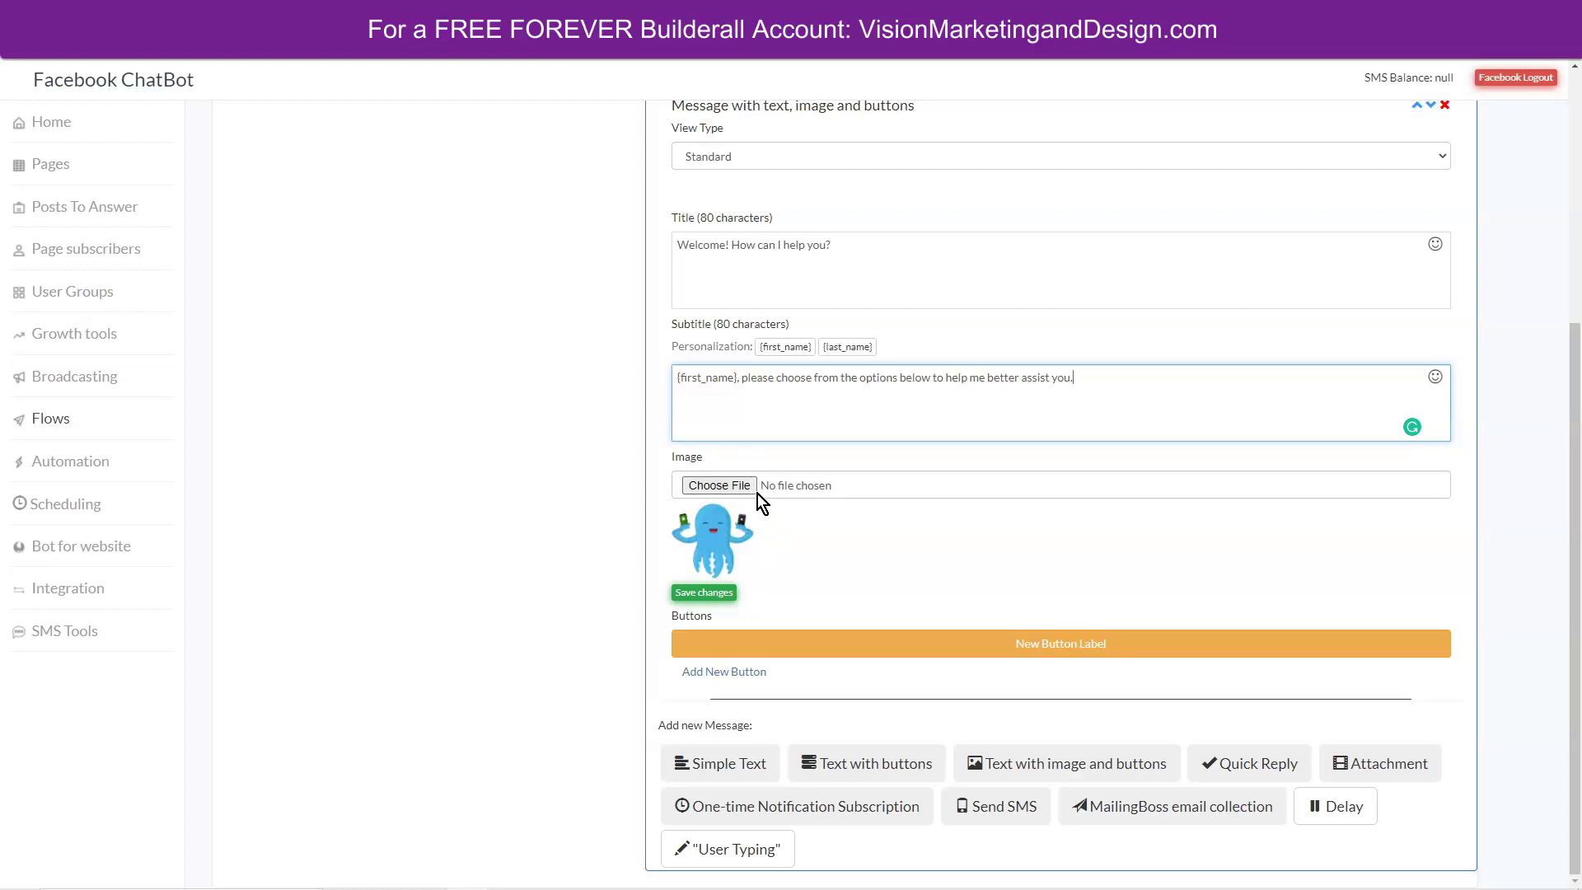
pyautogui.click(704, 594)
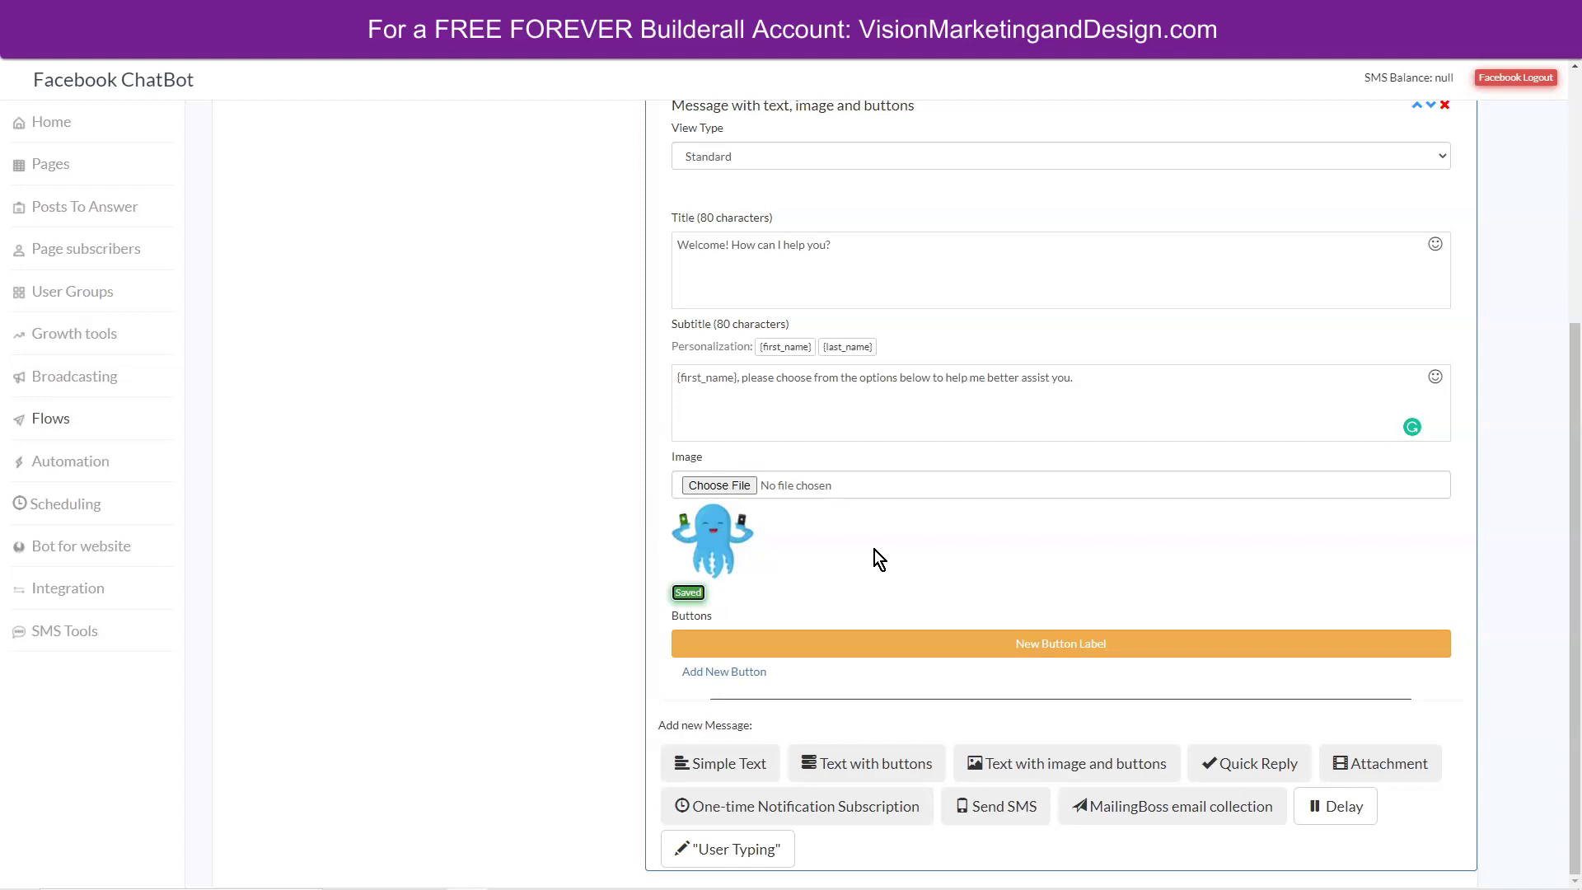
# Attach Profile Pic.jpg to the message, add two more buttons, and save.
pyautogui.click(728, 483)
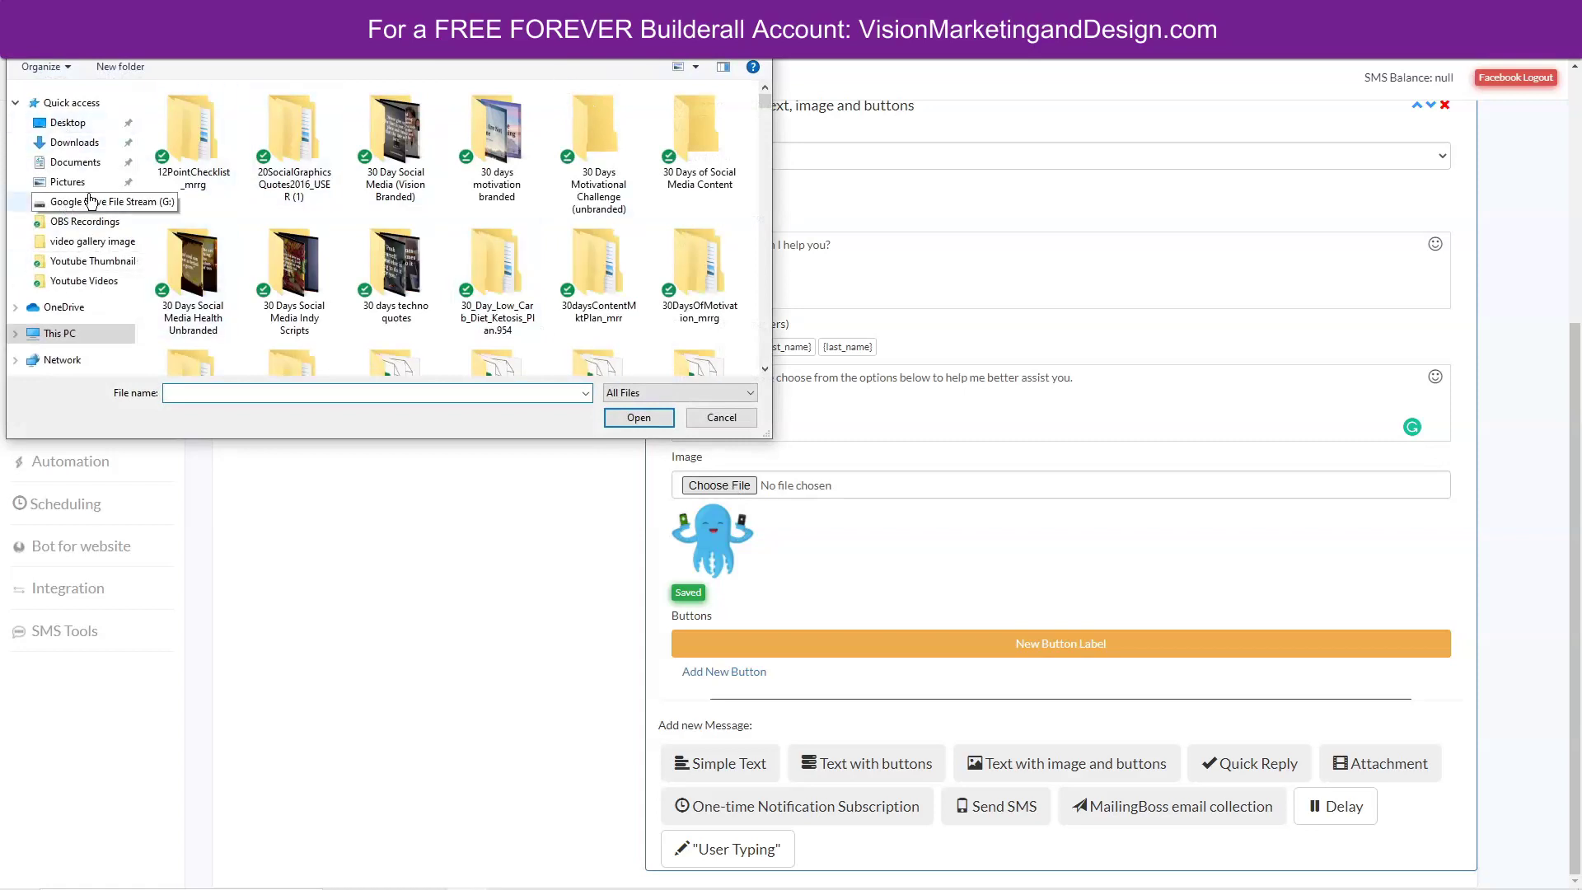
pyautogui.click(68, 181)
pyautogui.click(700, 140)
pyautogui.click(639, 417)
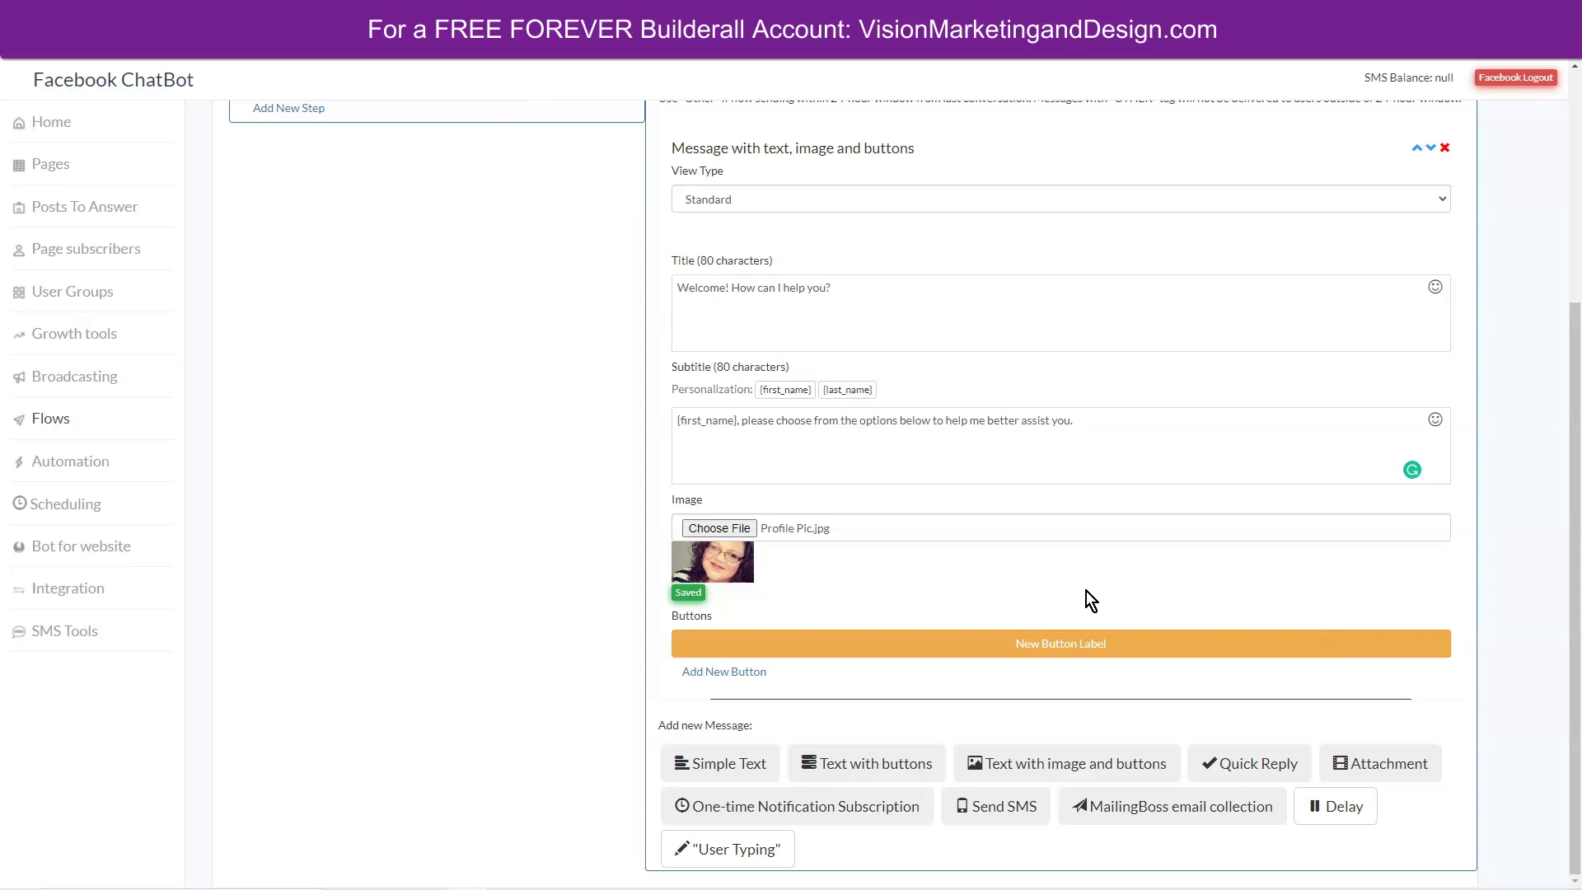
pyautogui.click(733, 673)
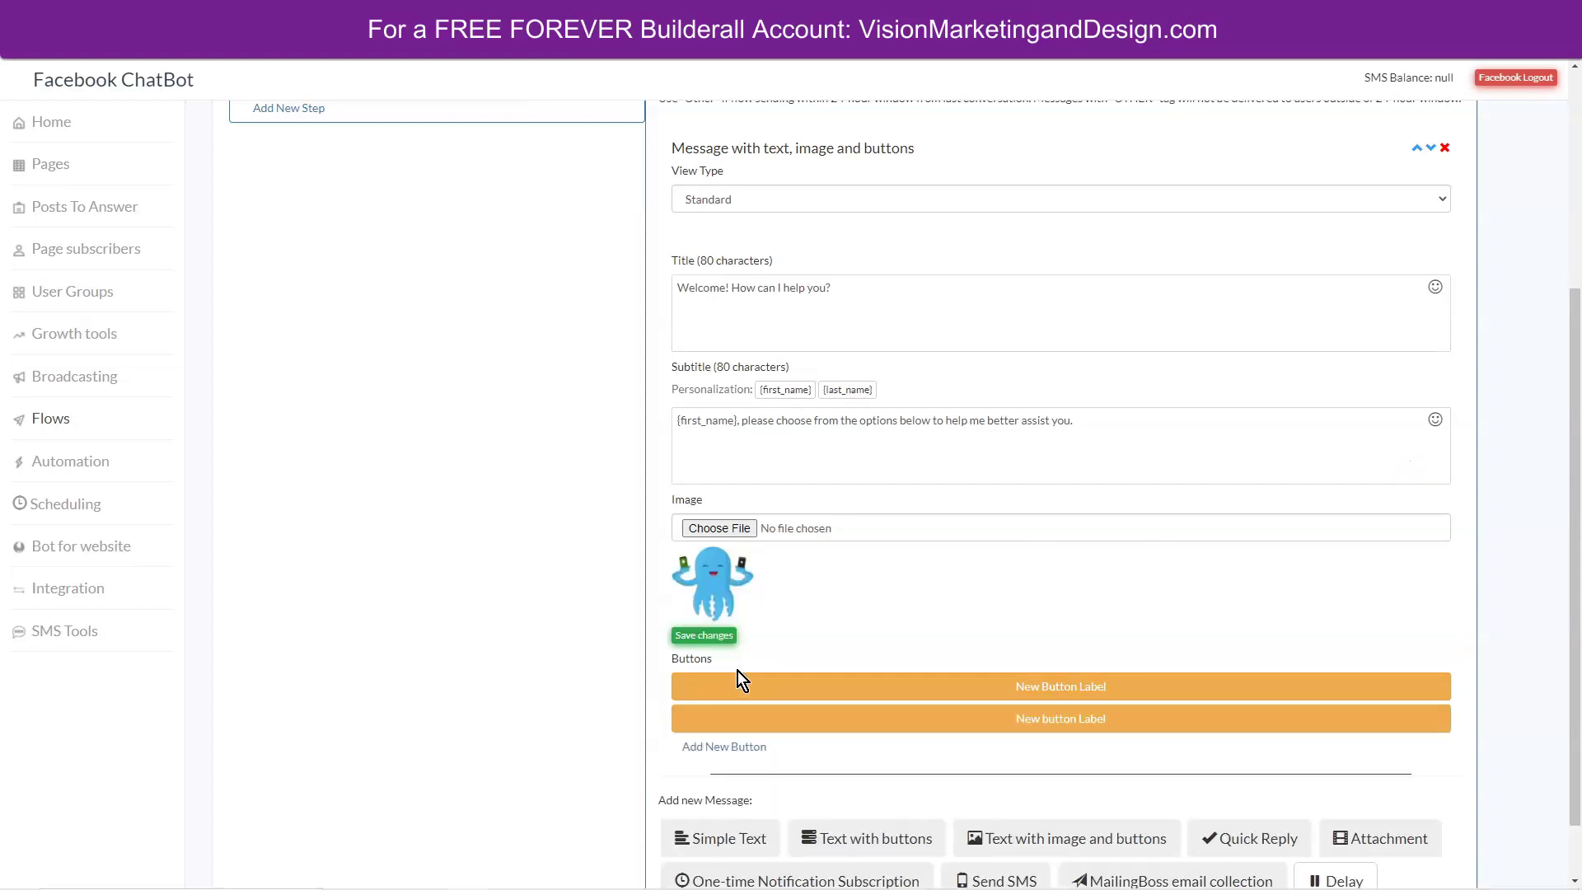
pyautogui.click(725, 747)
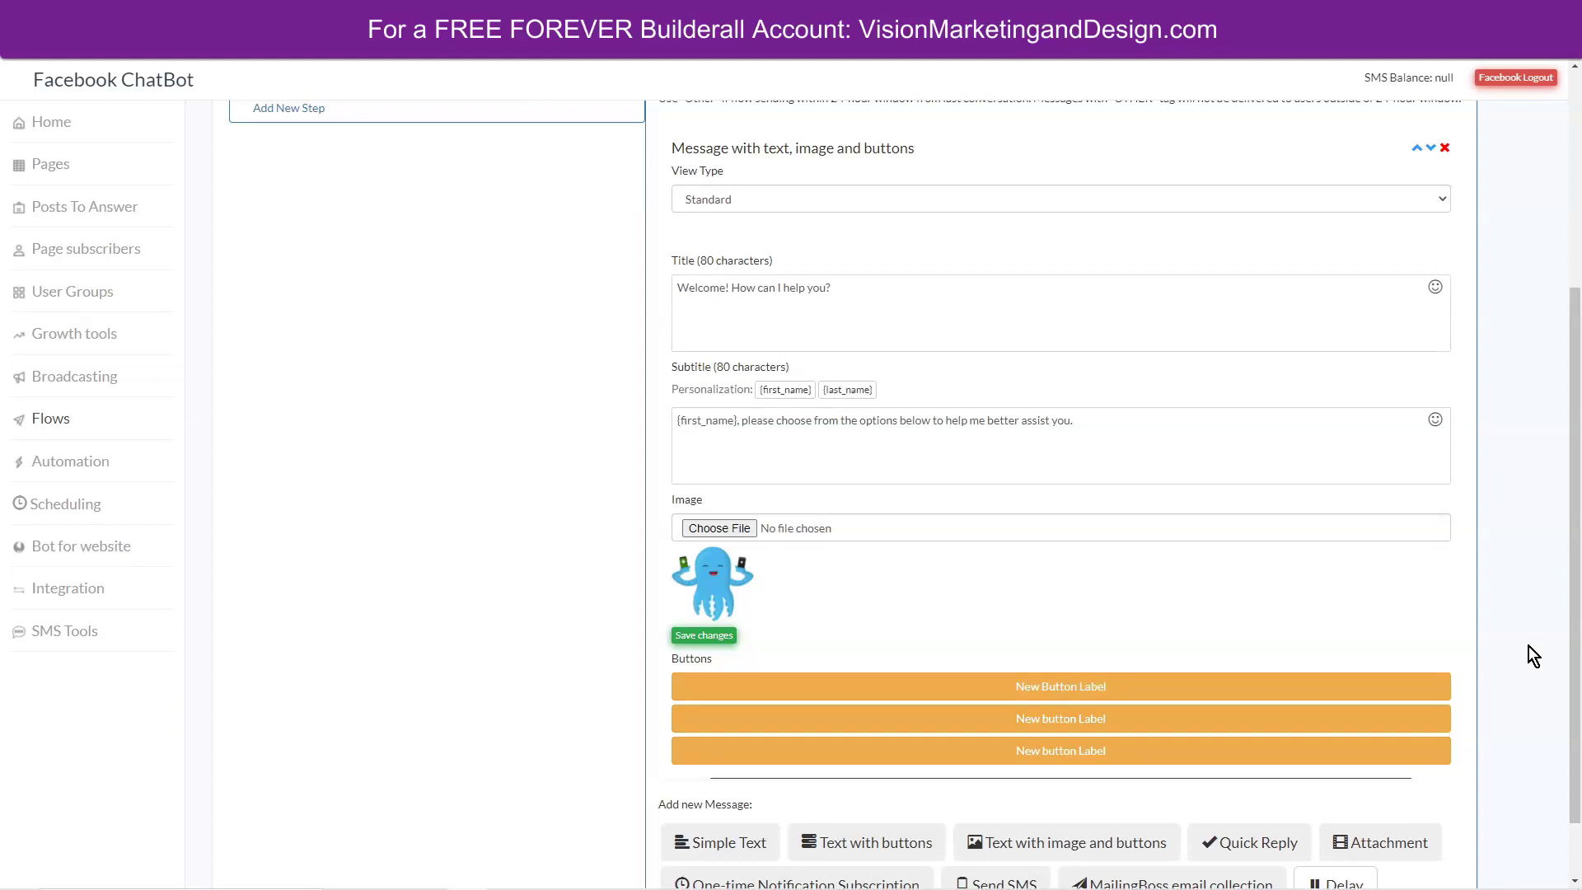
pyautogui.scroll(-1, 1542, 646)
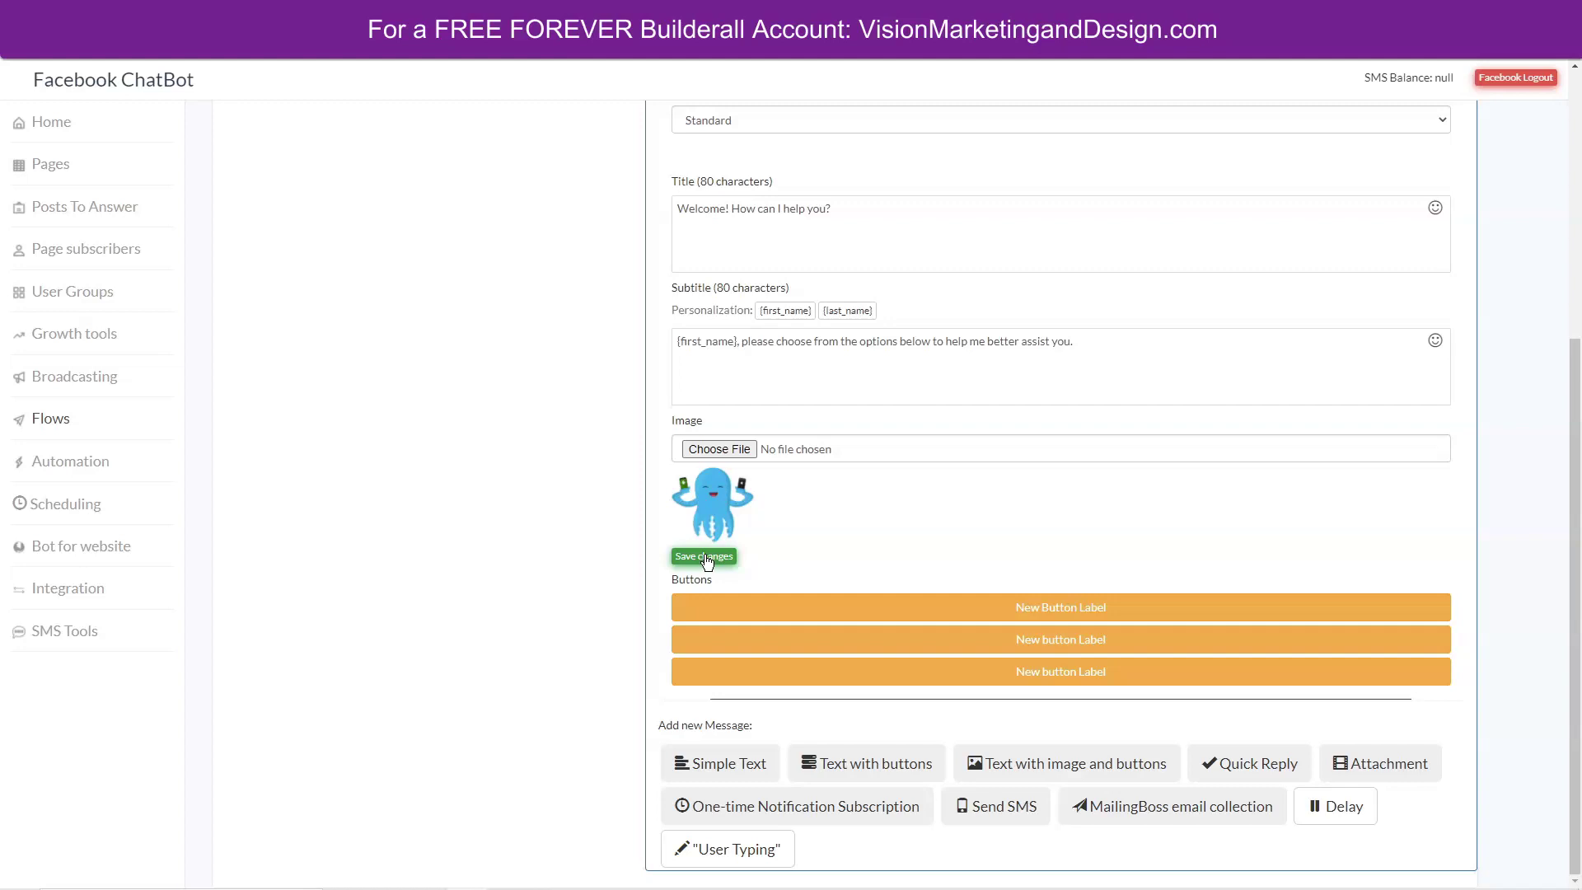
pyautogui.click(718, 560)
# Re-attach Profile Pic.jpg from My Drive as the message image.
pyautogui.click(714, 452)
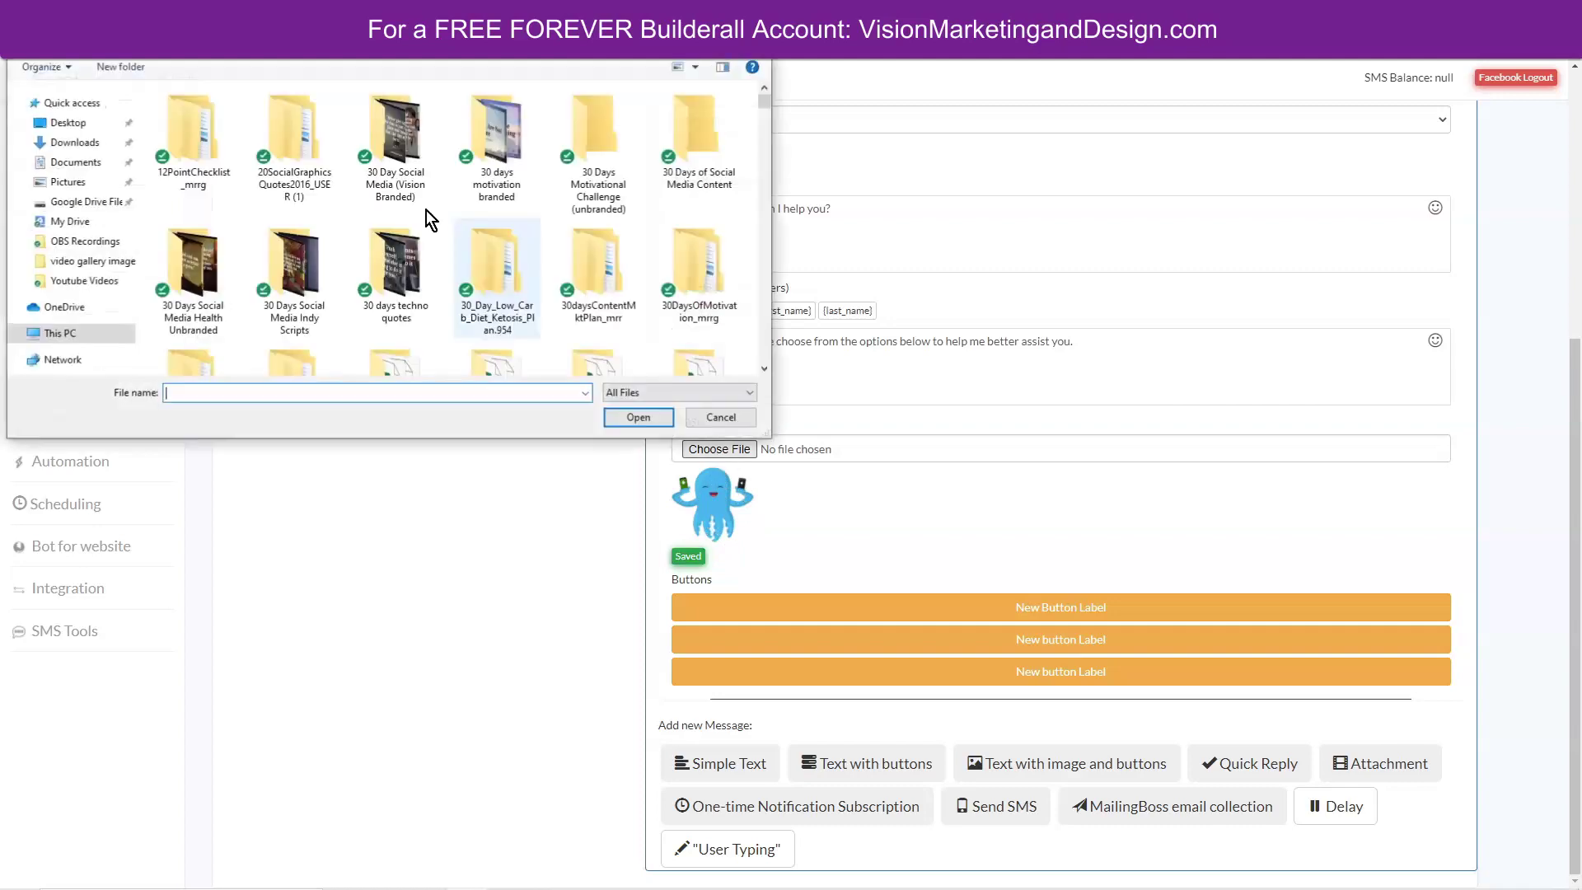
pyautogui.click(66, 221)
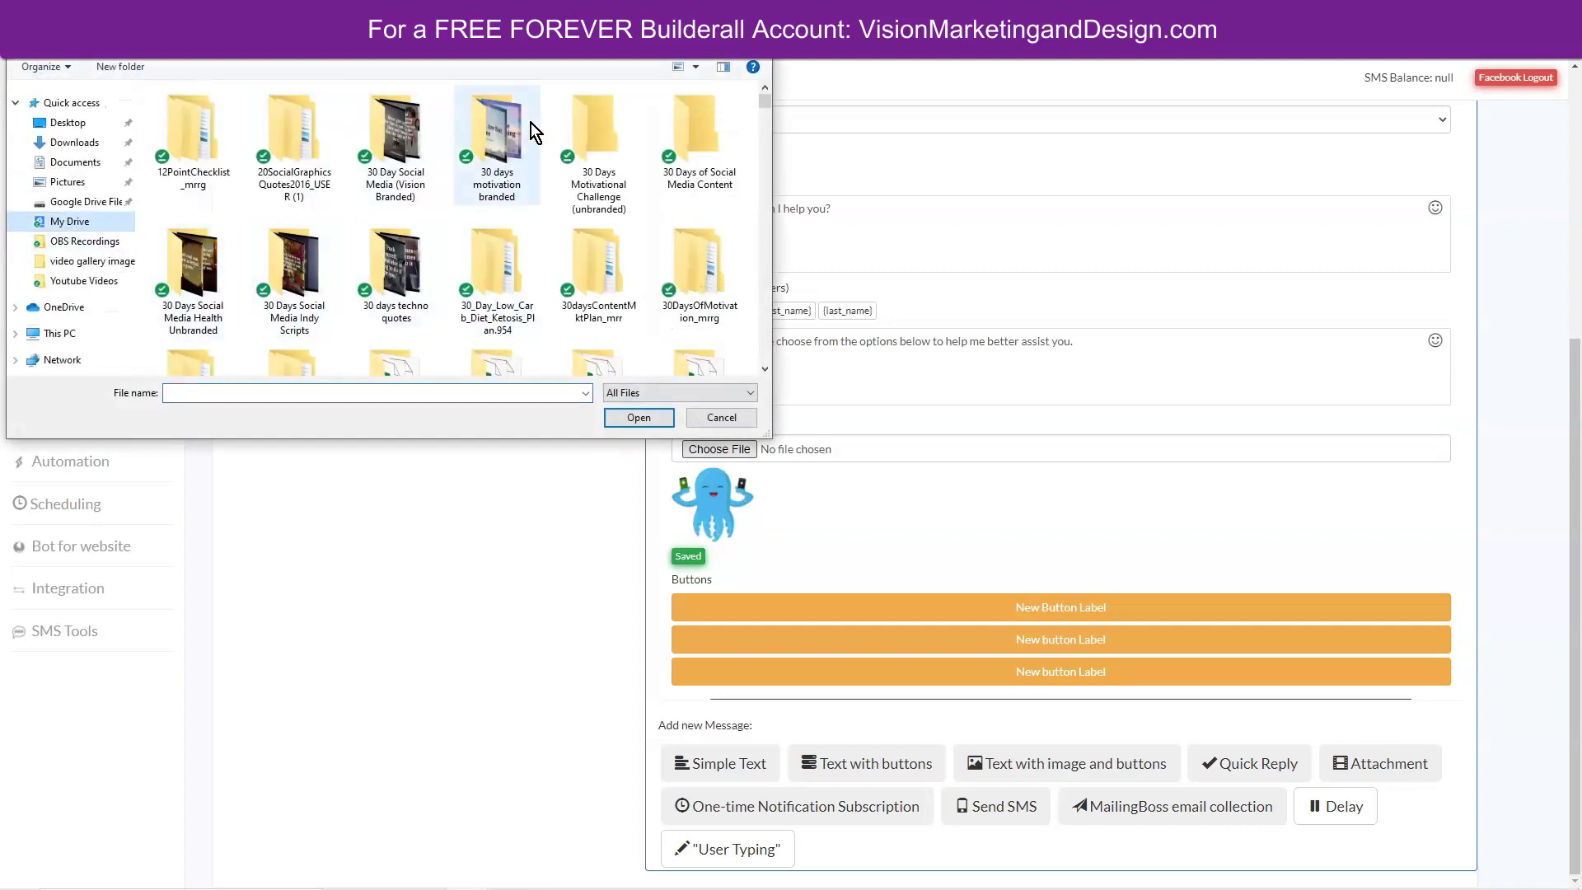
pyautogui.doubleClick(409, 331)
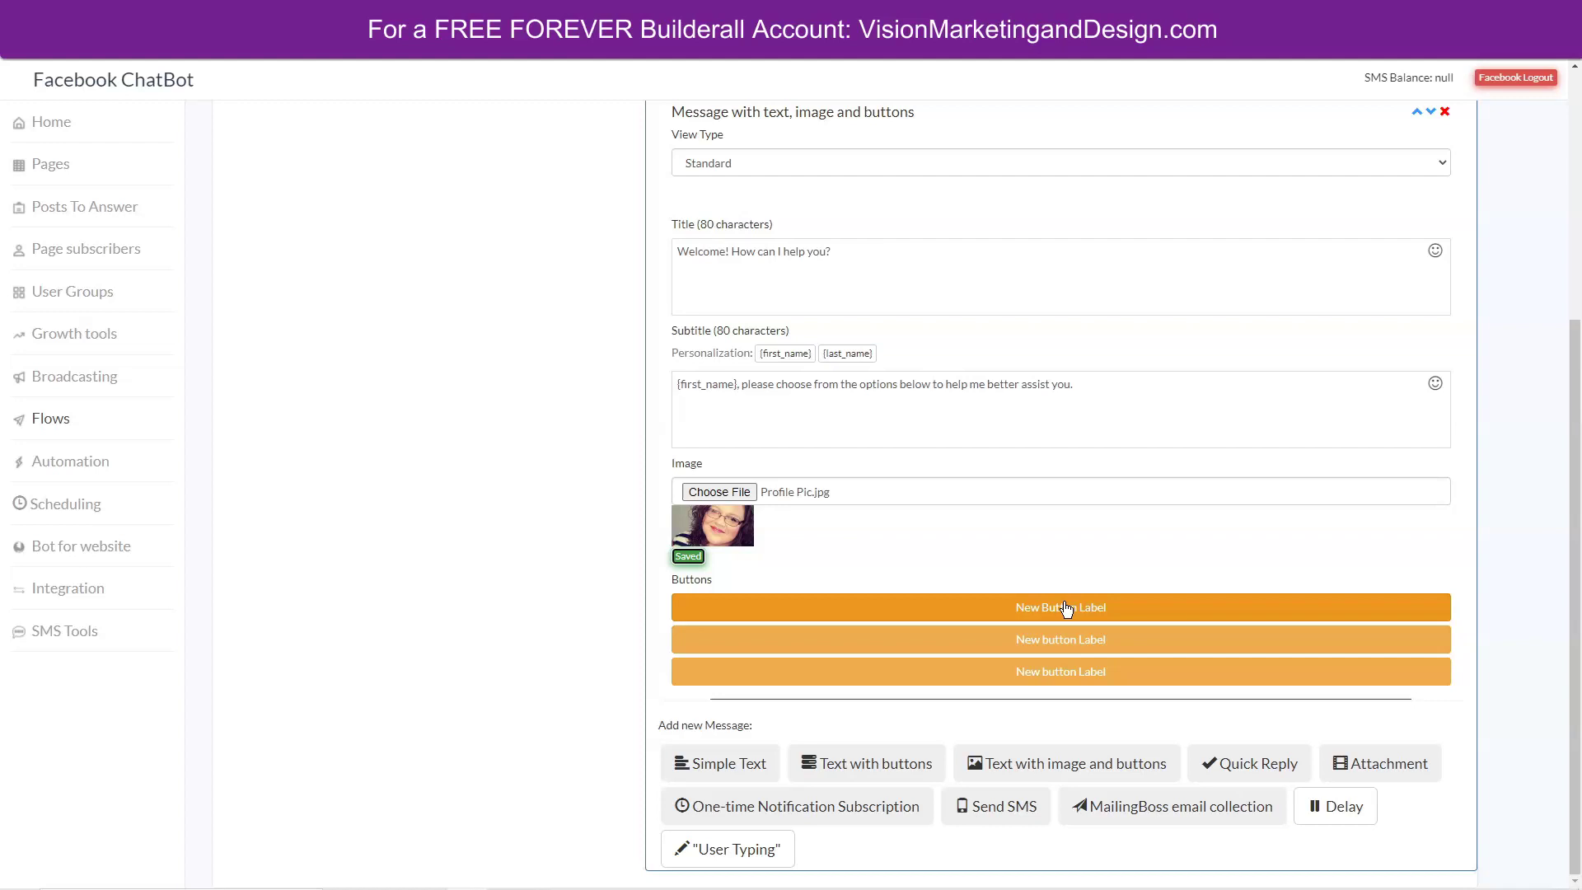
# Label the first button 'Youtube (subscribe)' with an Open URL action to the YouTube subscribe link.
pyautogui.click(1065, 608)
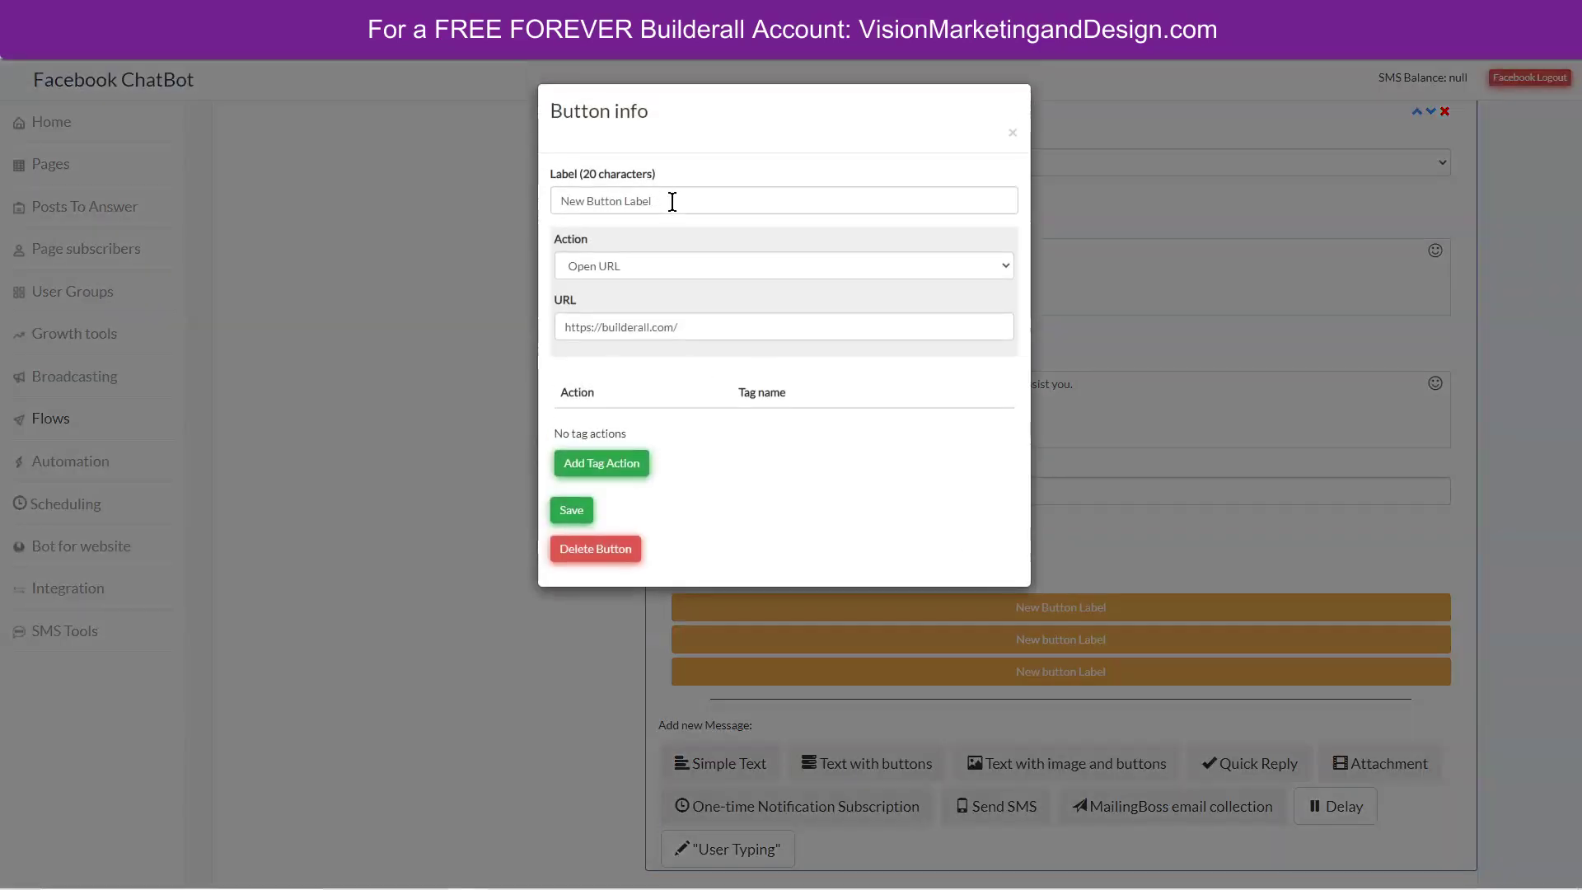
pyautogui.moveTo(669, 198); pyautogui.dragTo(572, 189)
pyautogui.write('Youtube')
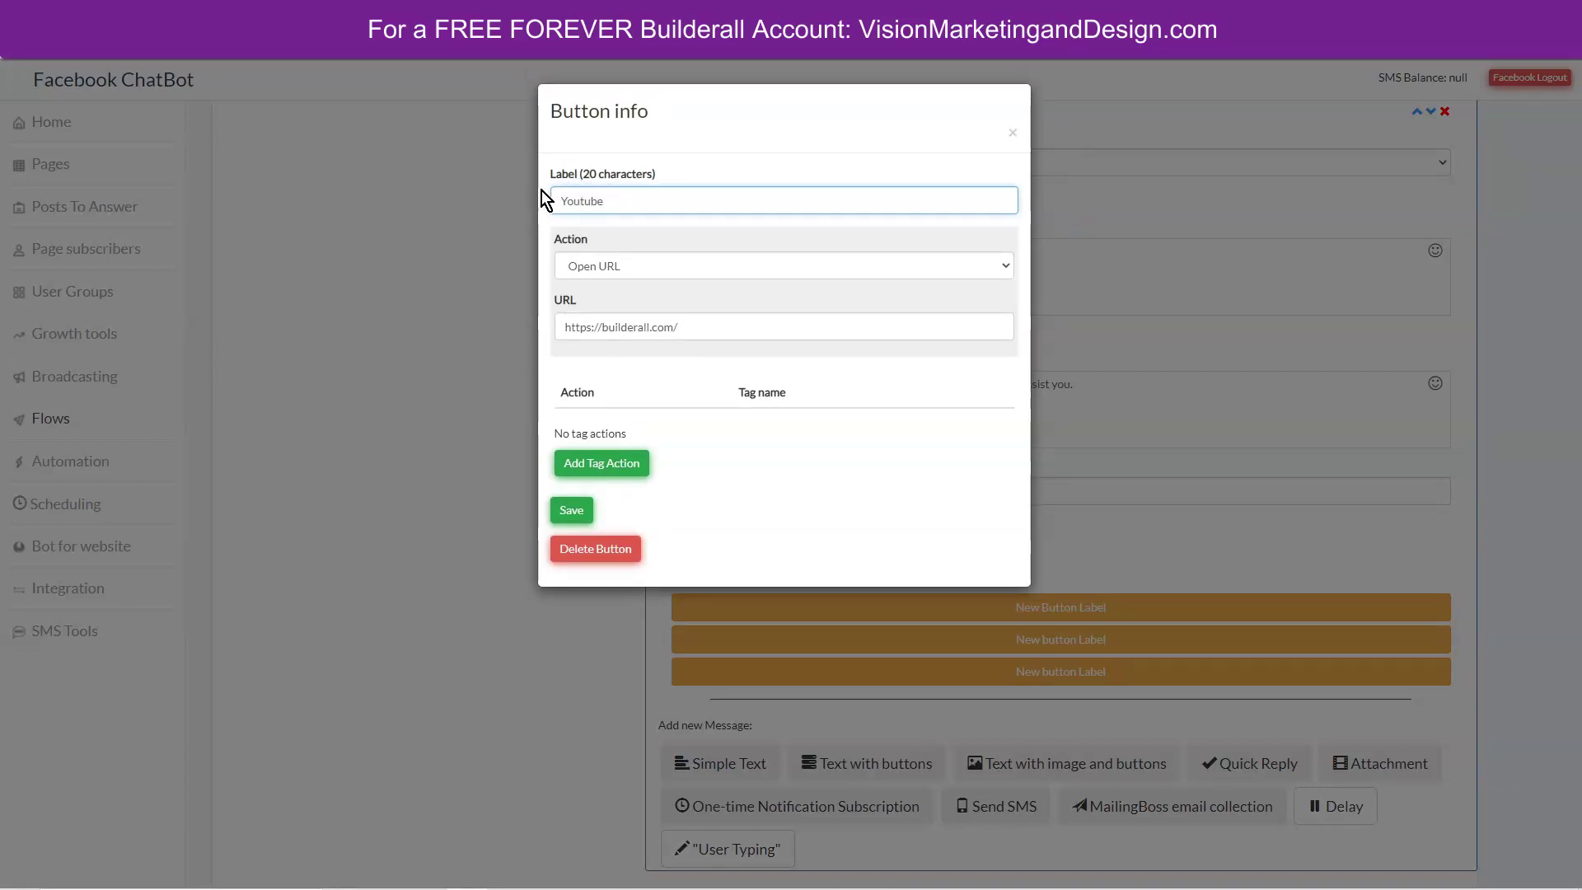
pyautogui.write(' (subscribe)')
pyautogui.click(684, 262)
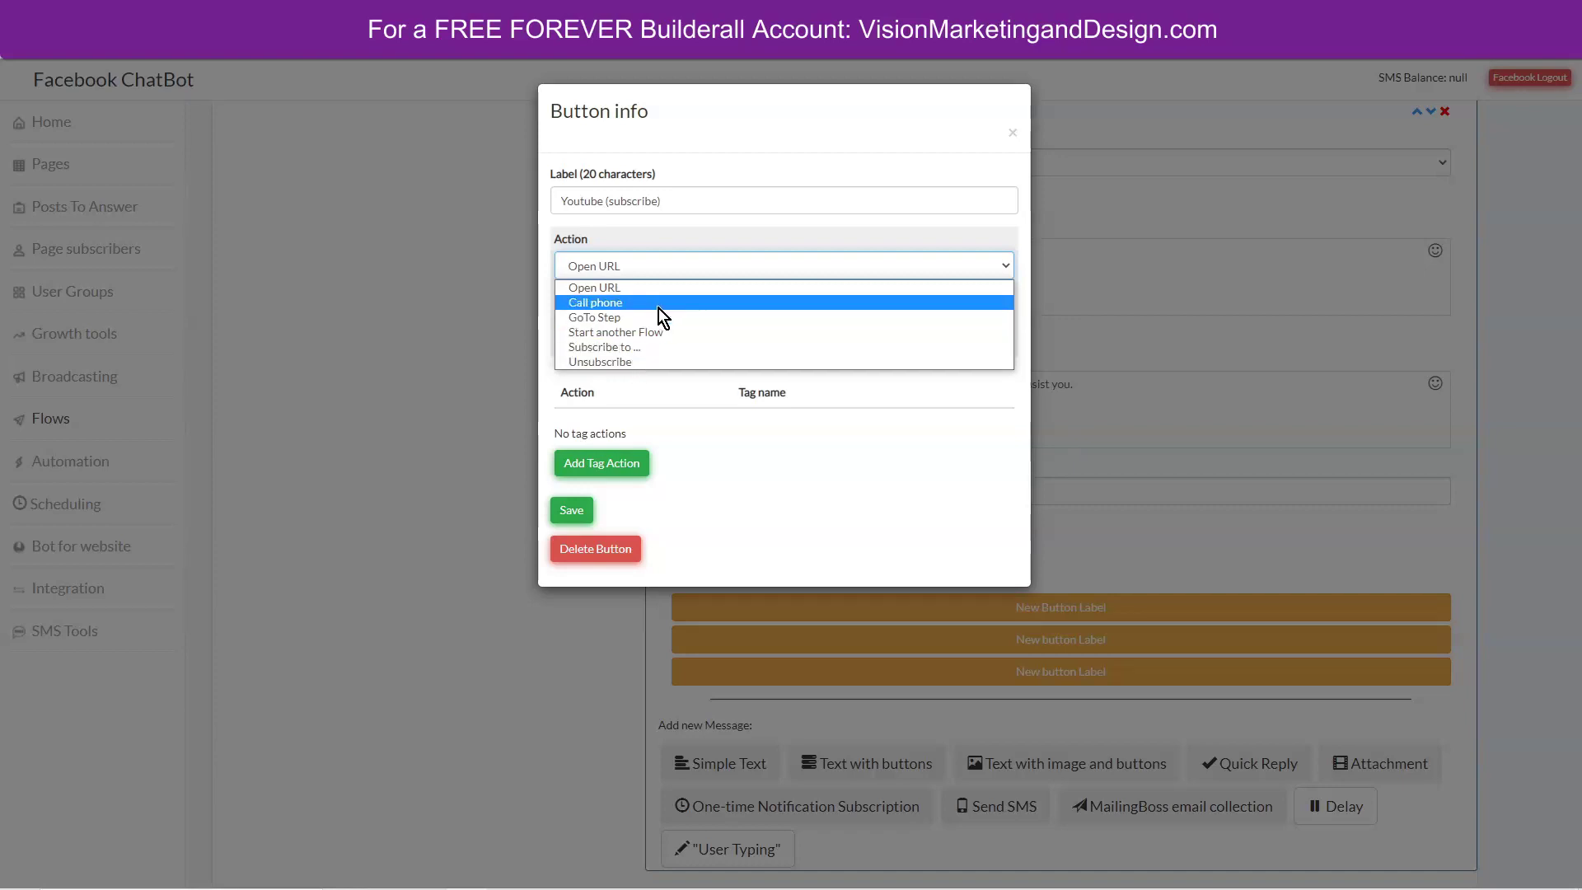
pyautogui.click(600, 289)
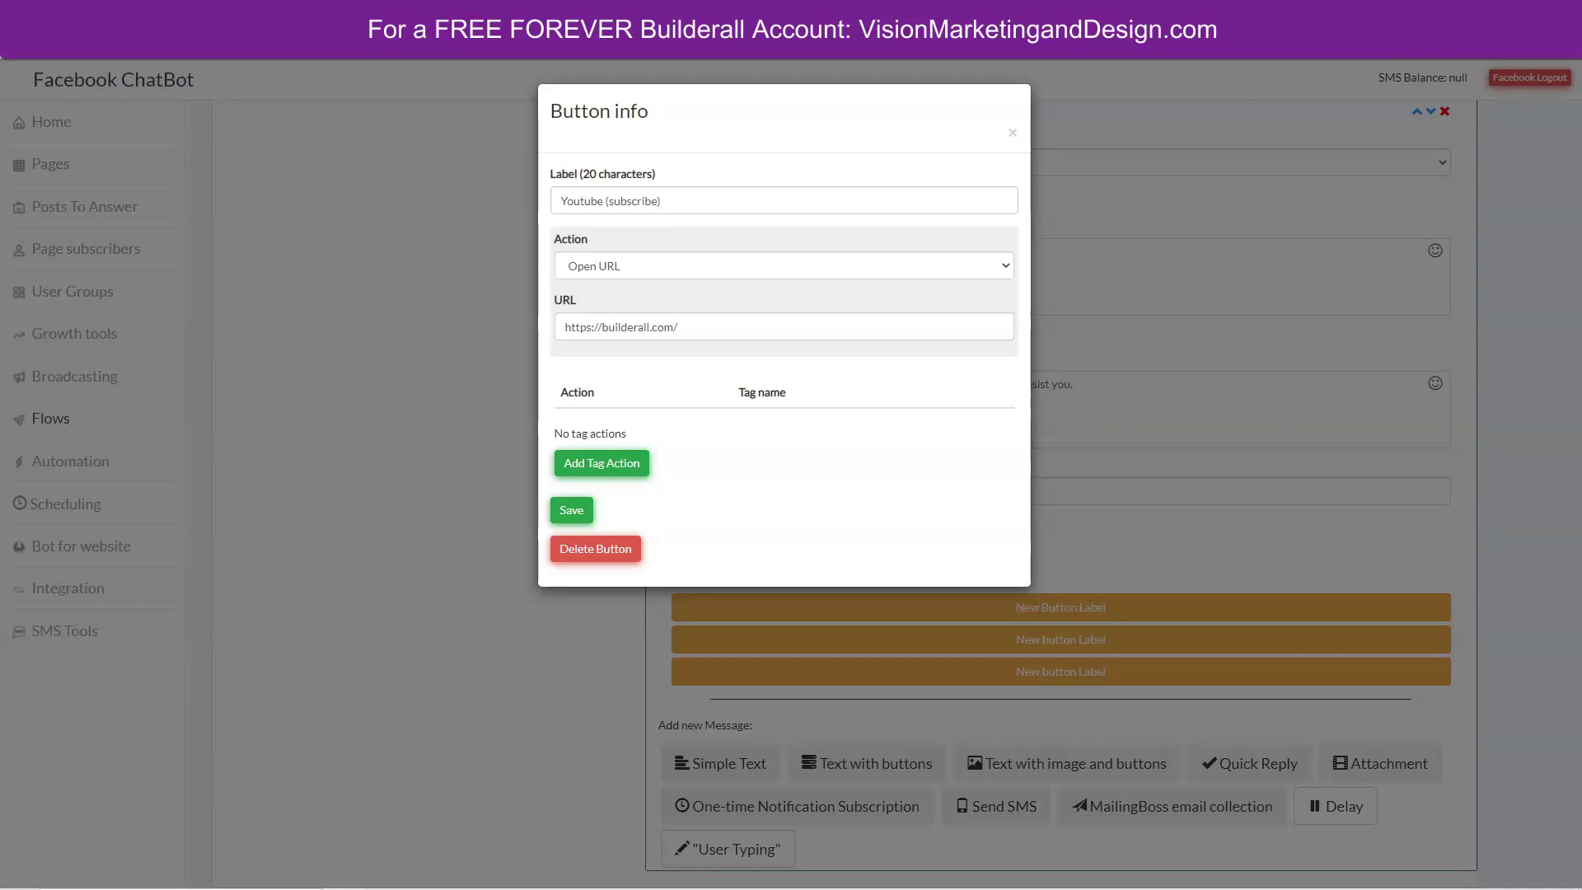
pyautogui.moveTo(681, 327); pyautogui.dragTo(511, 328)
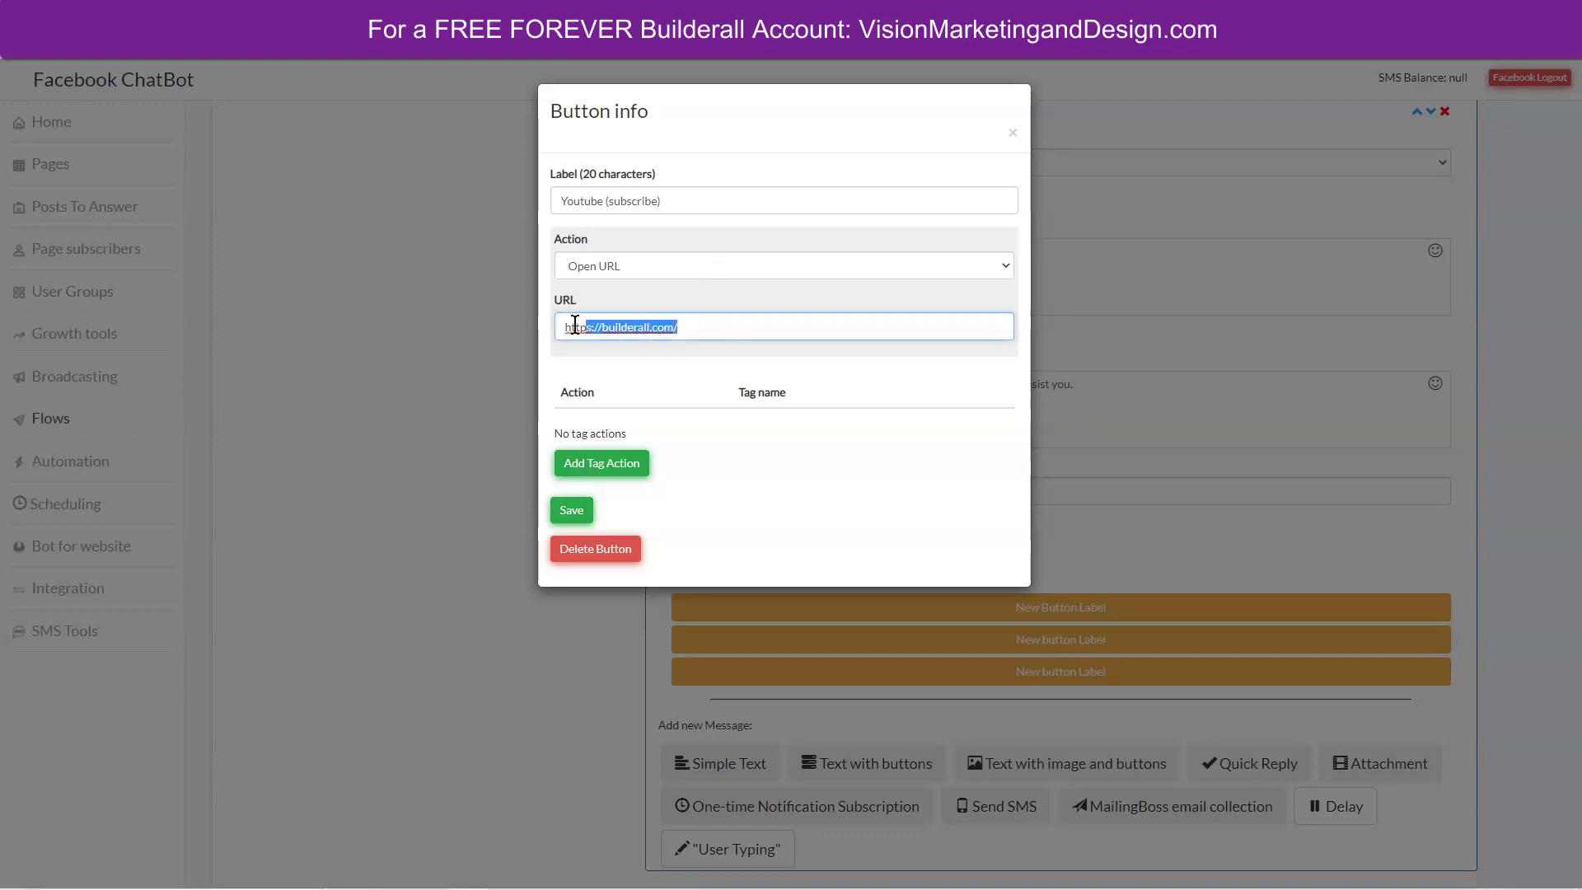
pyautogui.write('https://youtube.com/c/bridgetbartlett?sub_confirmation=1')
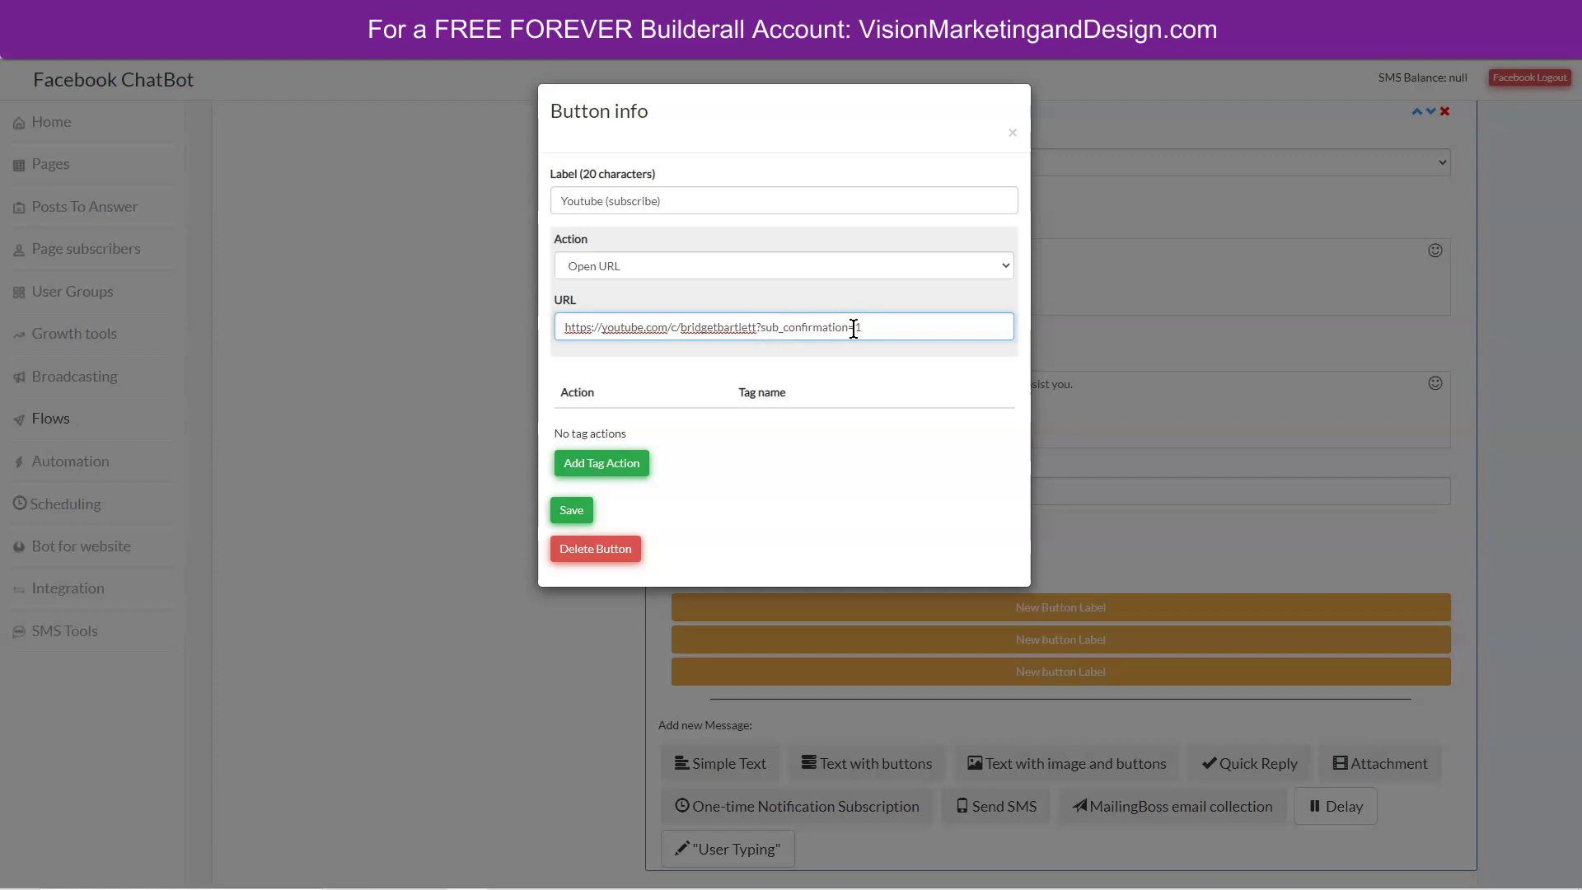
pyautogui.moveTo(758, 327); pyautogui.dragTo(866, 329)
pyautogui.click(841, 354)
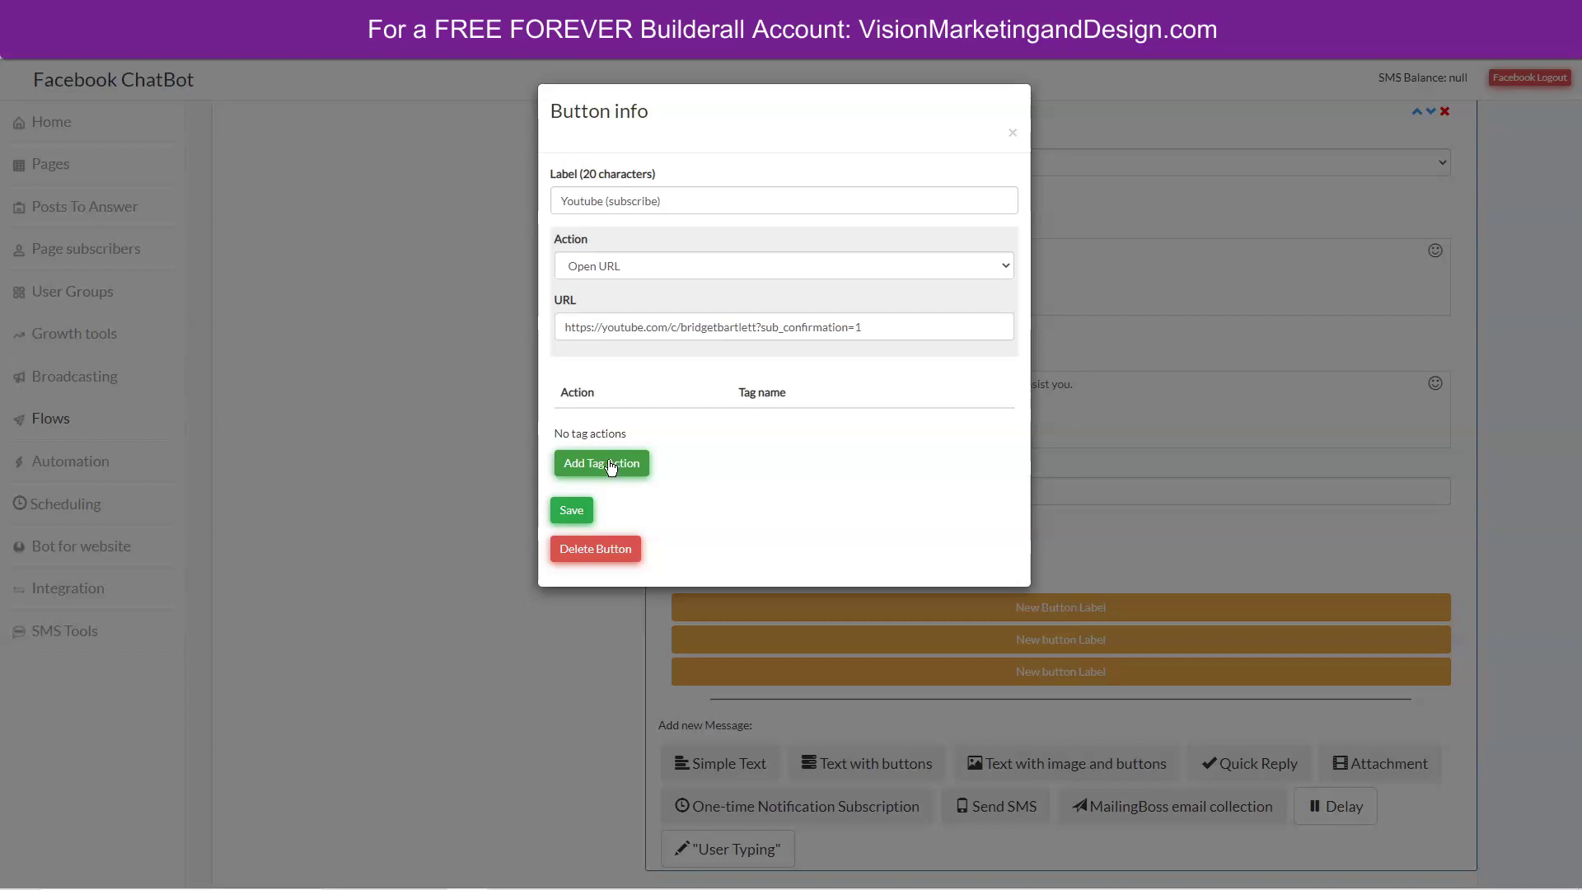
# Add a 'Youtube Subscriber' tag action to the first button and save it.
pyautogui.click(611, 464)
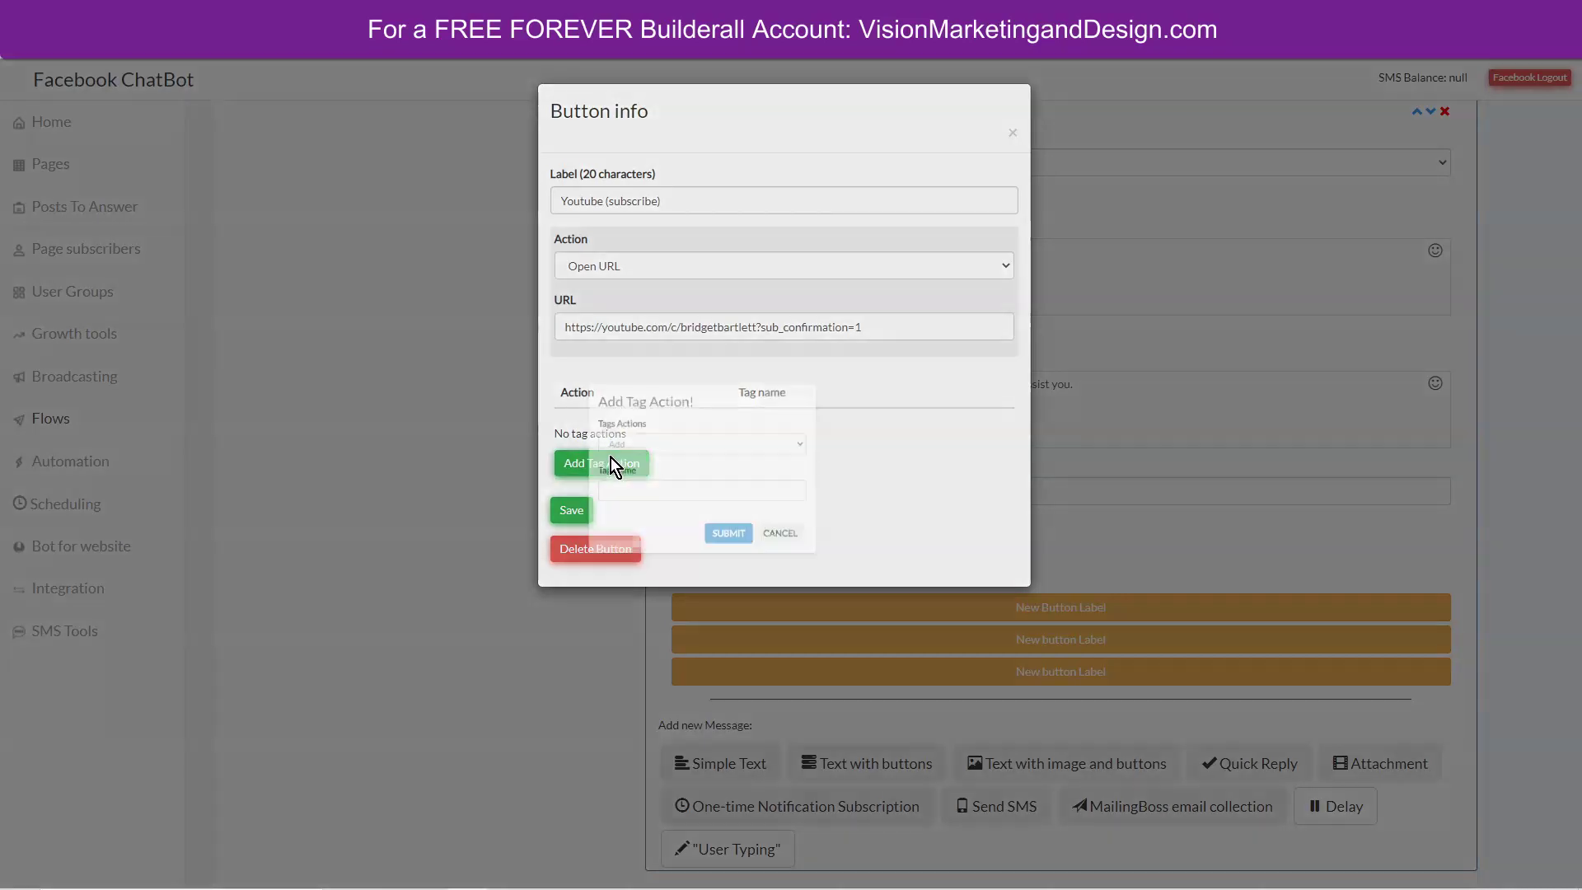
pyautogui.click(704, 503)
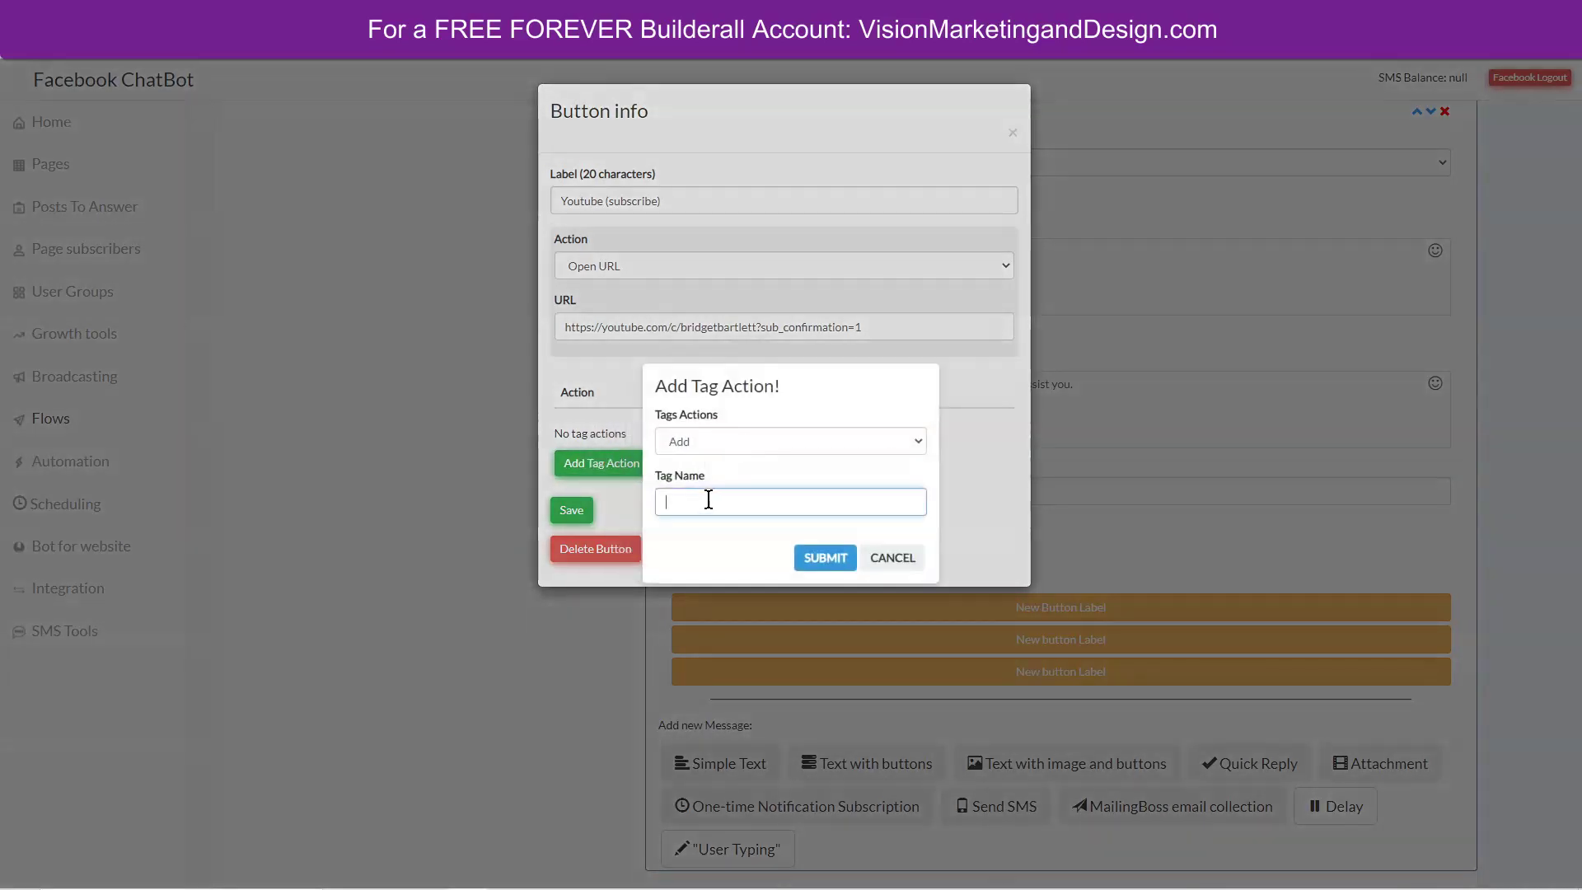
pyautogui.write('Youtube Subscriber')
pyautogui.click(824, 557)
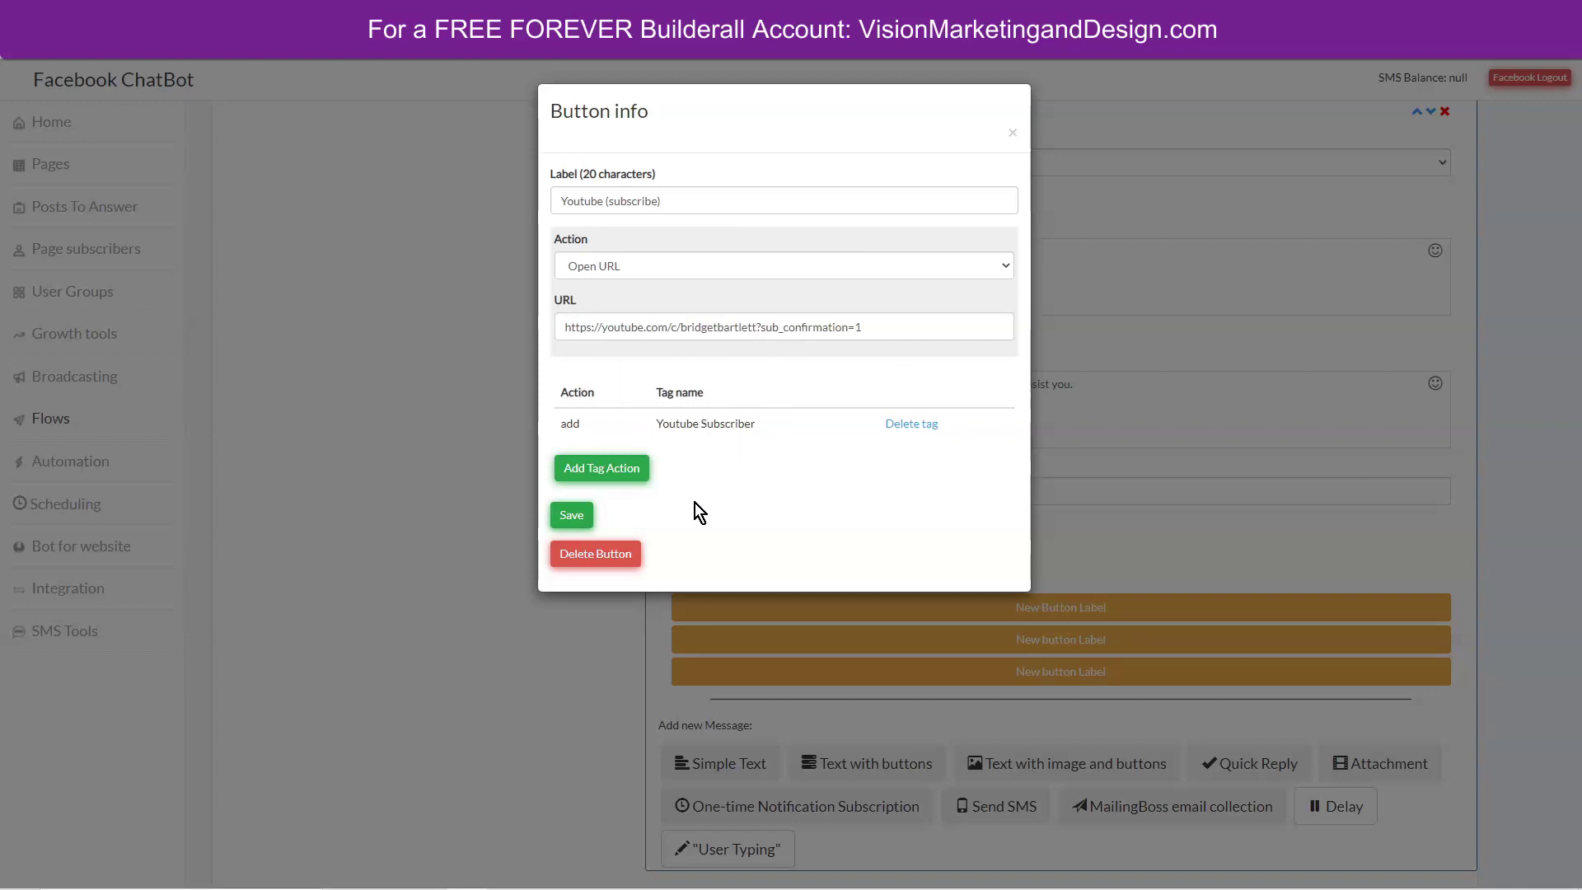
pyautogui.click(572, 517)
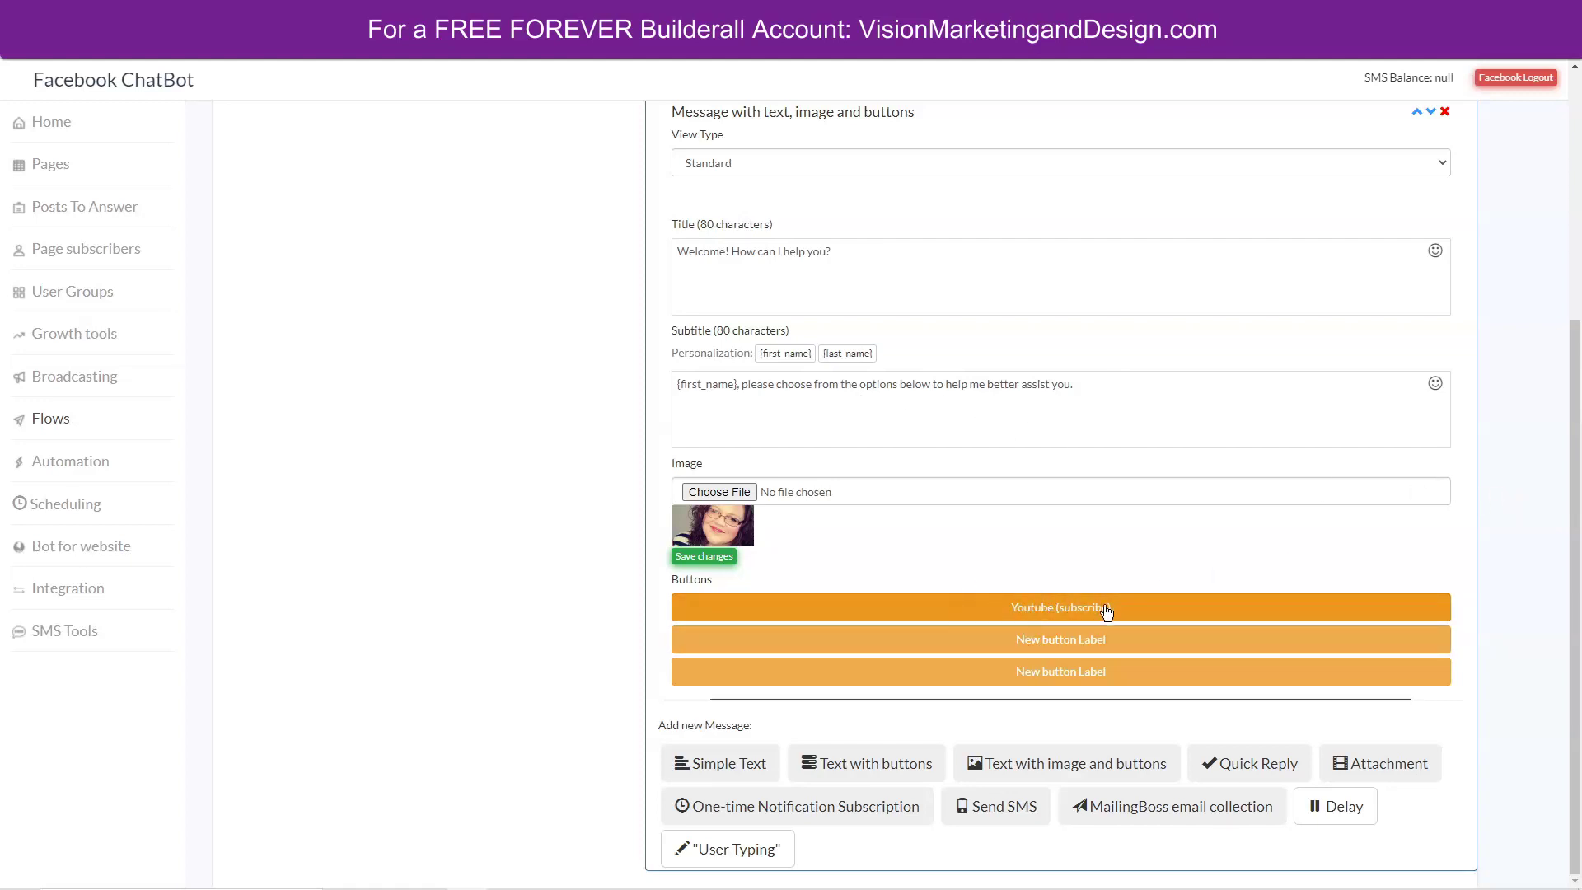
# Label the second button 'Visit my website' and point its link to the visionmarketinganddesign domain.
pyautogui.click(1042, 642)
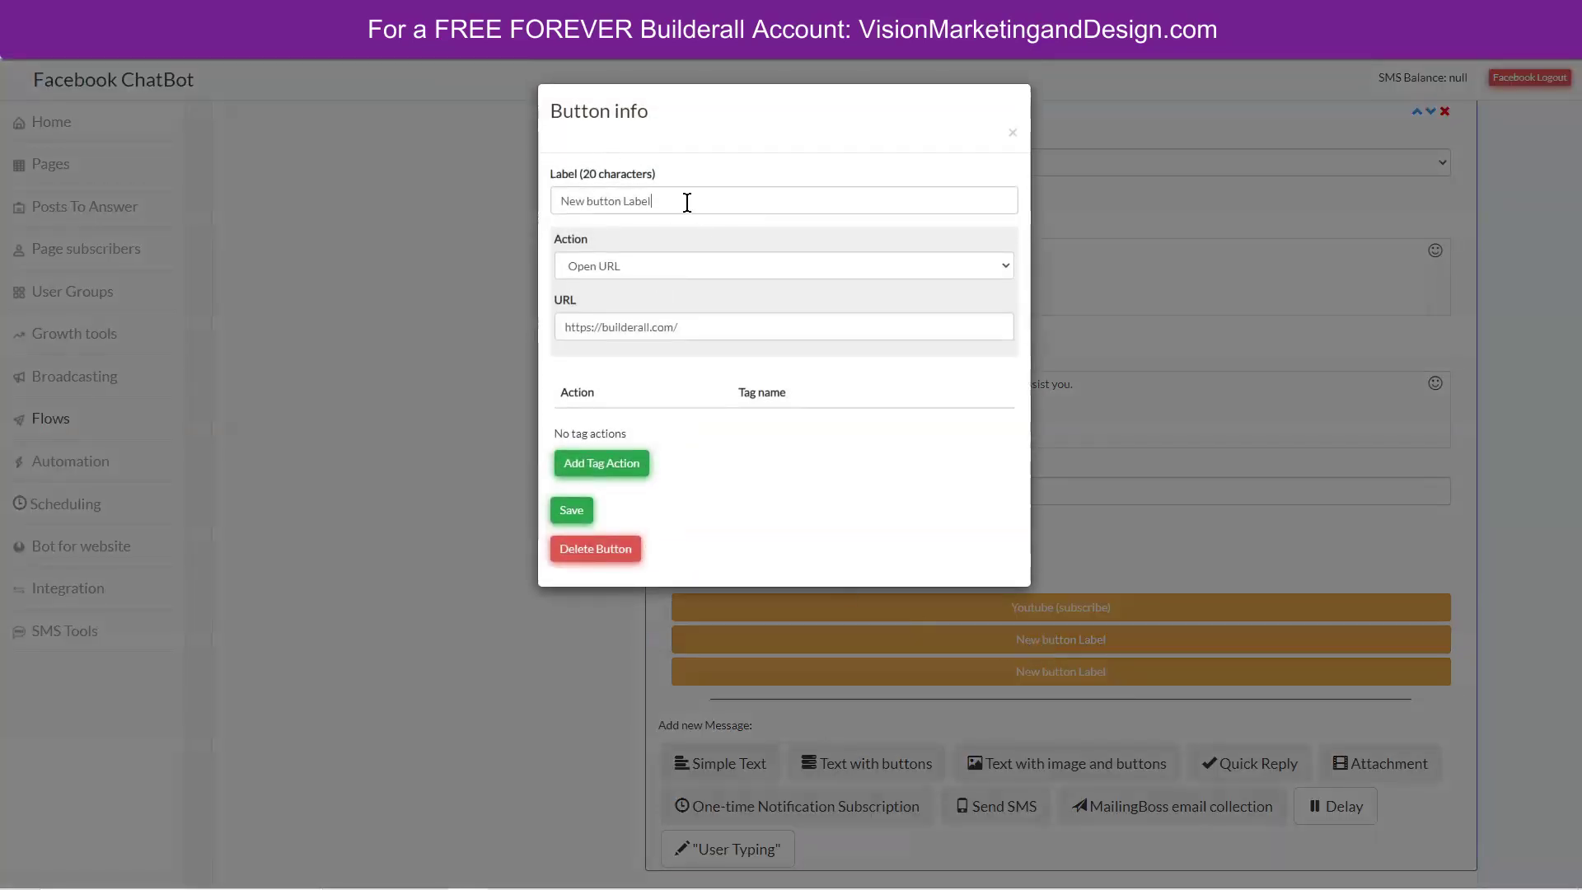
pyautogui.moveTo(685, 201); pyautogui.dragTo(526, 211)
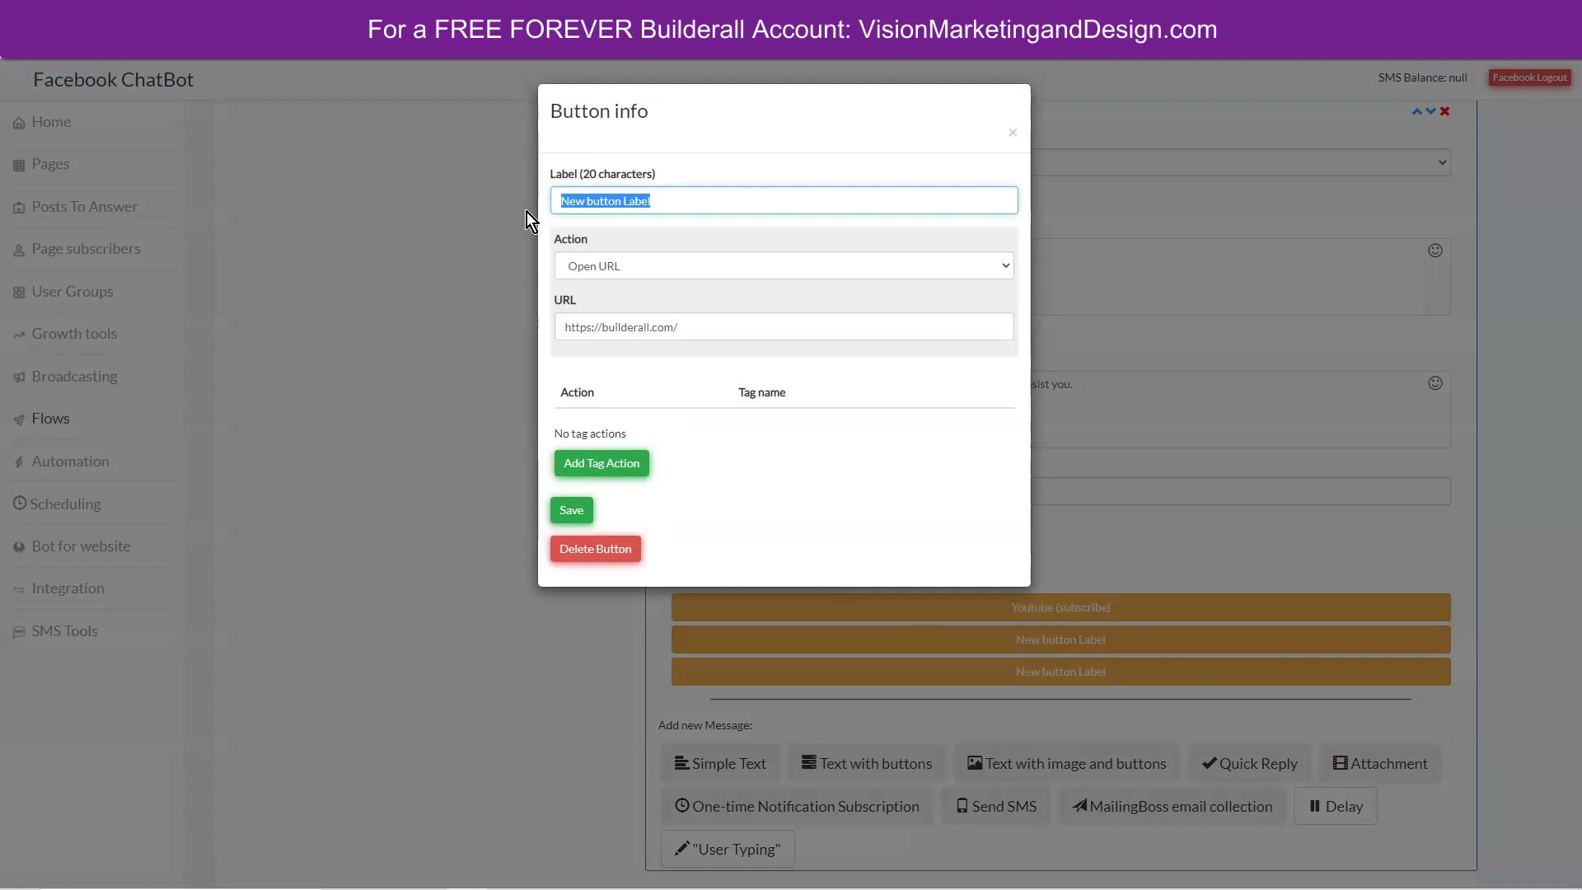
pyautogui.write('Visit my website')
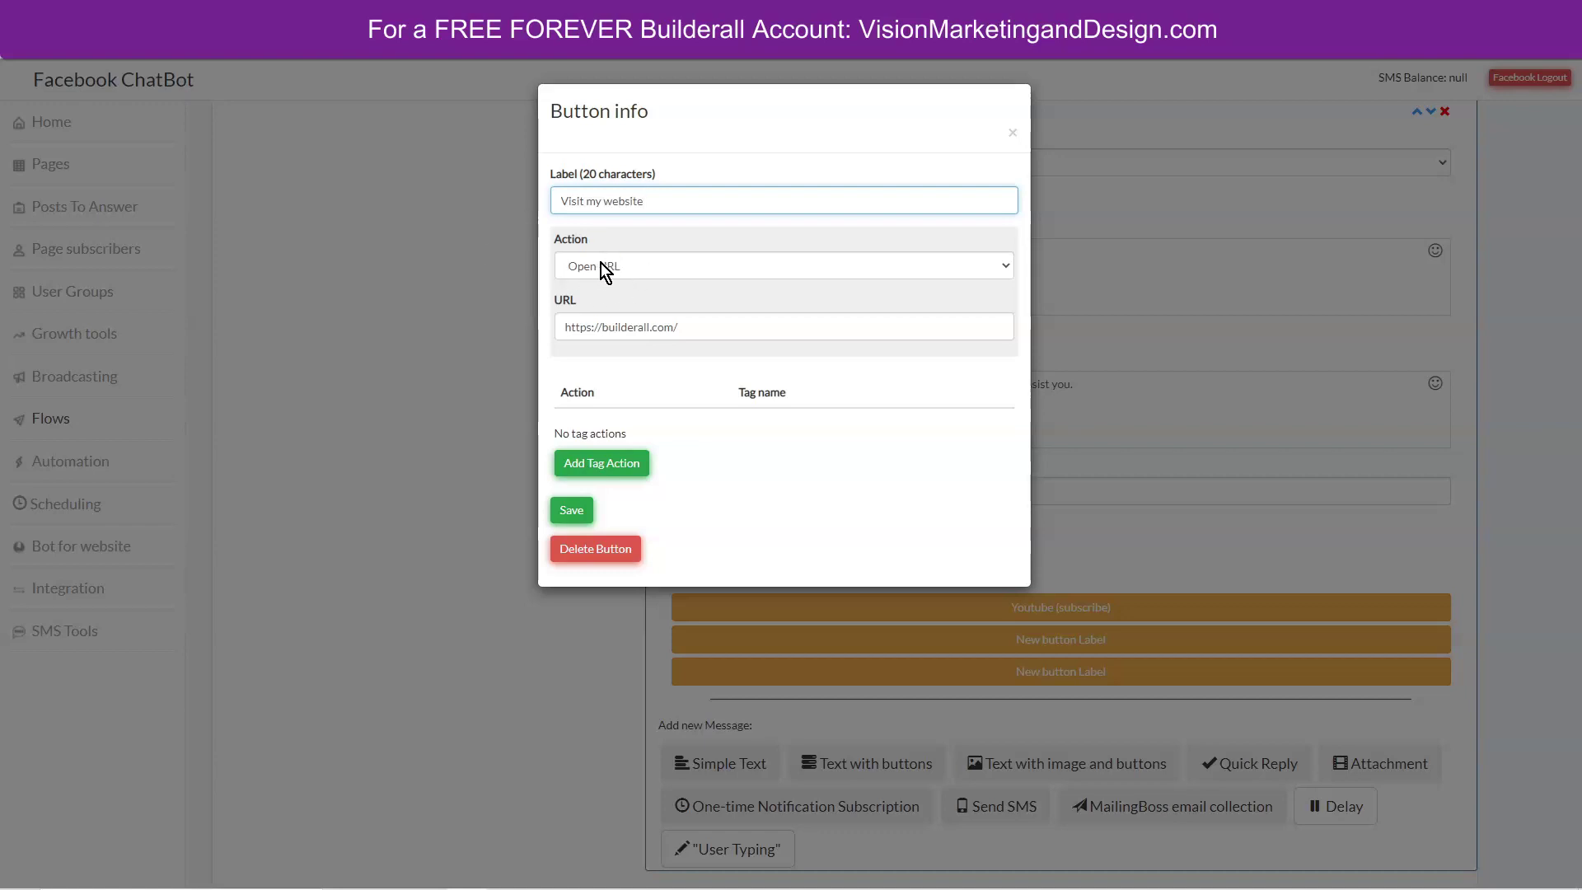
pyautogui.click(700, 327)
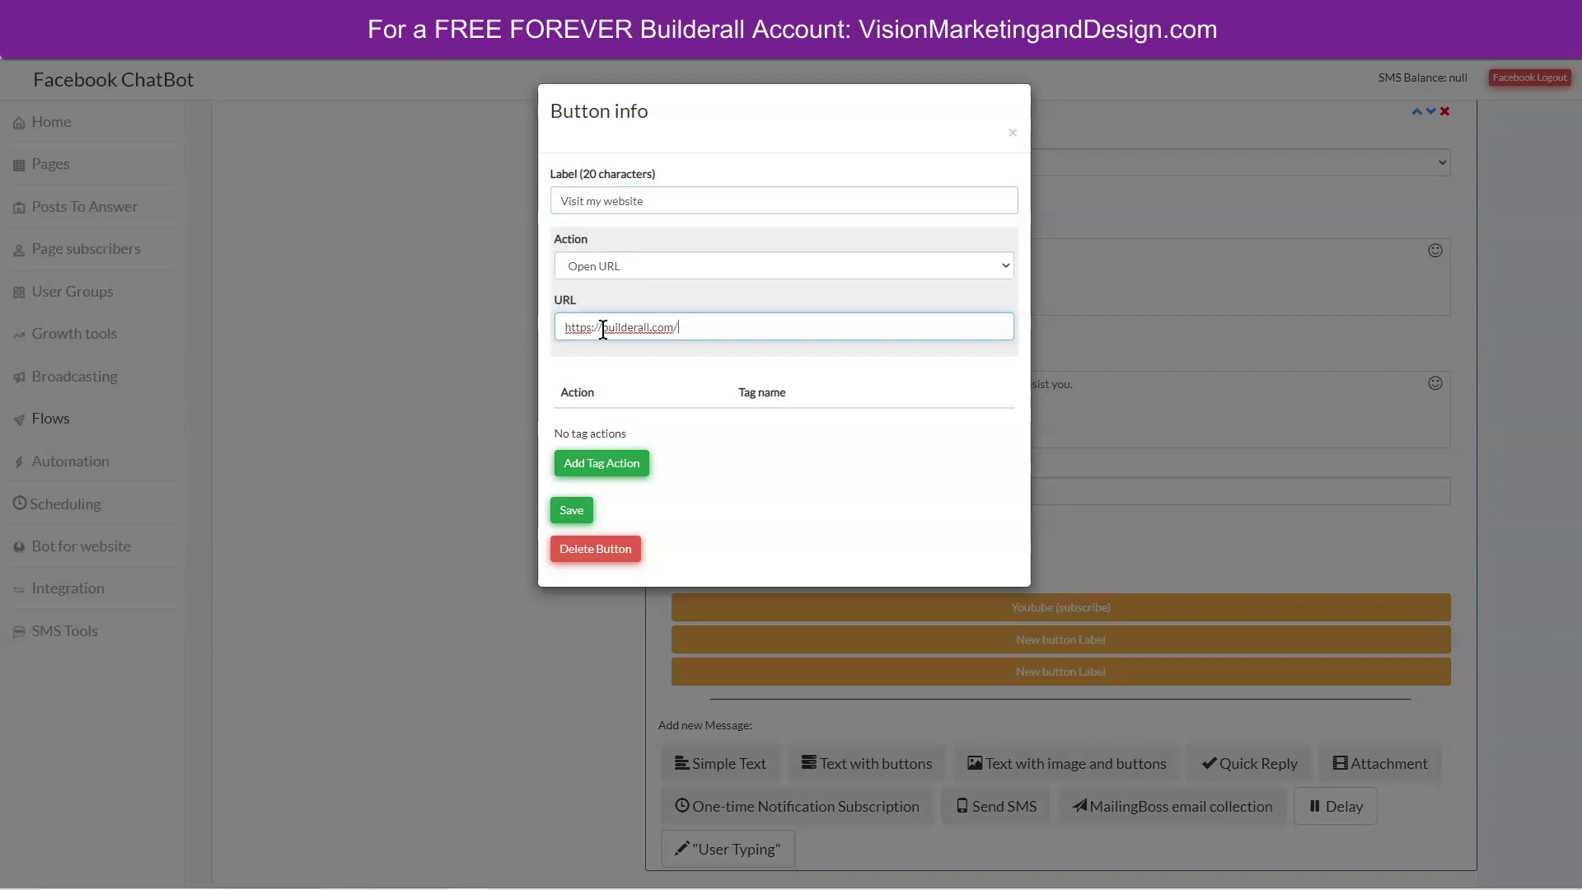
pyautogui.moveTo(603, 328); pyautogui.dragTo(649, 328)
pyautogui.write('visionmarketinganddesign')
# Add a 'website' tag action to the second button and save it.
pyautogui.click(615, 465)
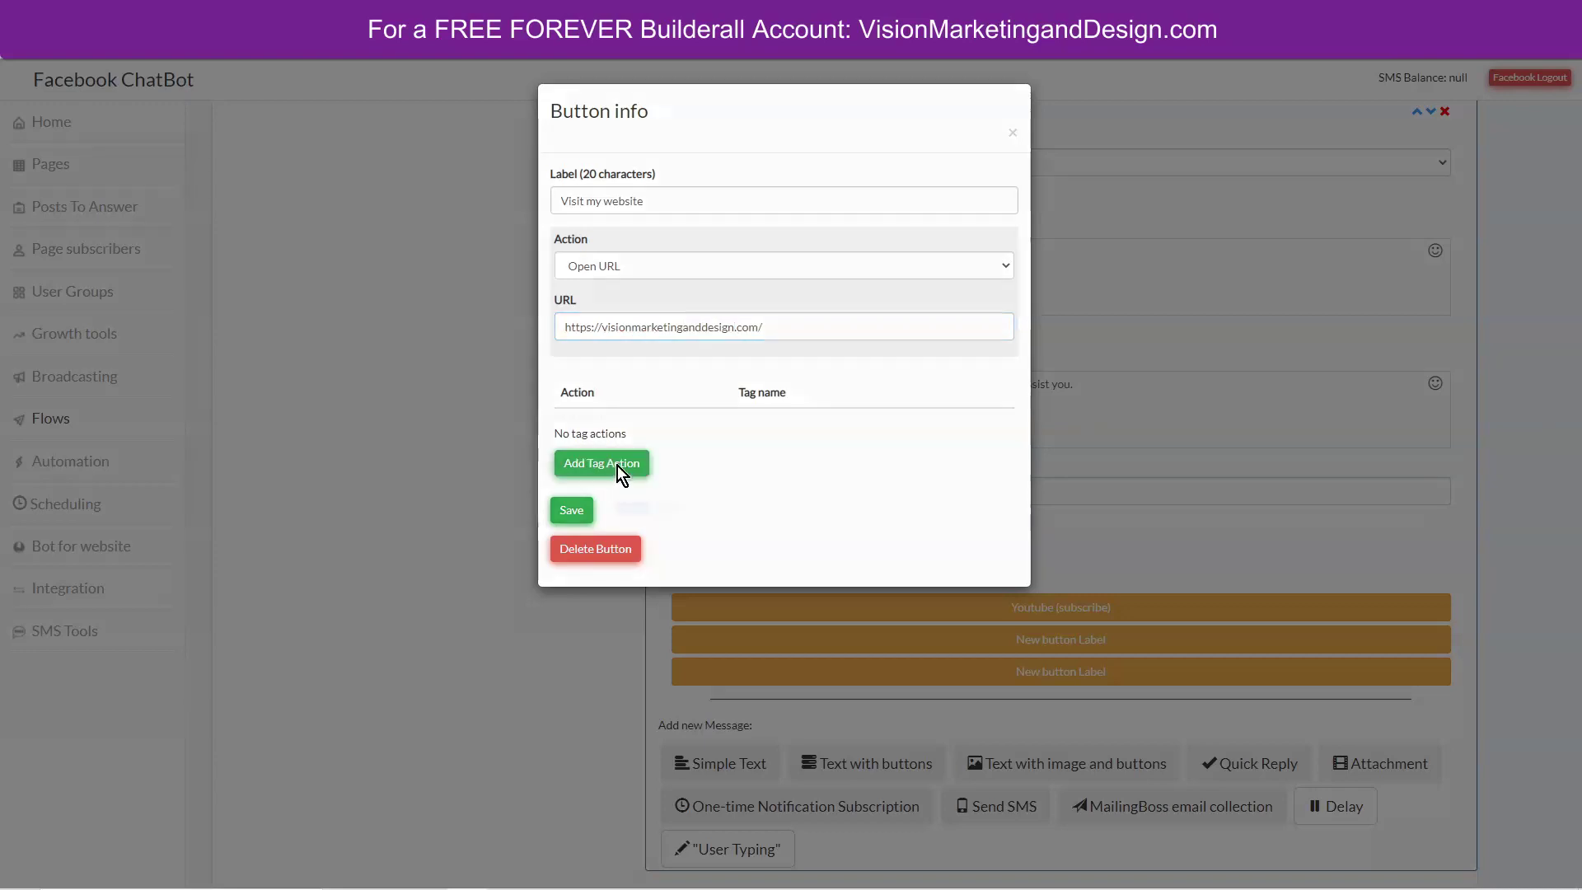
pyautogui.click(715, 511)
pyautogui.write('website')
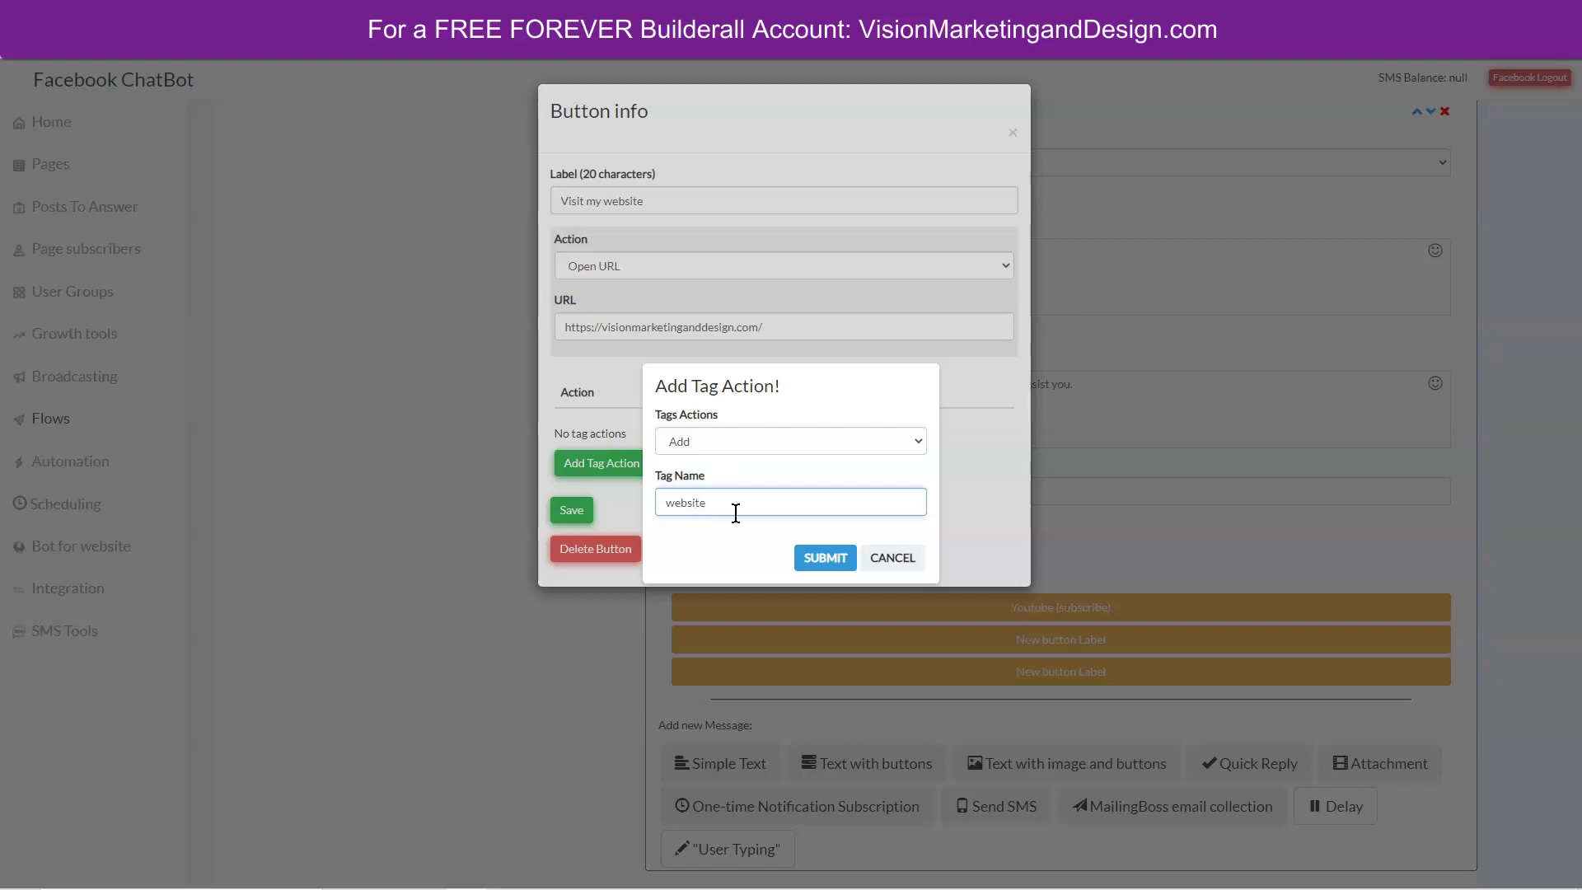
pyautogui.click(816, 561)
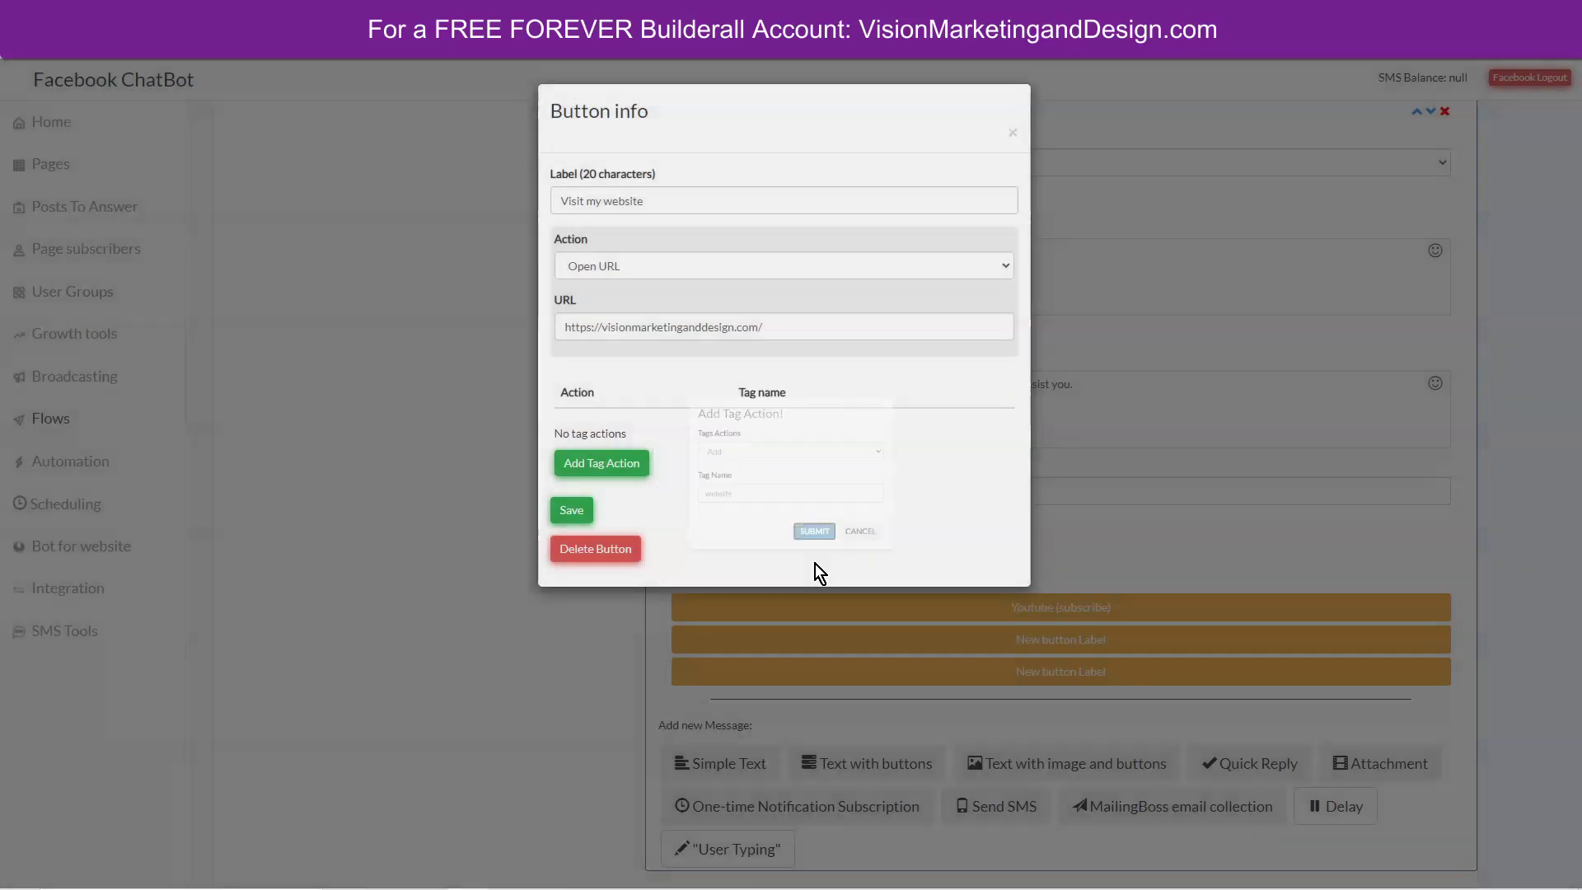
pyautogui.click(572, 516)
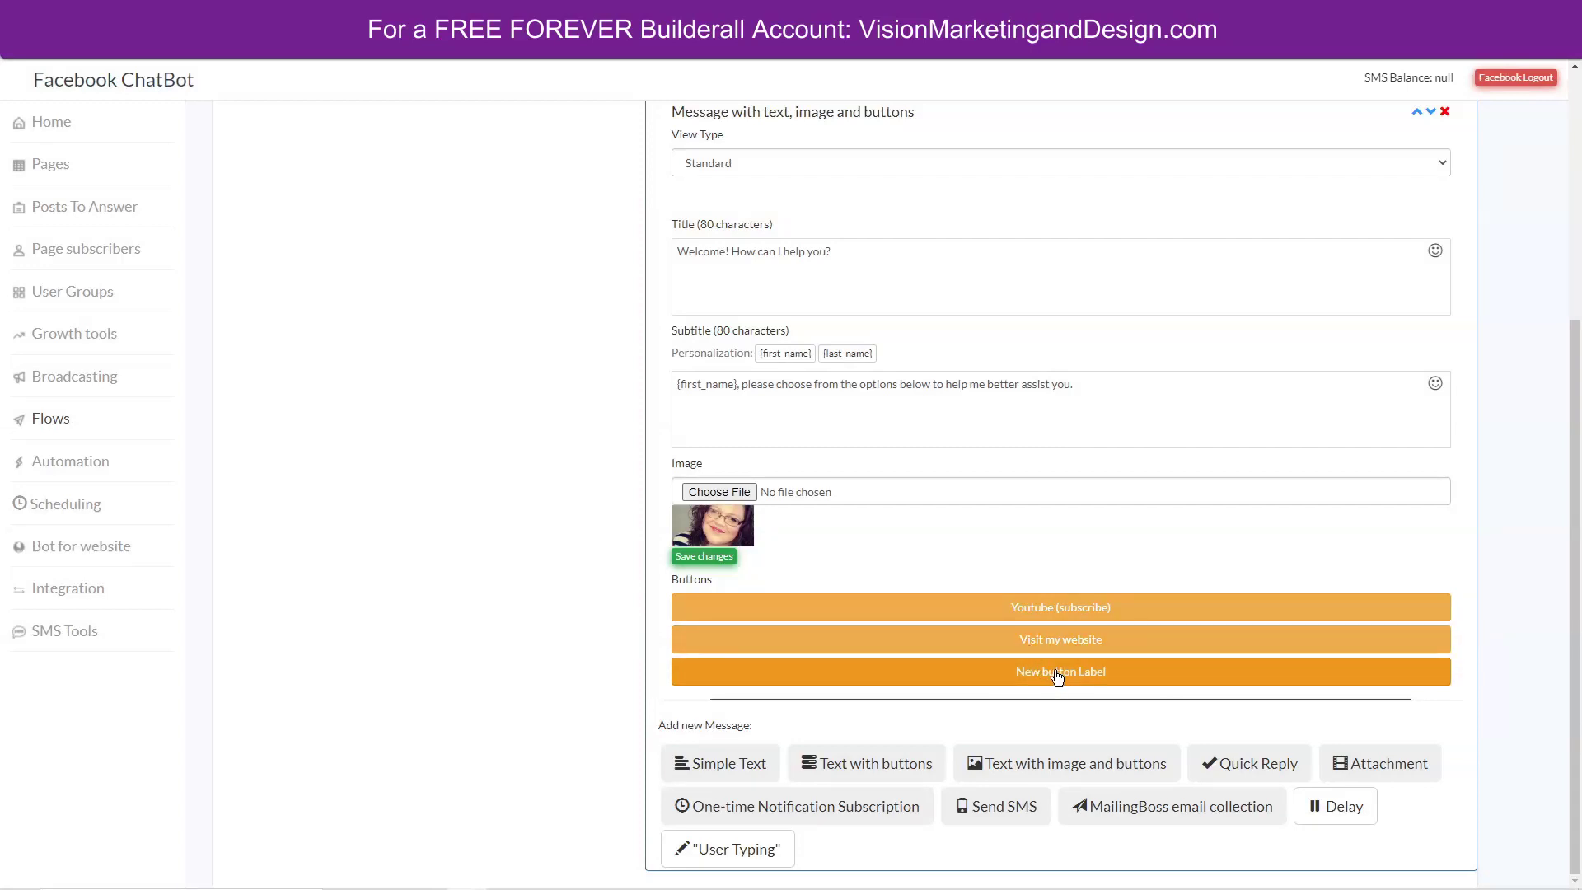
# Save the welcome message card and go back to the Builderall office dashboard.
pyautogui.click(714, 558)
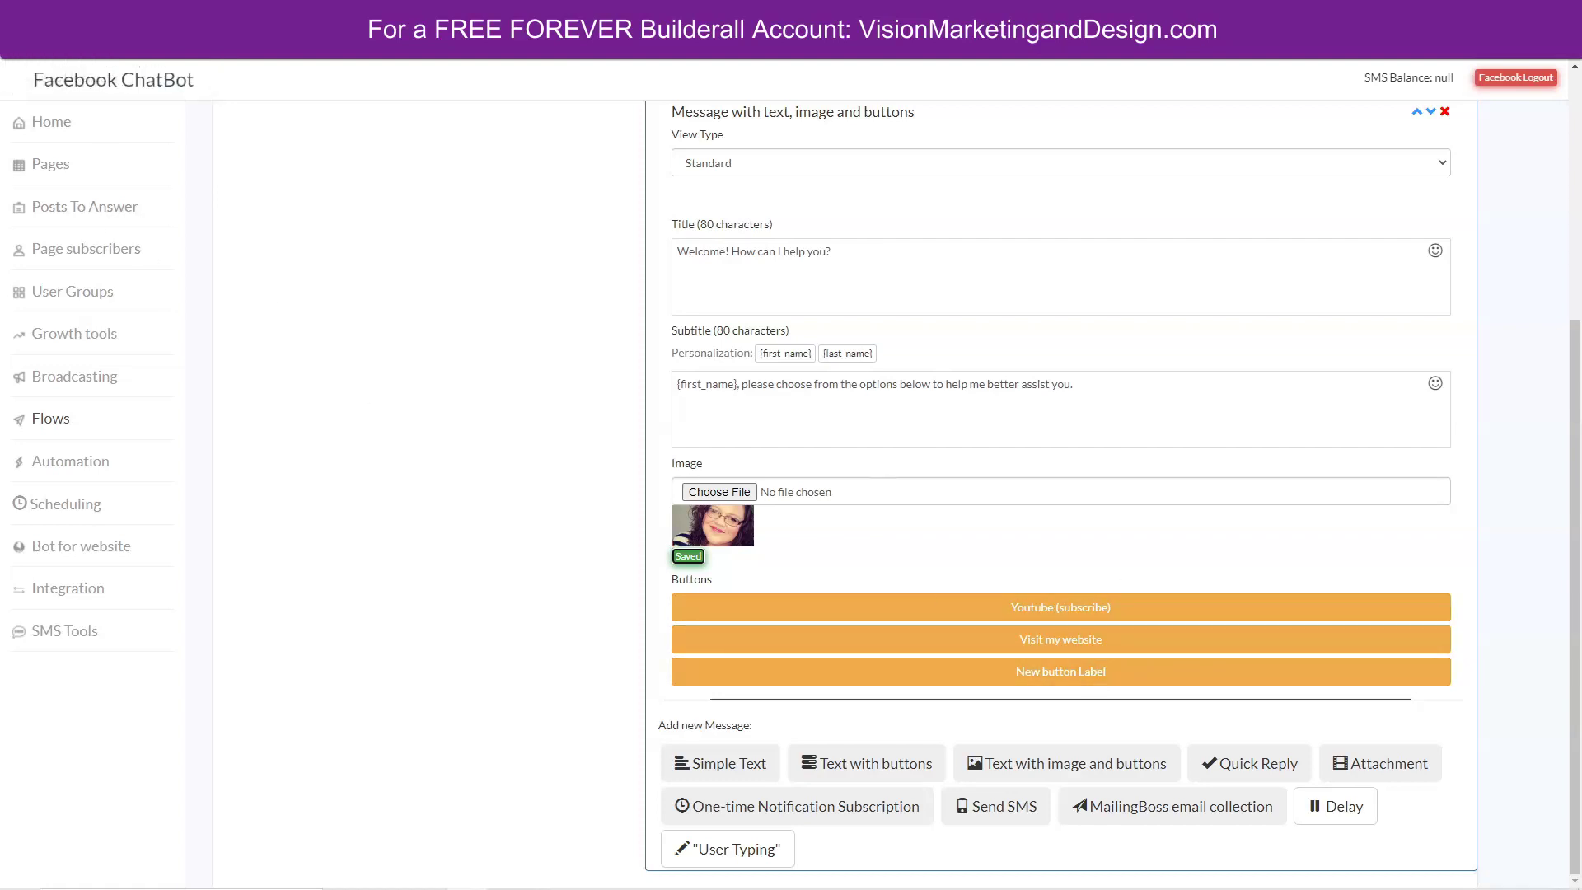
pyautogui.click(75, 12)
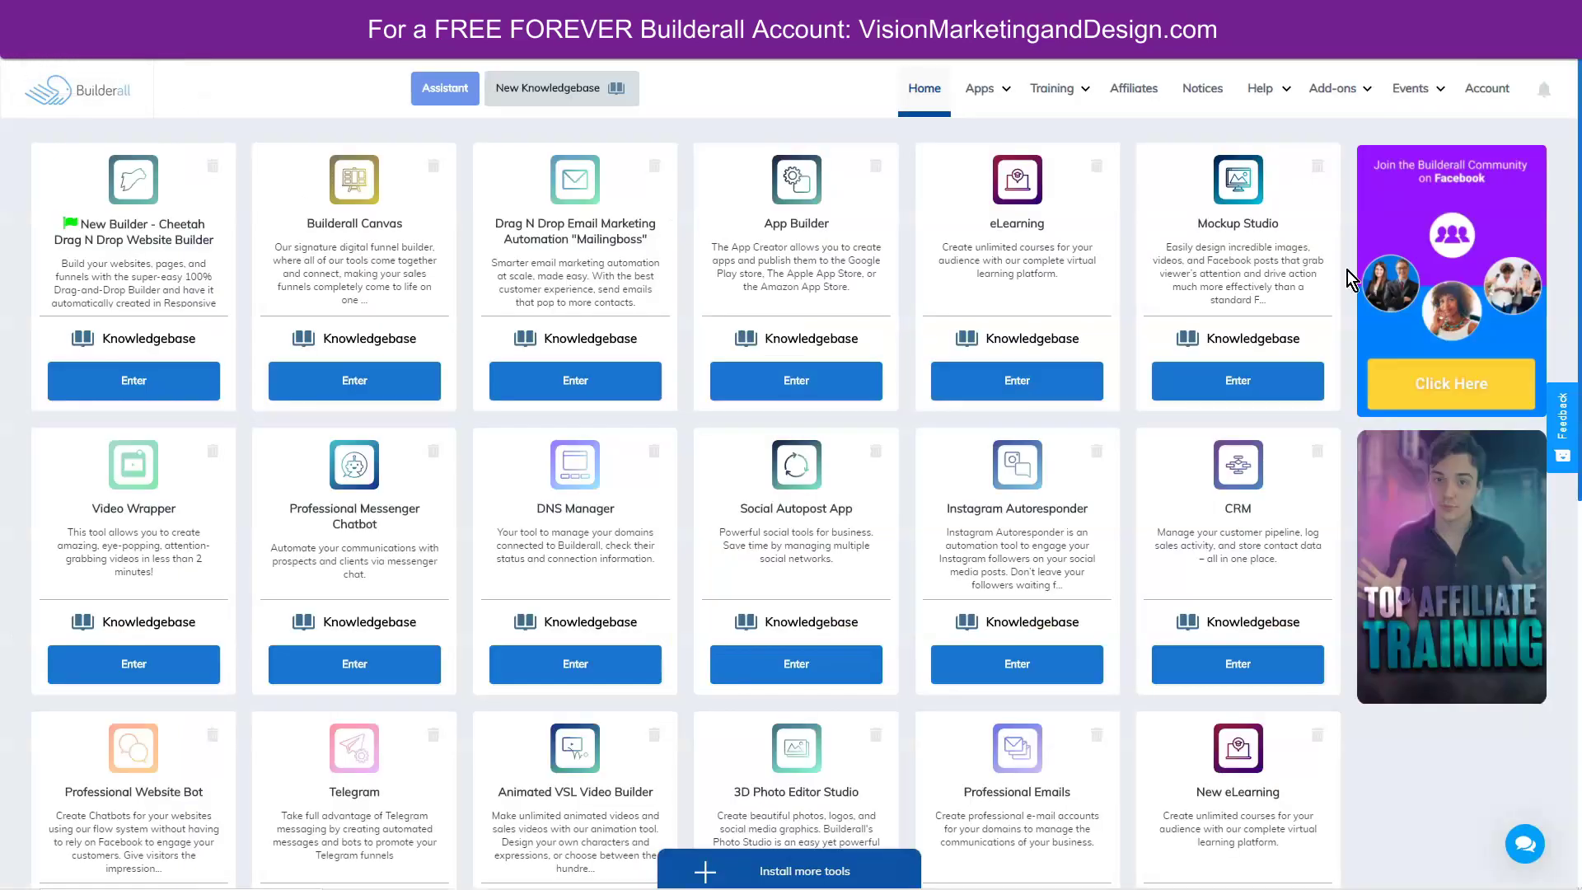
# Open the WhatsApp Link Generator from the Affiliates > Builderall Funnels links page.
pyautogui.click(1129, 95)
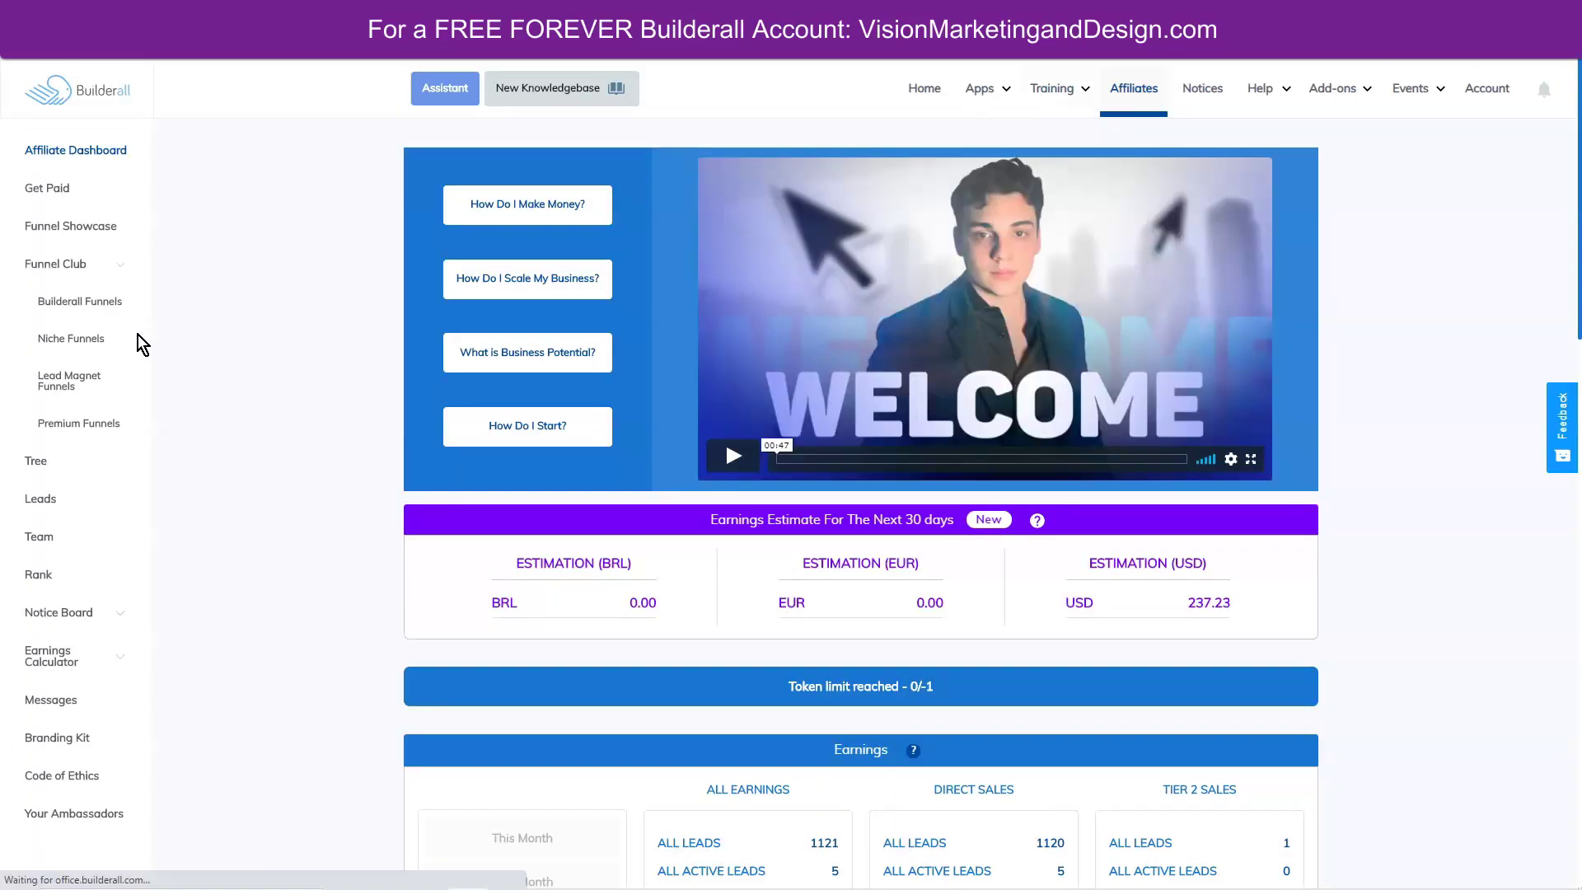
pyautogui.click(76, 304)
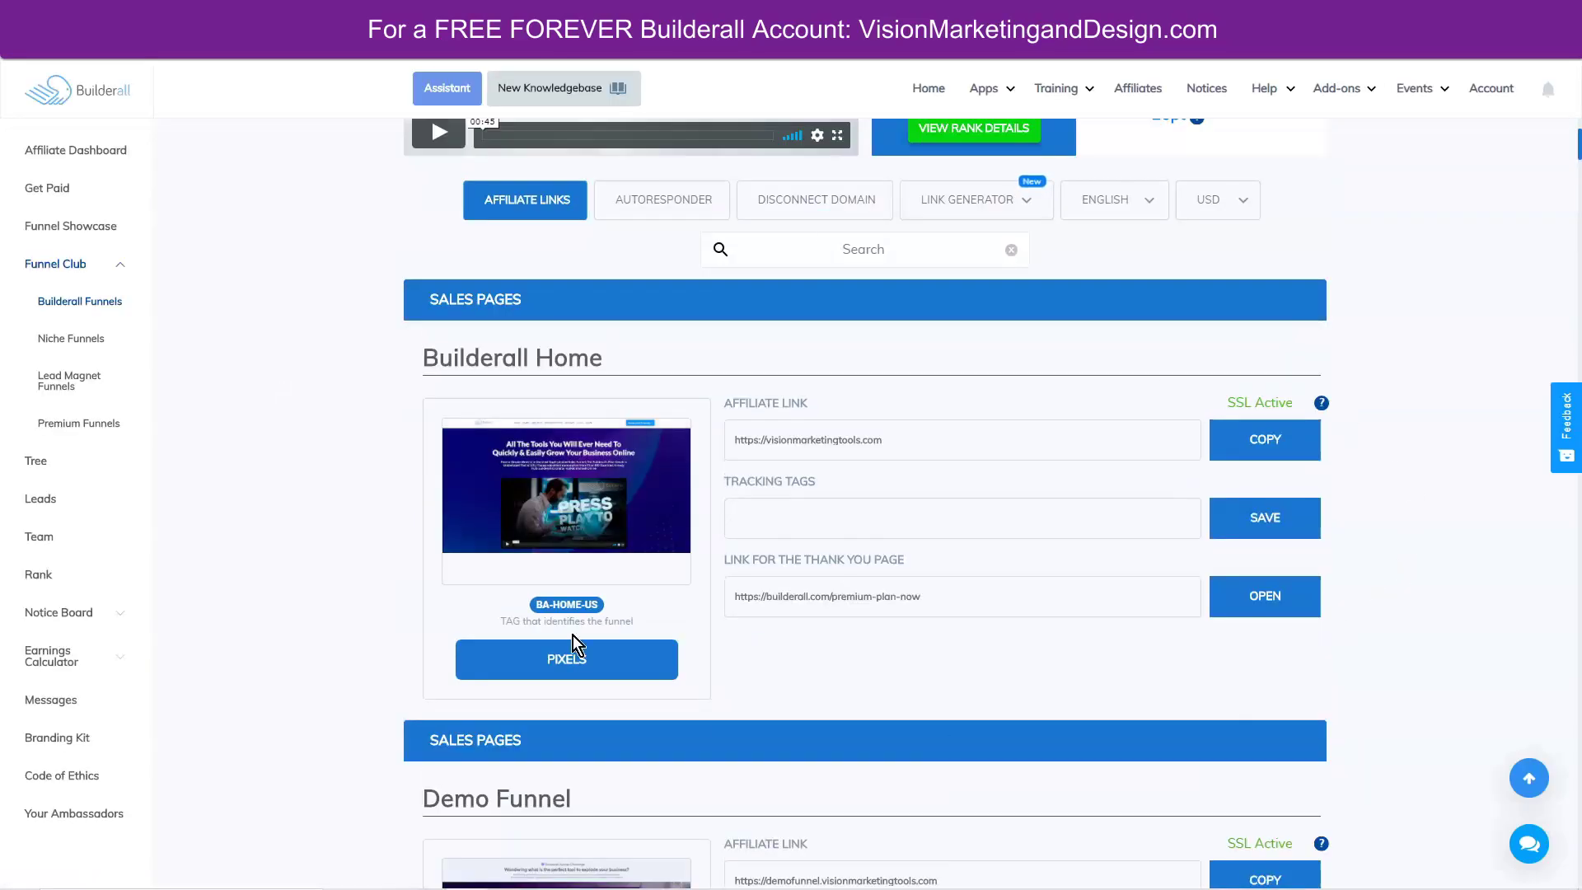
pyautogui.click(772, 247)
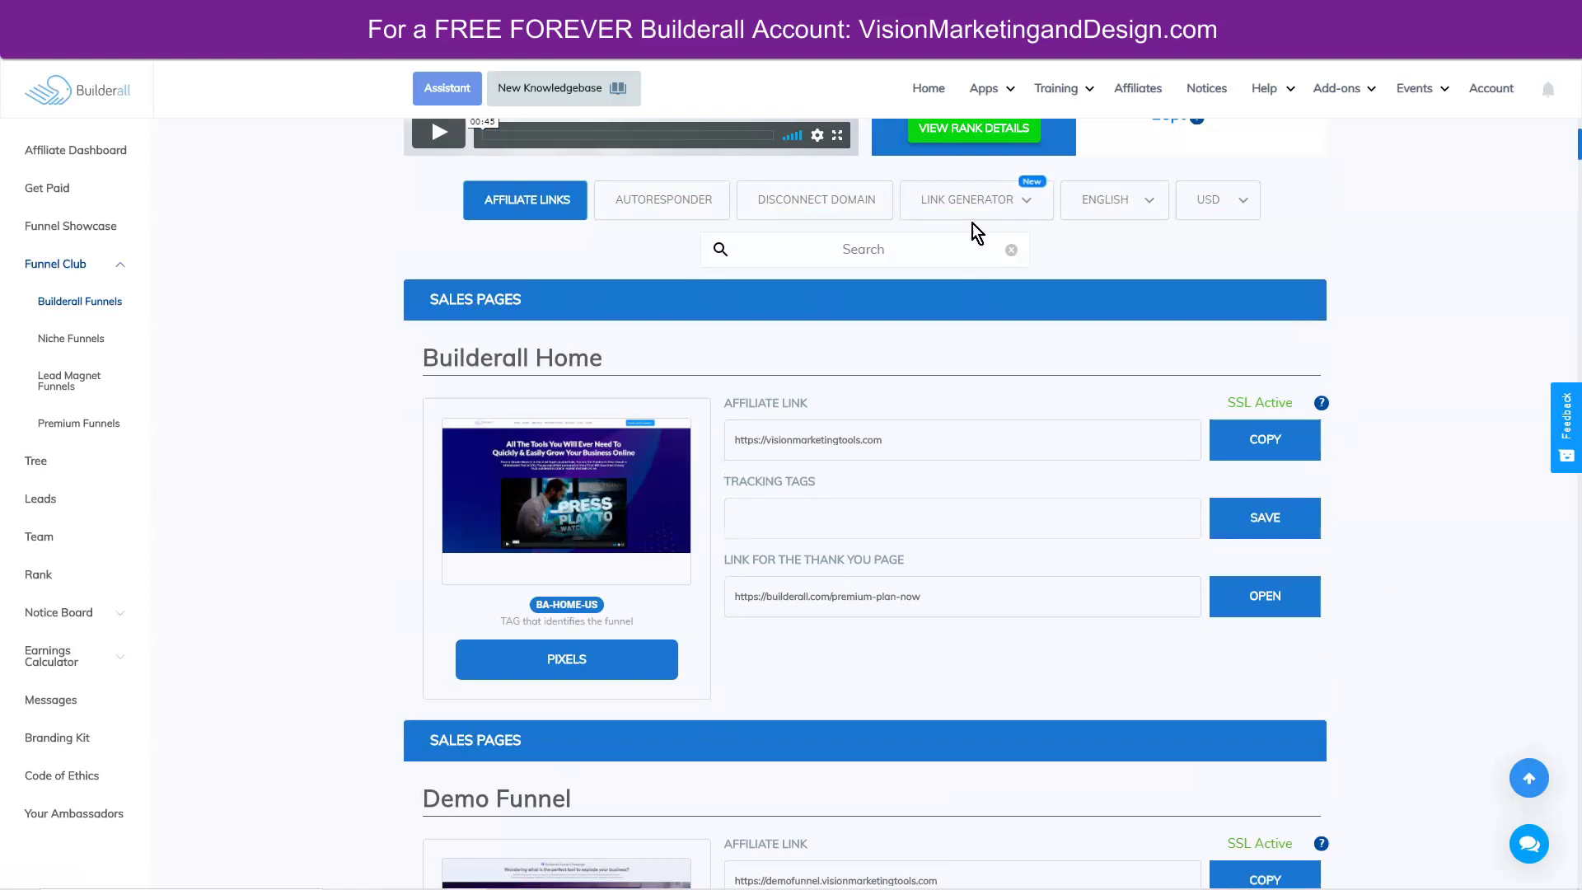
pyautogui.click(1020, 207)
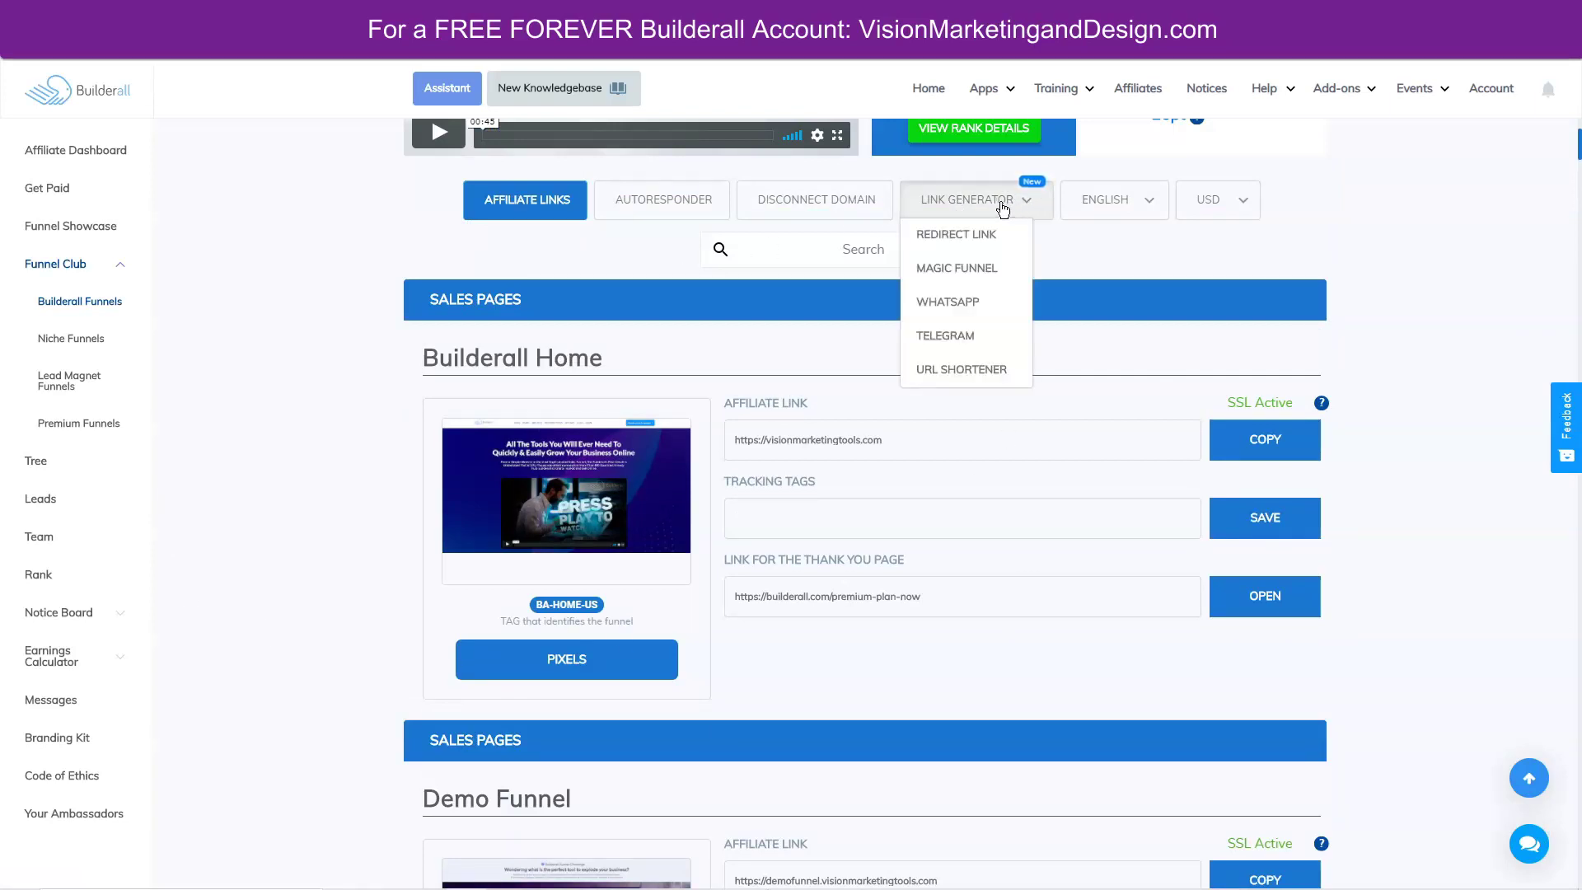
pyautogui.click(942, 305)
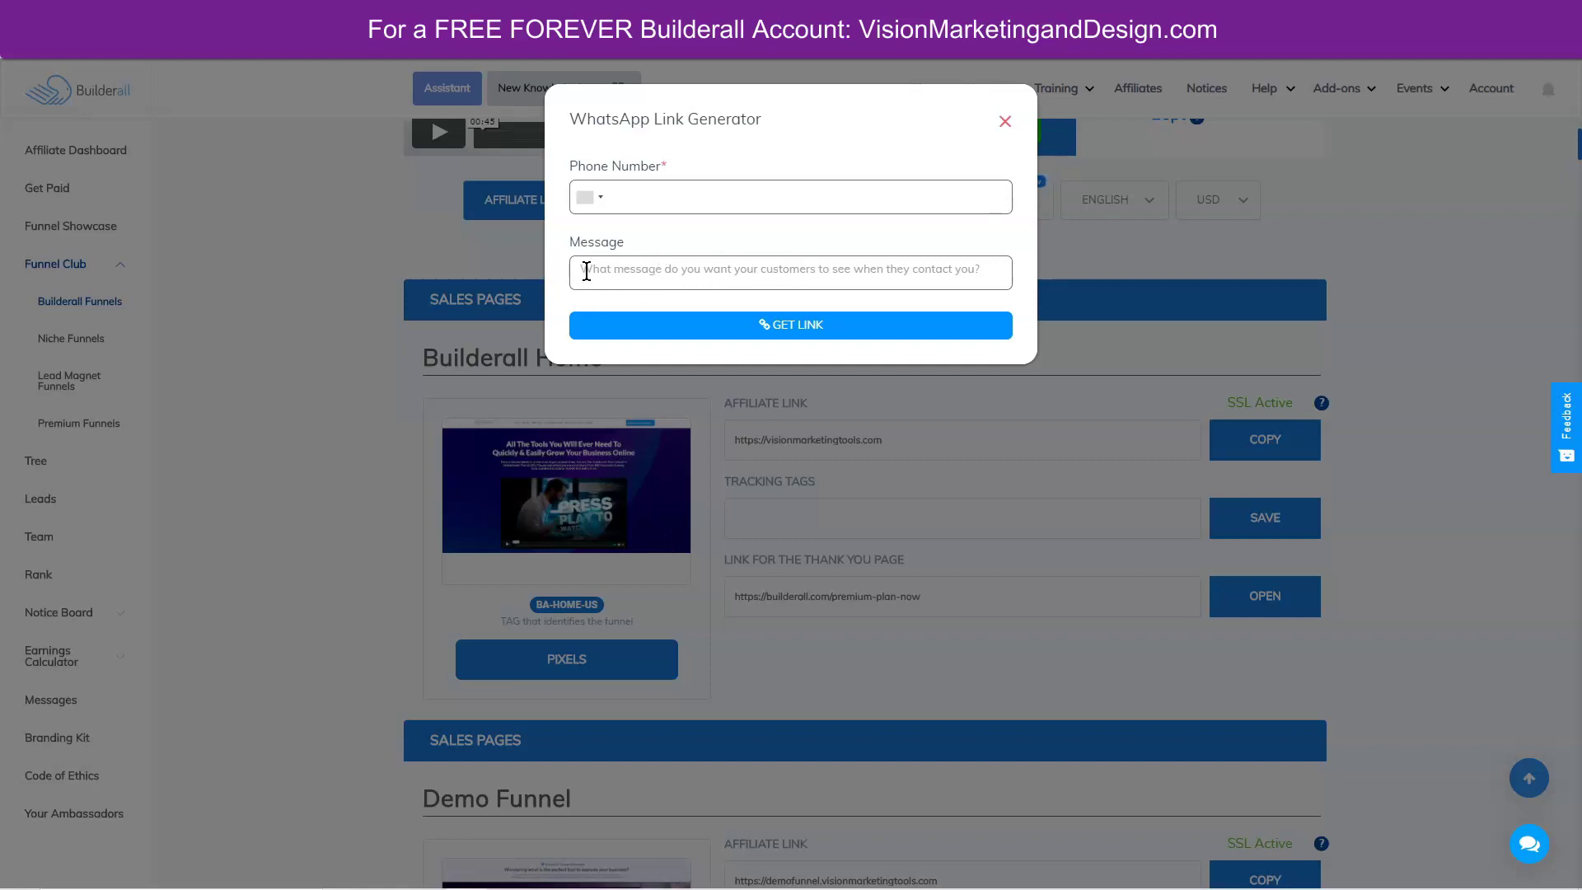
# Generate a WhatsApp link for a United States number with an 'I am interested' message, and copy it.
pyautogui.click(597, 200)
pyautogui.click(620, 226)
pyautogui.click(717, 272)
pyautogui.write('Hi! I am contacting you through Facebook messenger')
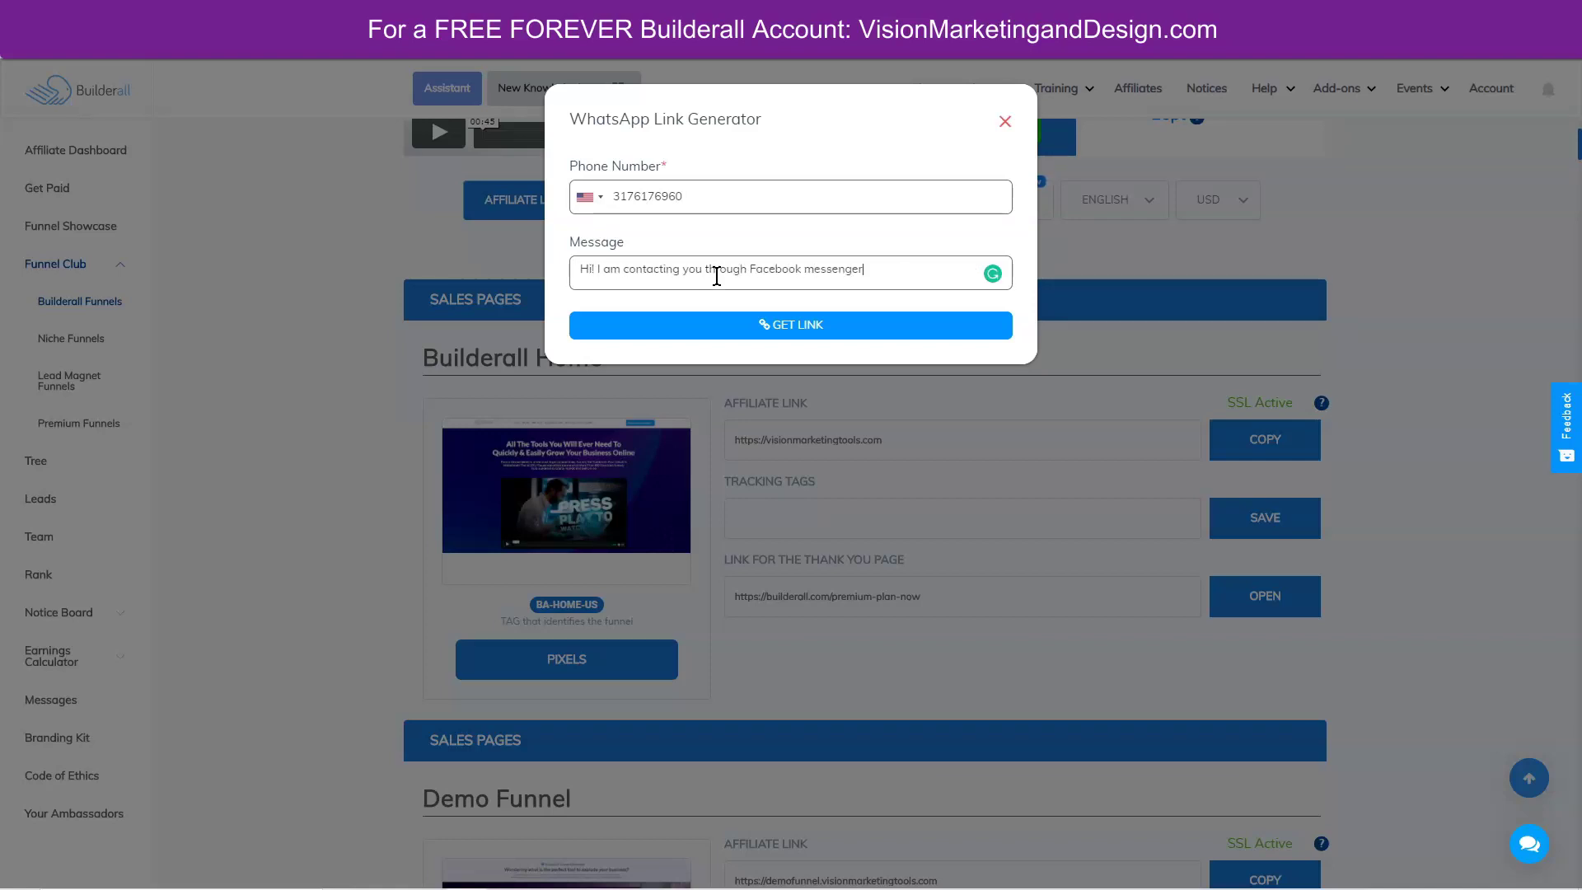
pyautogui.write(' and I am interested to get more info about your business.')
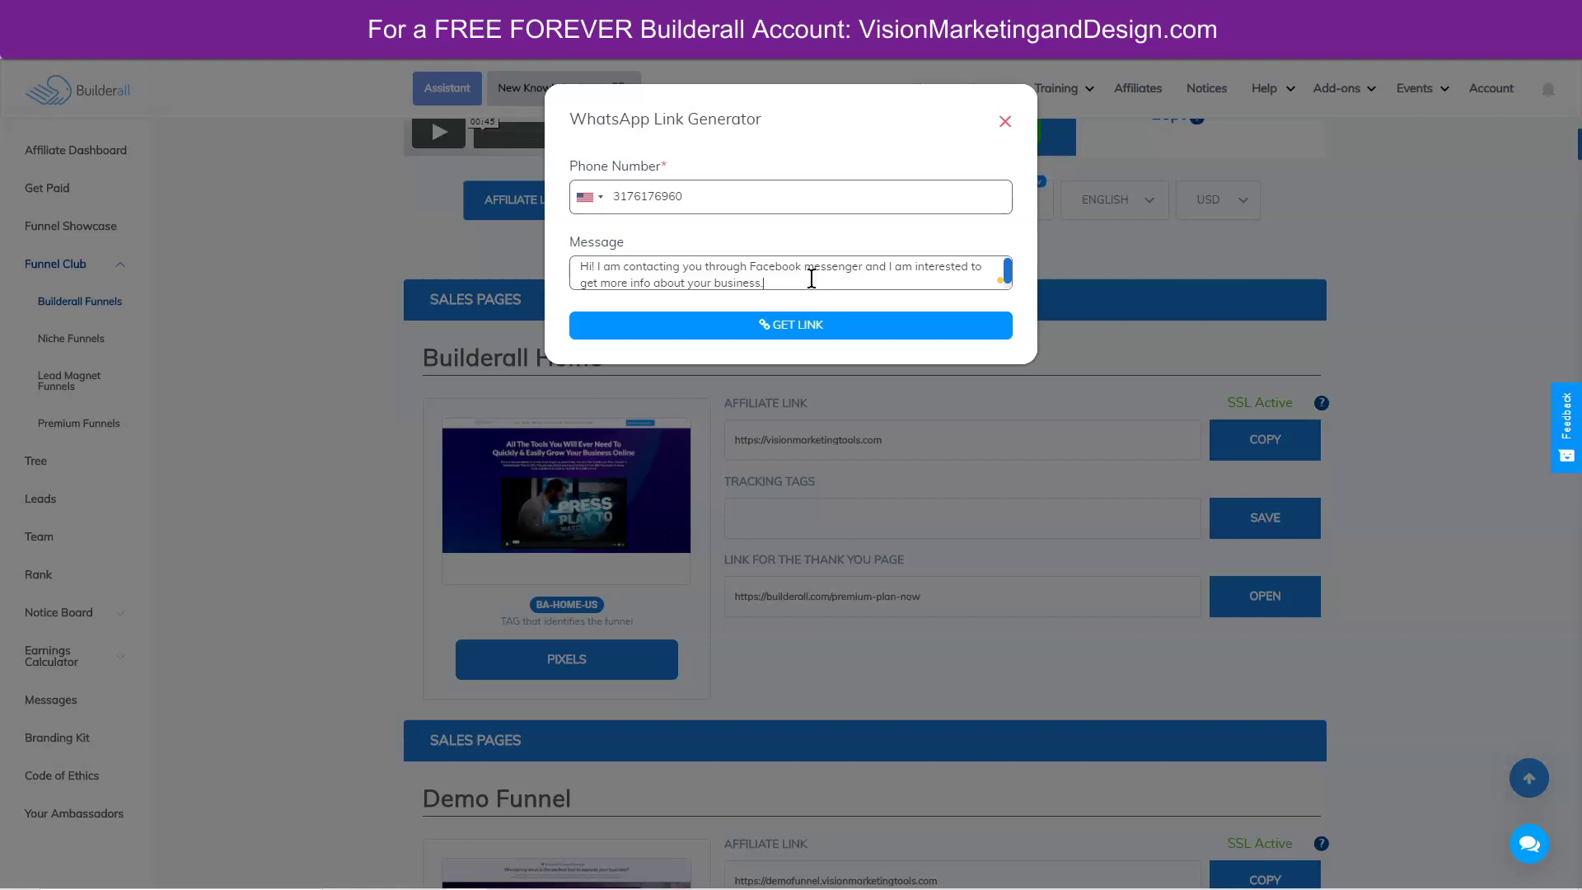
pyautogui.click(799, 327)
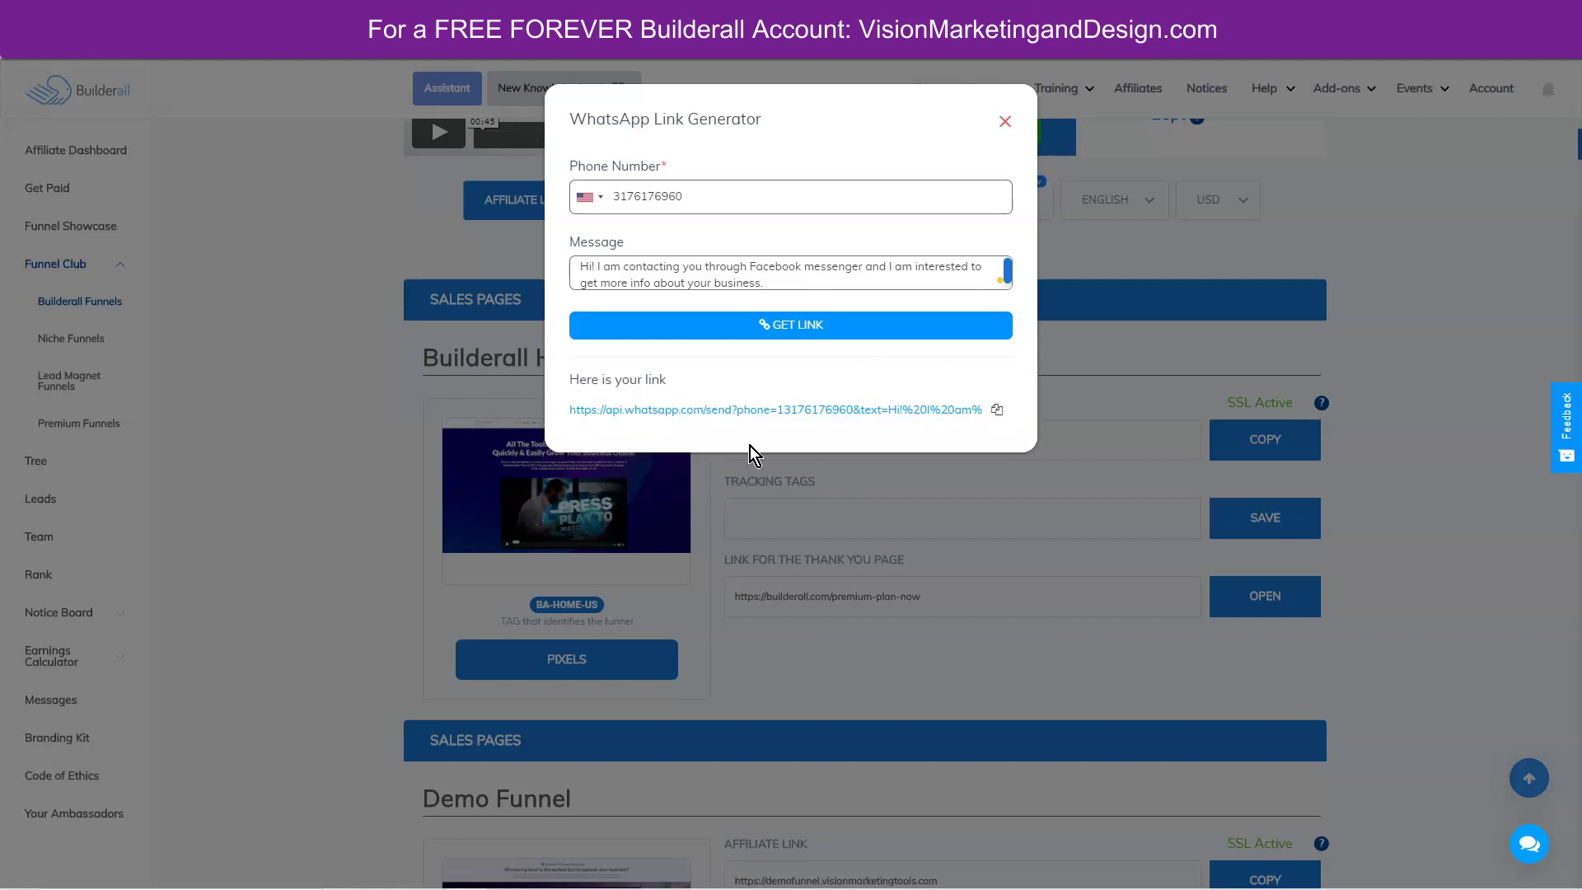
pyautogui.click(1000, 414)
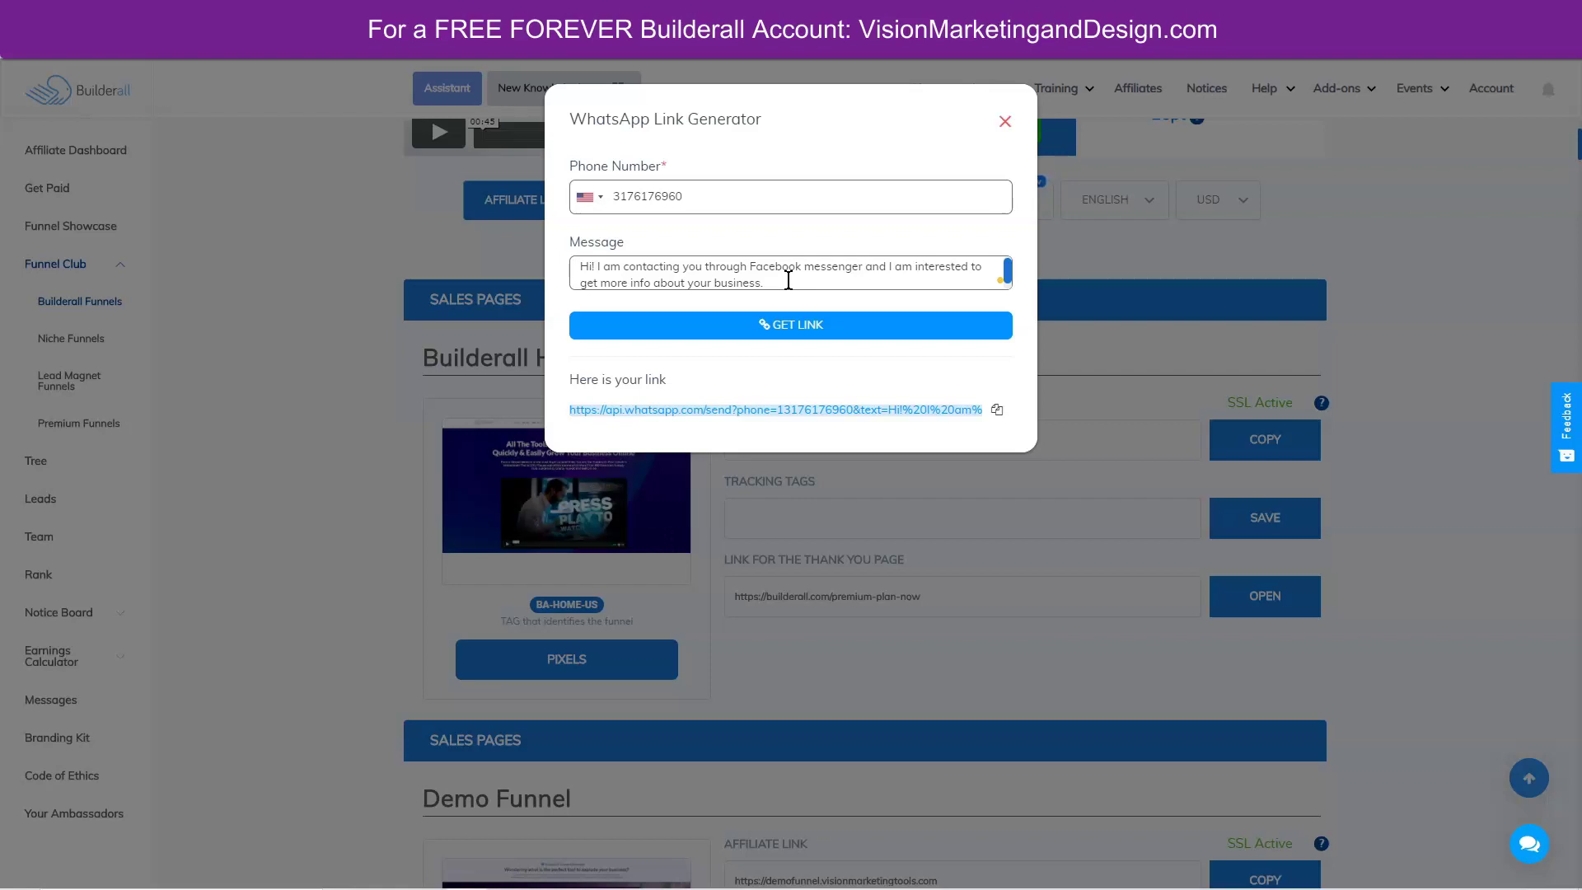
pyautogui.click(1007, 414)
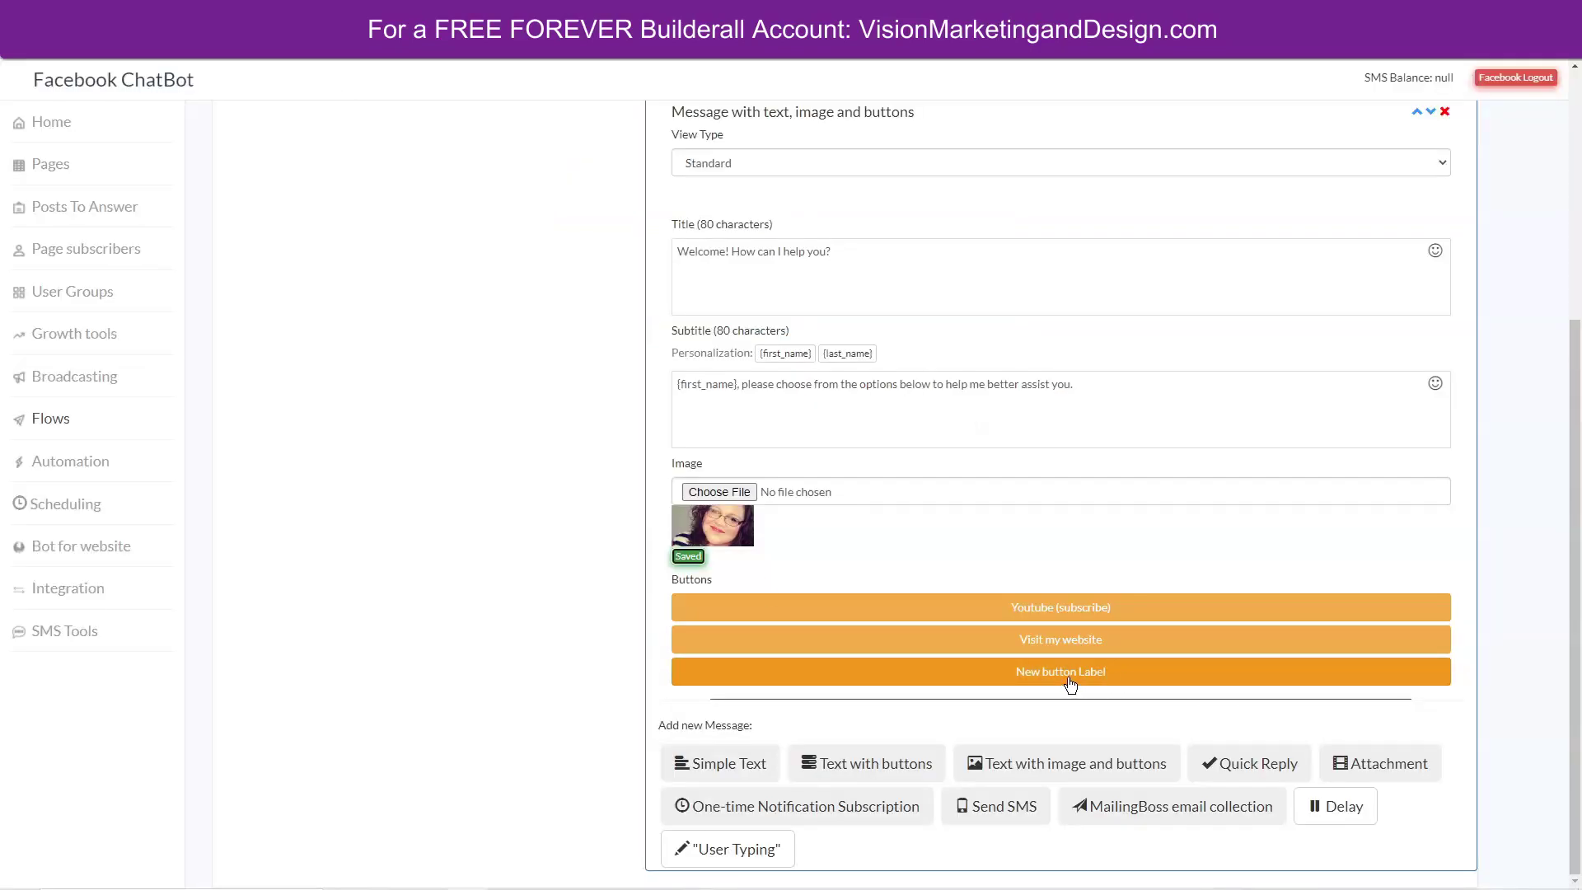
# Rename the third button's label from 'New button Label' to 'Whatsapp Me!'.
pyautogui.click(1069, 679)
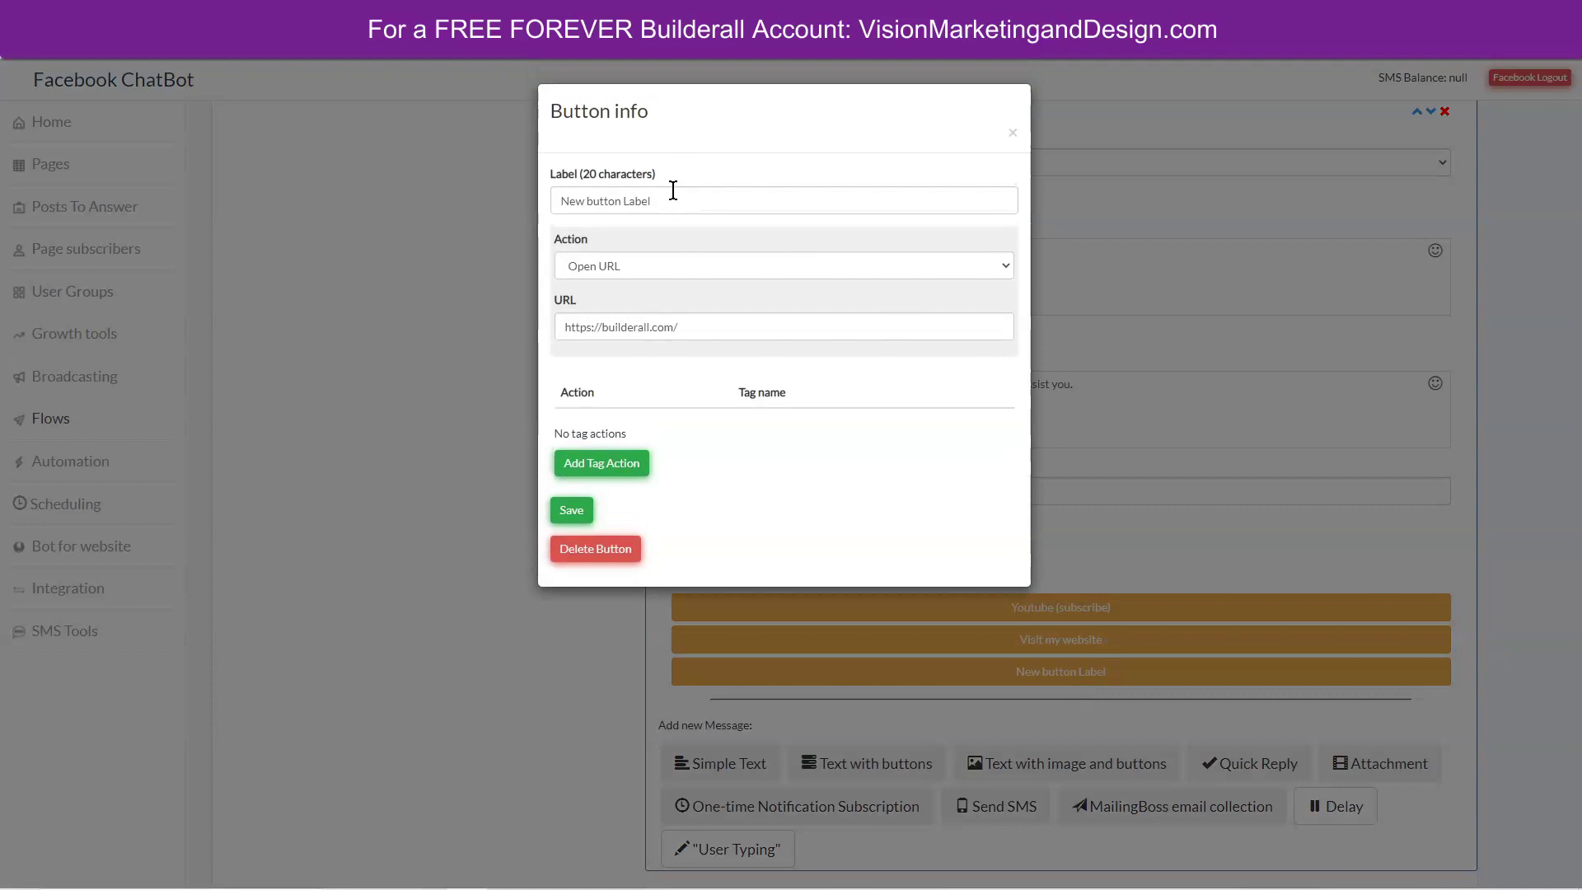
pyautogui.moveTo(673, 190); pyautogui.dragTo(551, 190)
pyautogui.write('Contact us on Whatsa')
pyautogui.hotkey('ctrl', 'a')
pyautogui.write('Whatsapp Me!')
# Keep the Open URL action and replace the placeholder URL with the copied WhatsApp link.
pyautogui.click(610, 264)
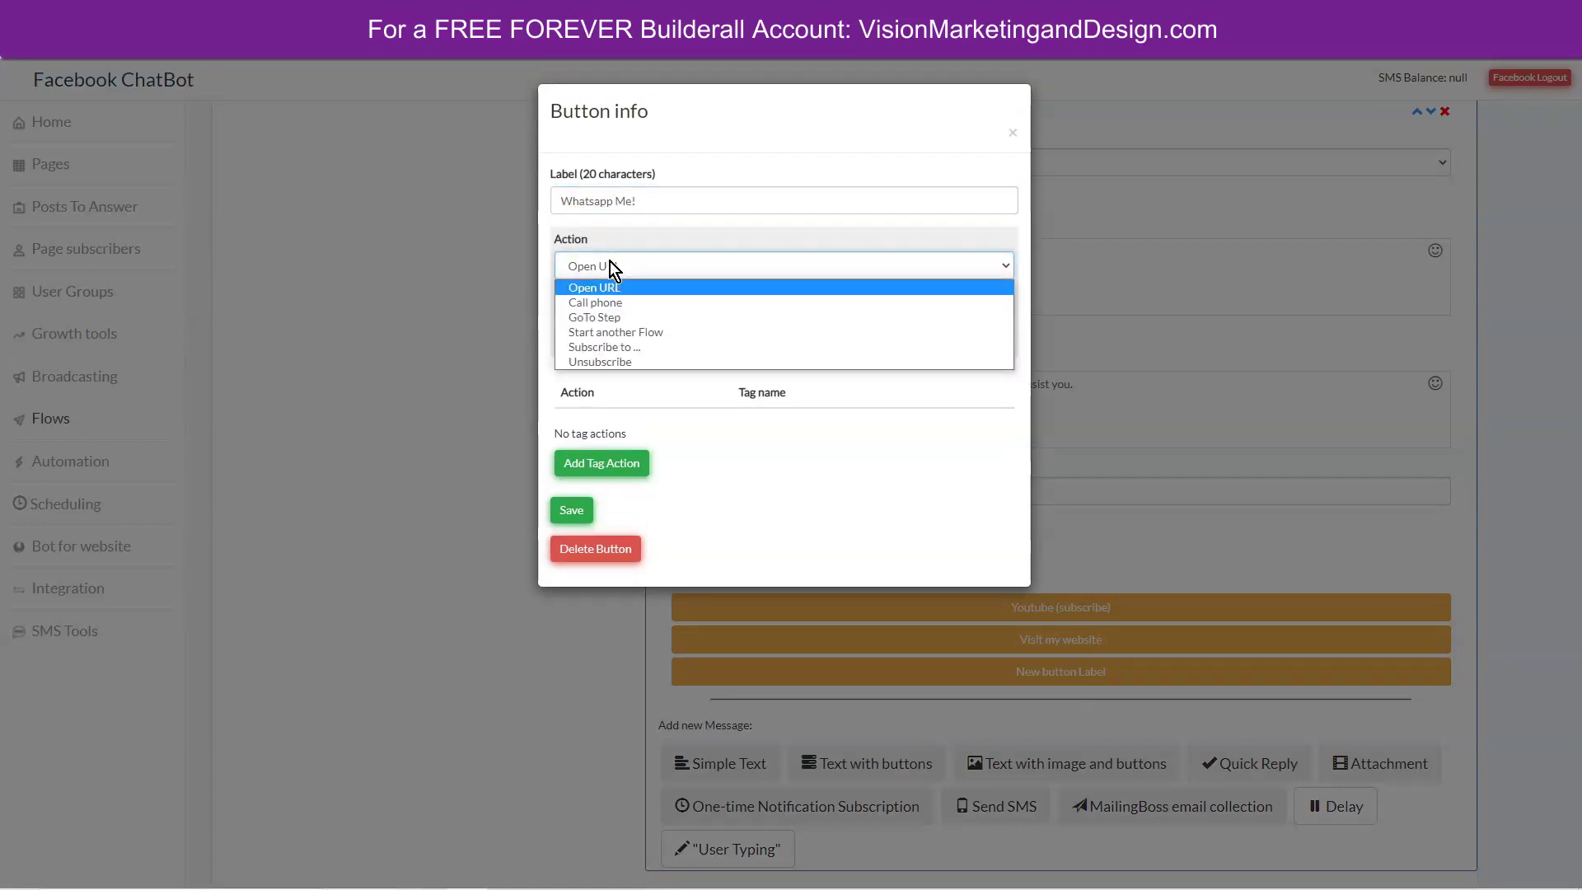
pyautogui.click(666, 229)
pyautogui.moveTo(682, 329); pyautogui.dragTo(561, 313)
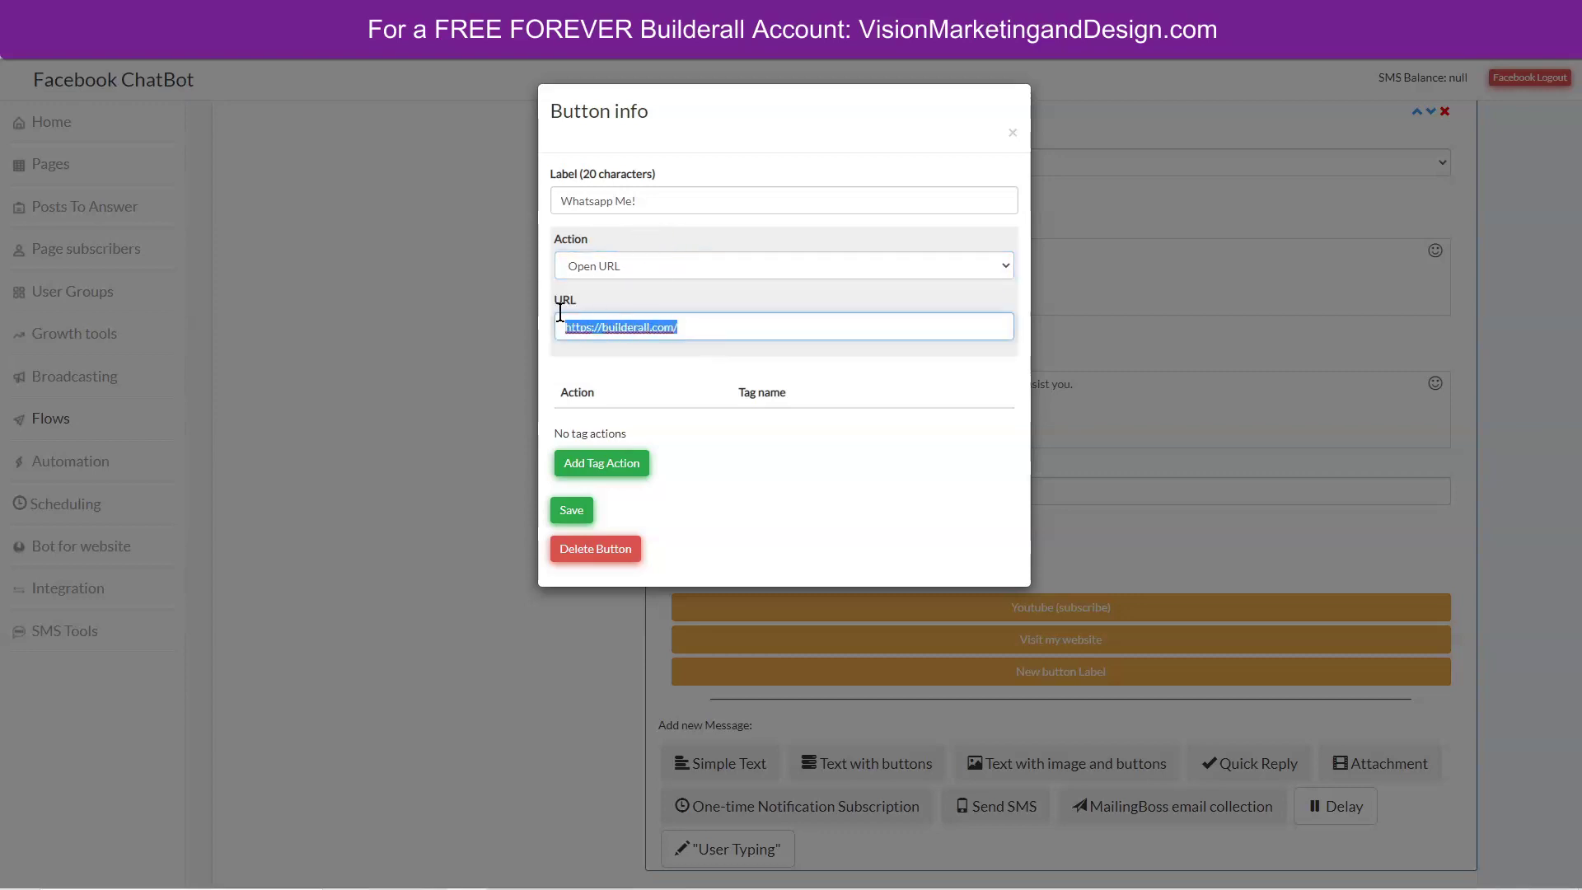
pyautogui.hotkey('ctrl', 'v')
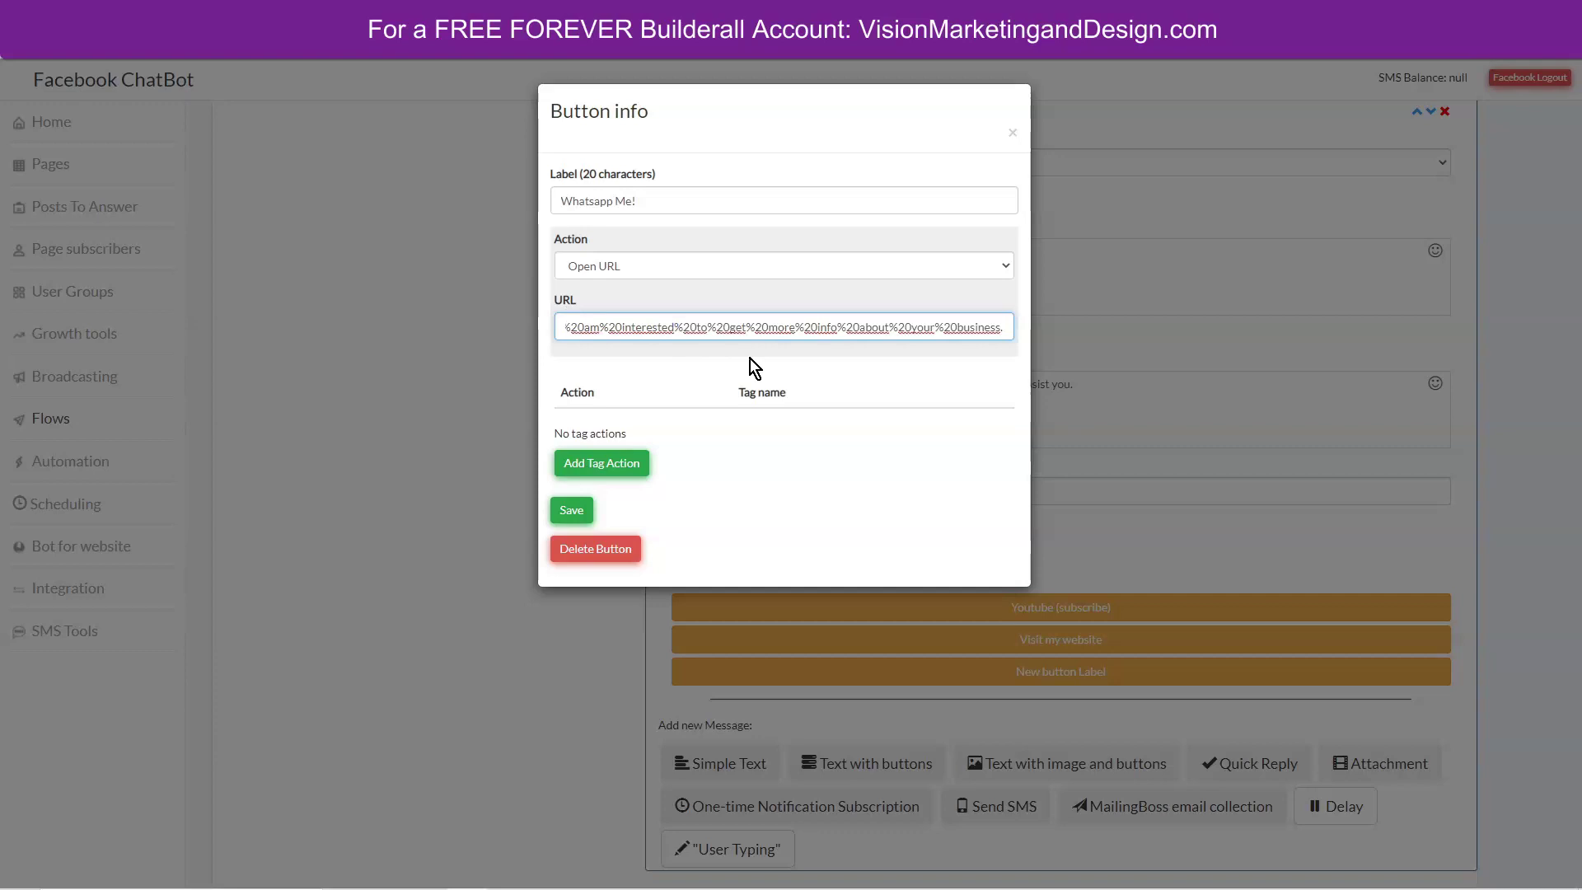
pyautogui.click(625, 462)
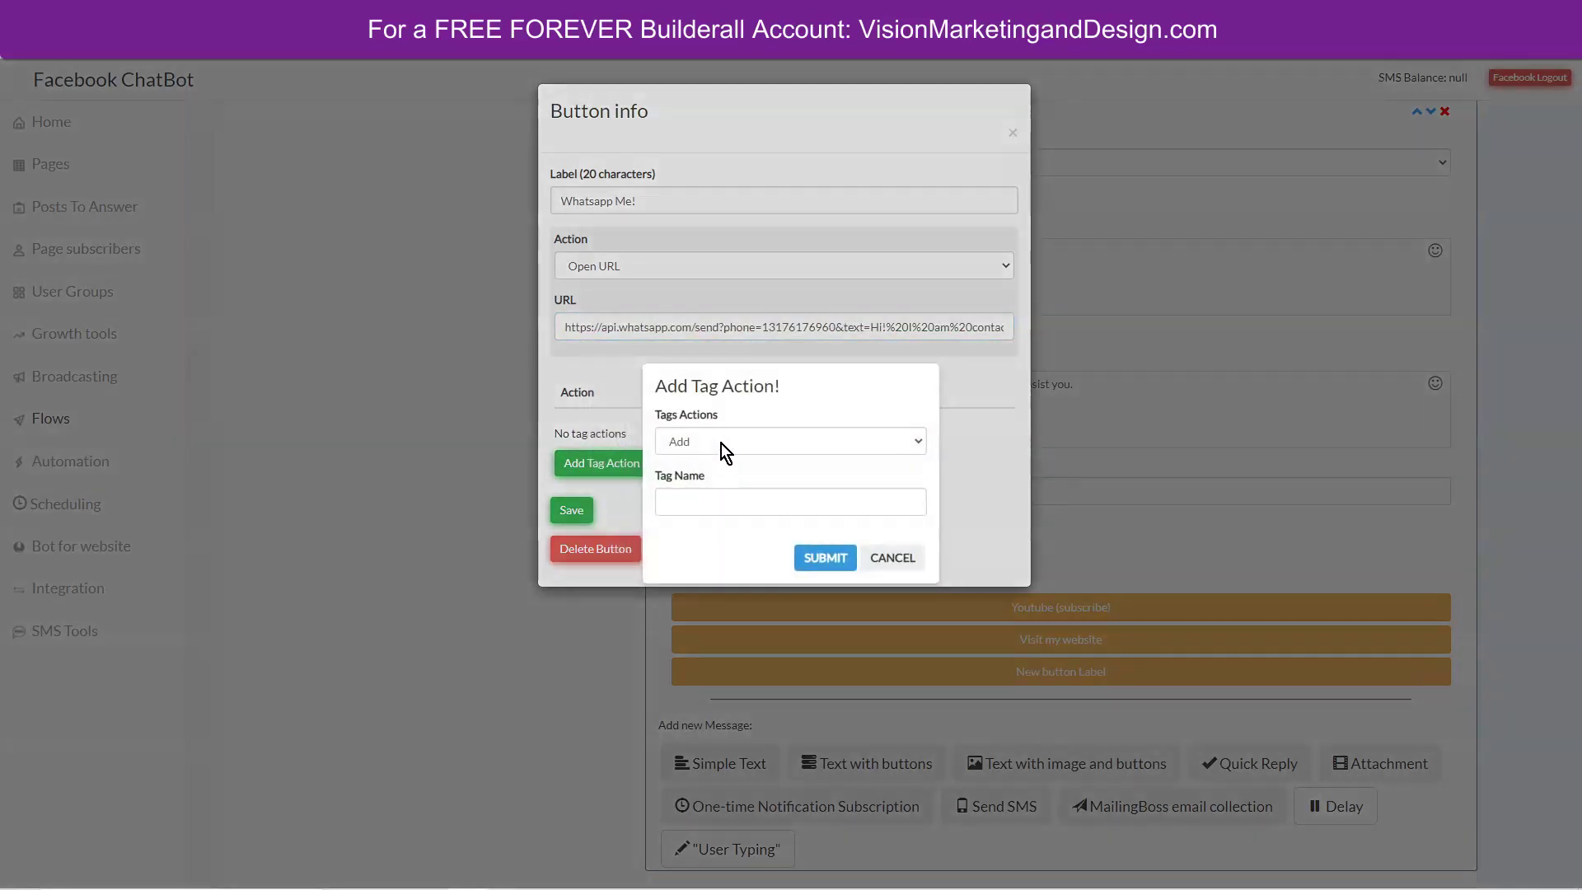
# Add a whatsapp tag action (typed 'whatasp') and save the Whatsapp Me! button.
pyautogui.click(709, 494)
pyautogui.write('whataspp')
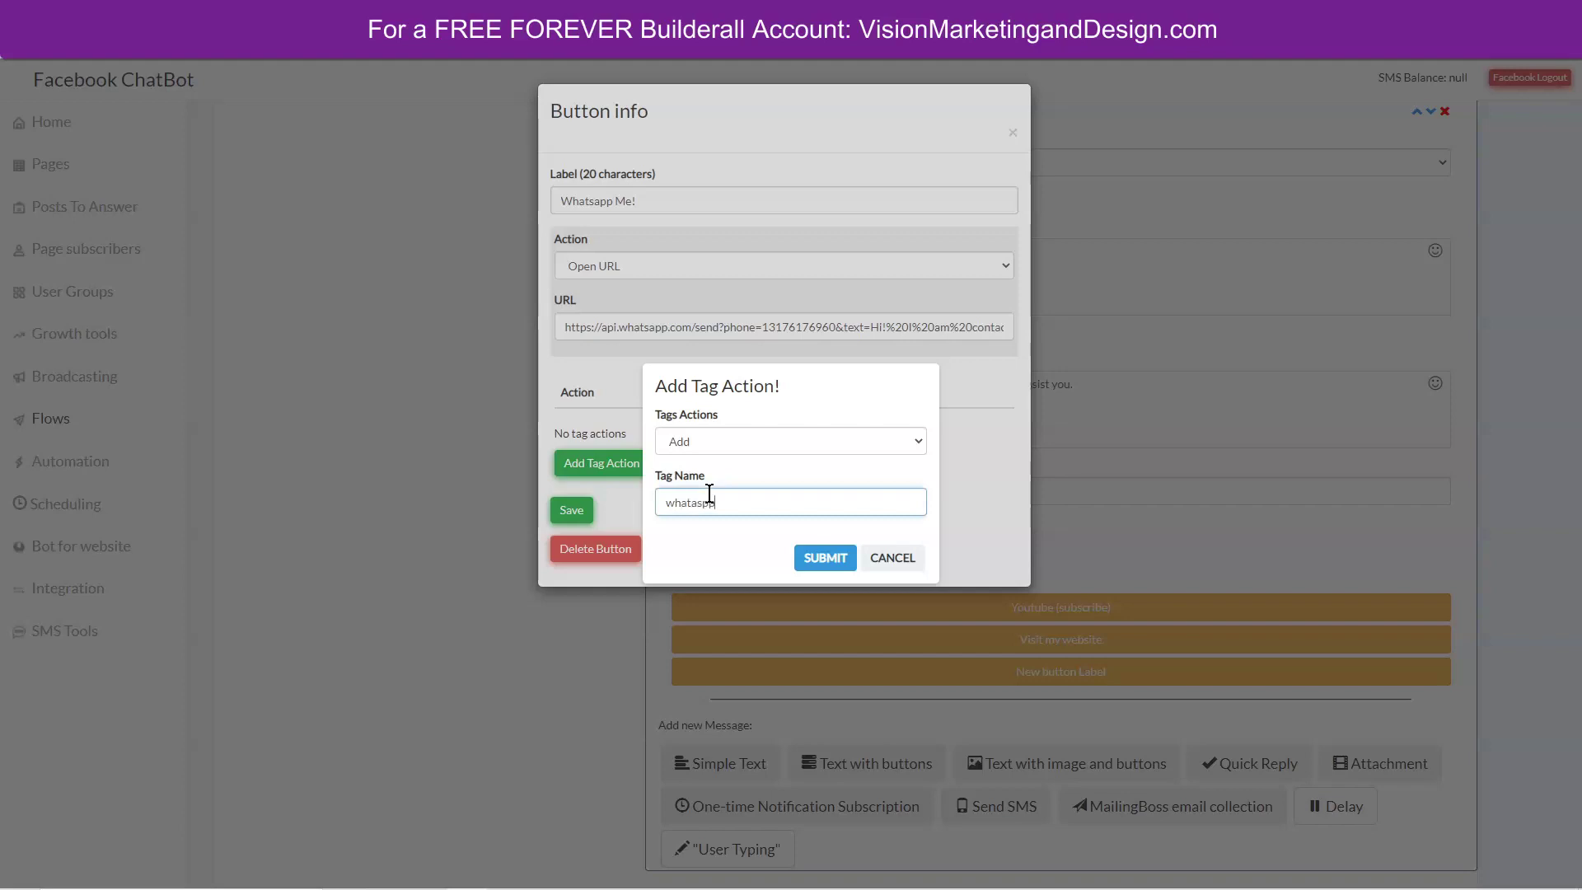
pyautogui.click(825, 558)
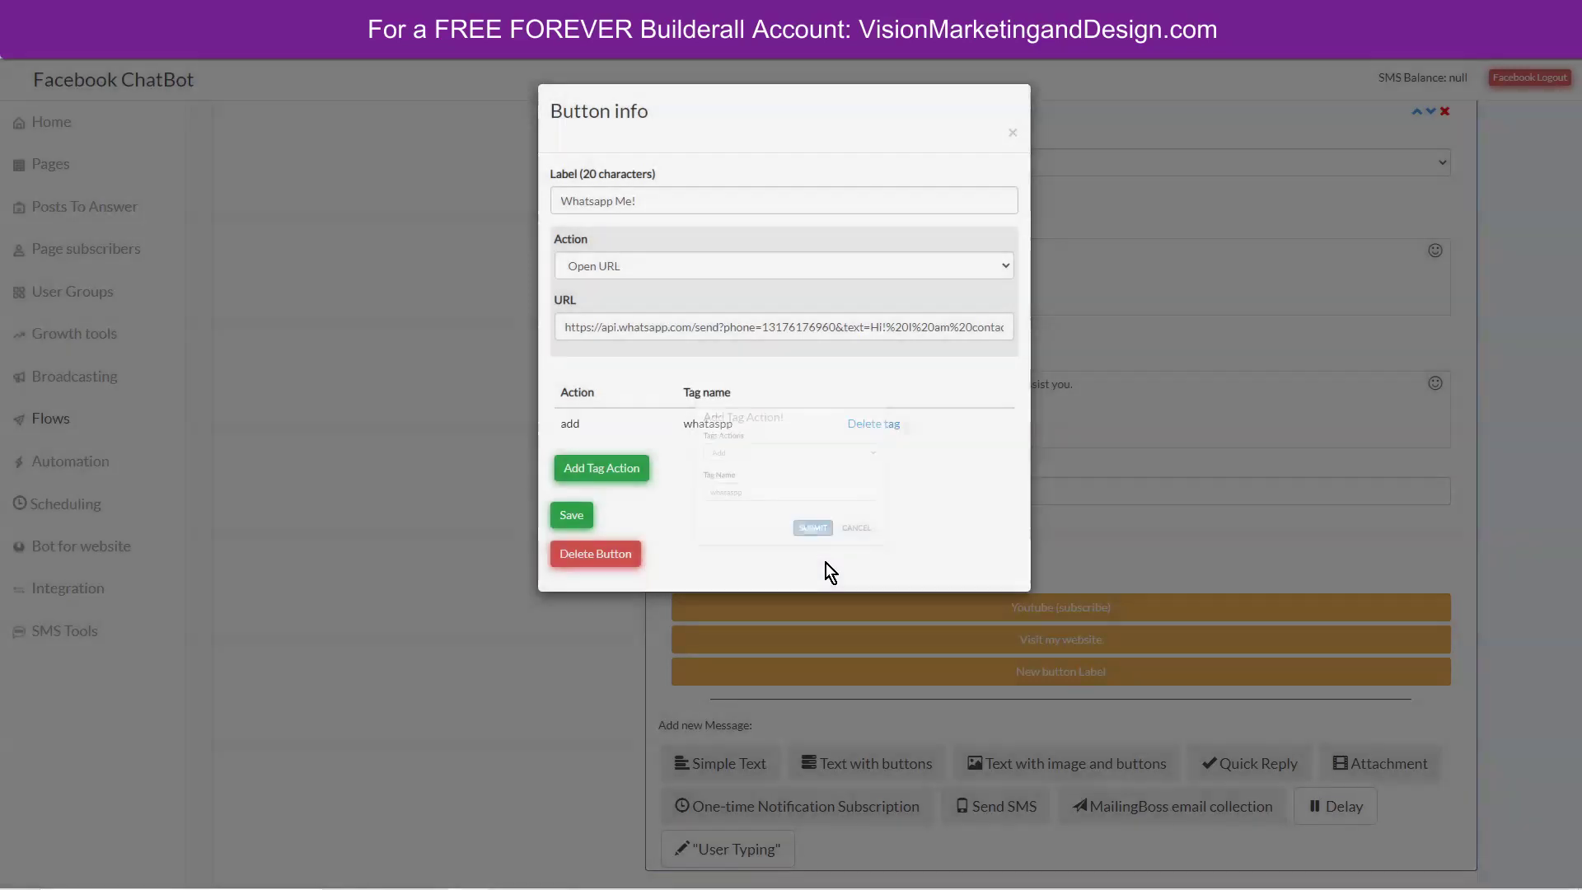
pyautogui.click(571, 511)
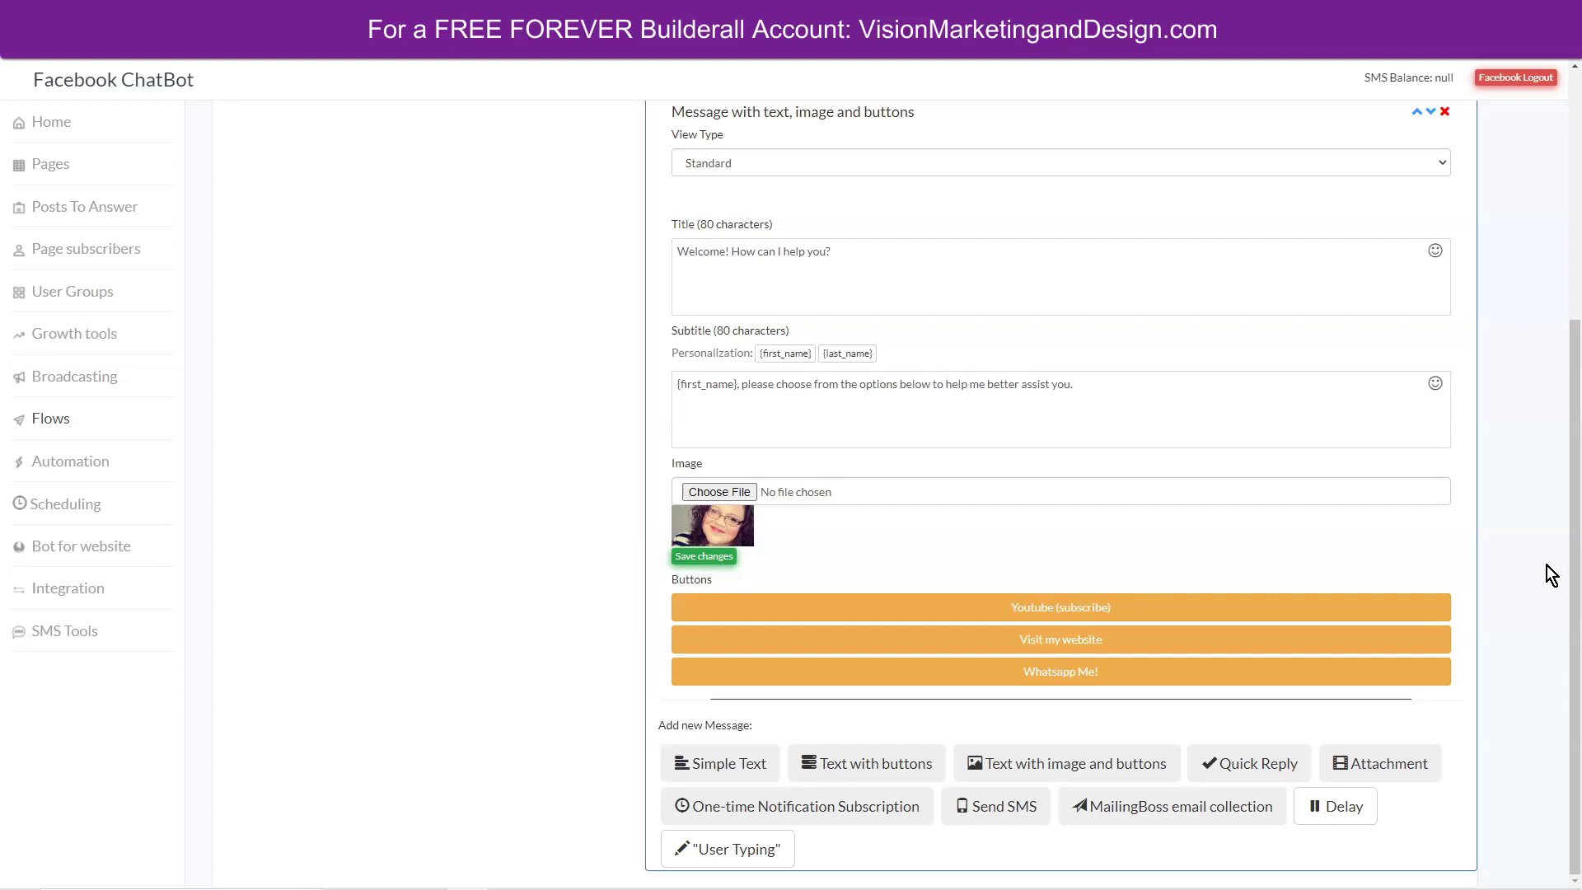
# Save the welcome card and scroll to review its image and three buttons.
pyautogui.click(711, 557)
pyautogui.scroll(2, 501, 575)
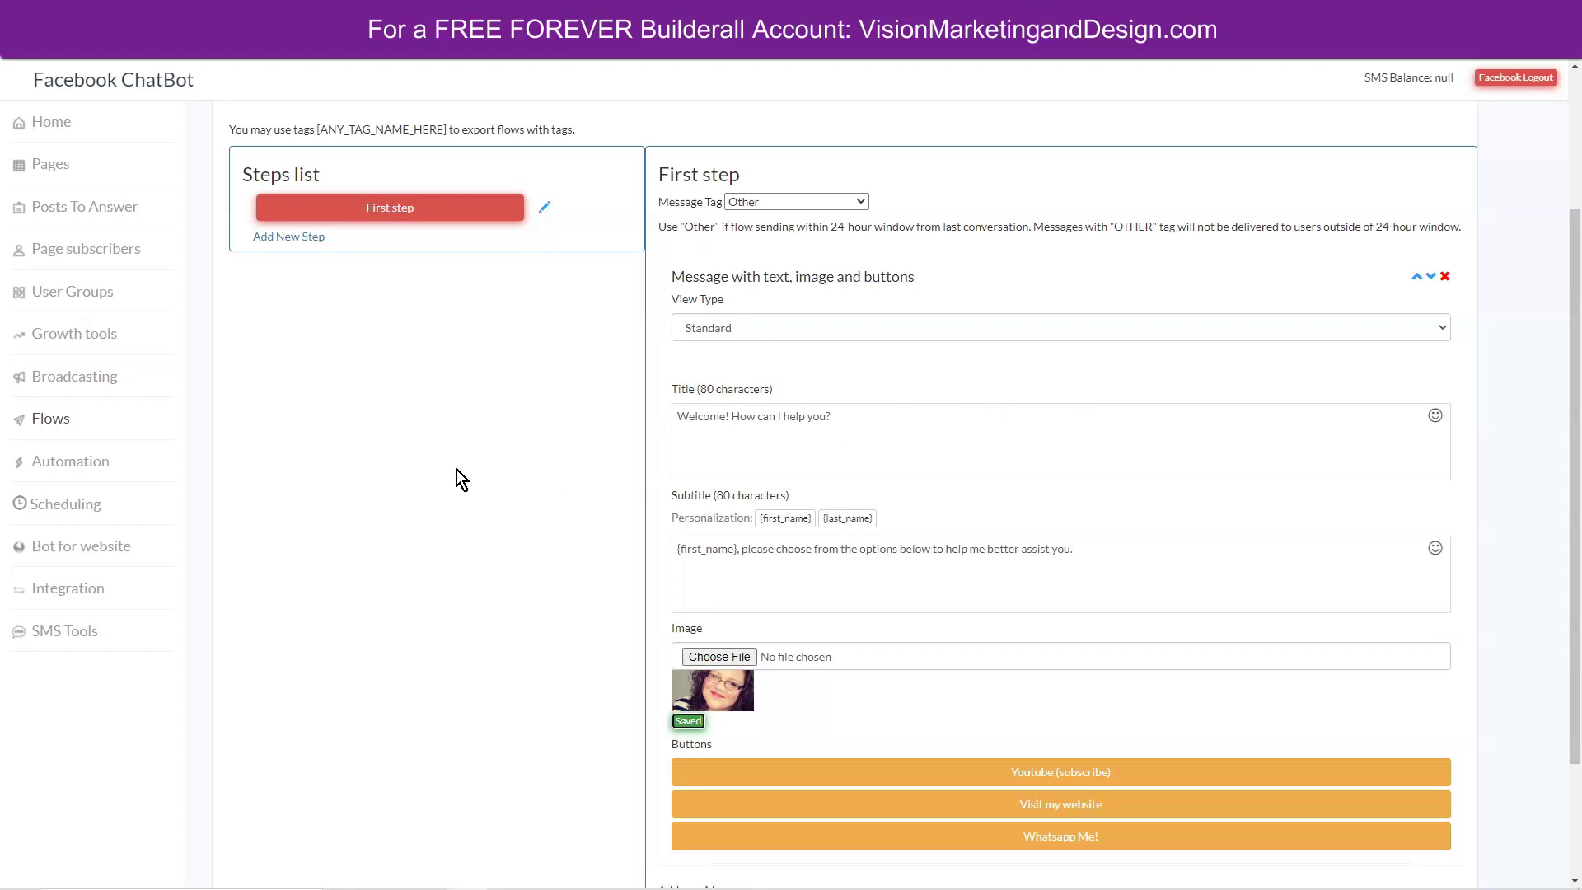
pyautogui.scroll(-2, 456, 470)
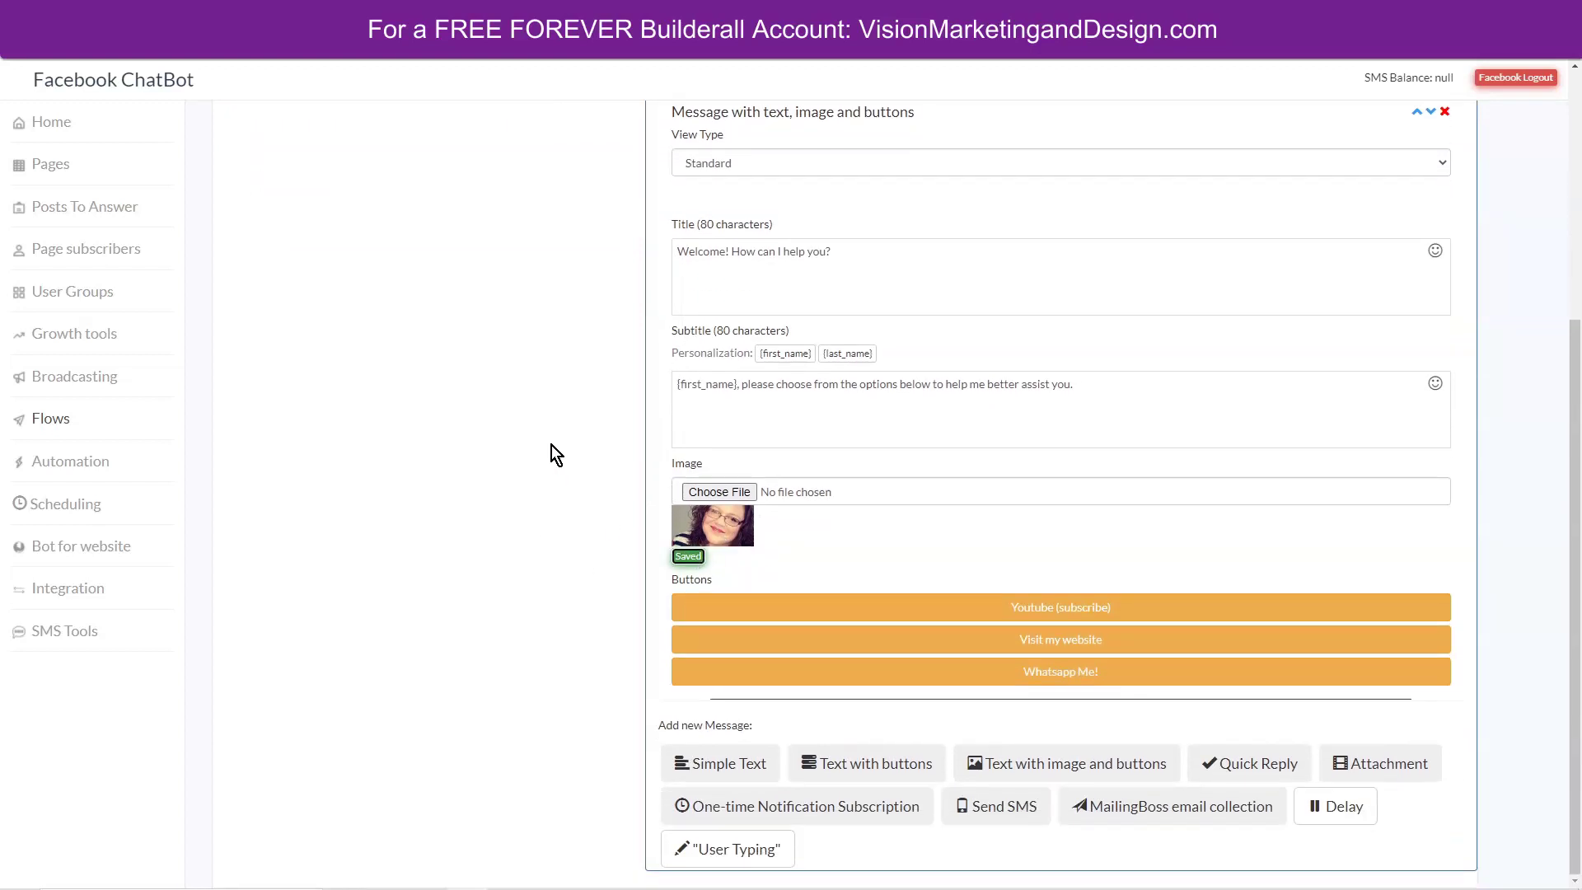
pyautogui.scroll(1, 552, 445)
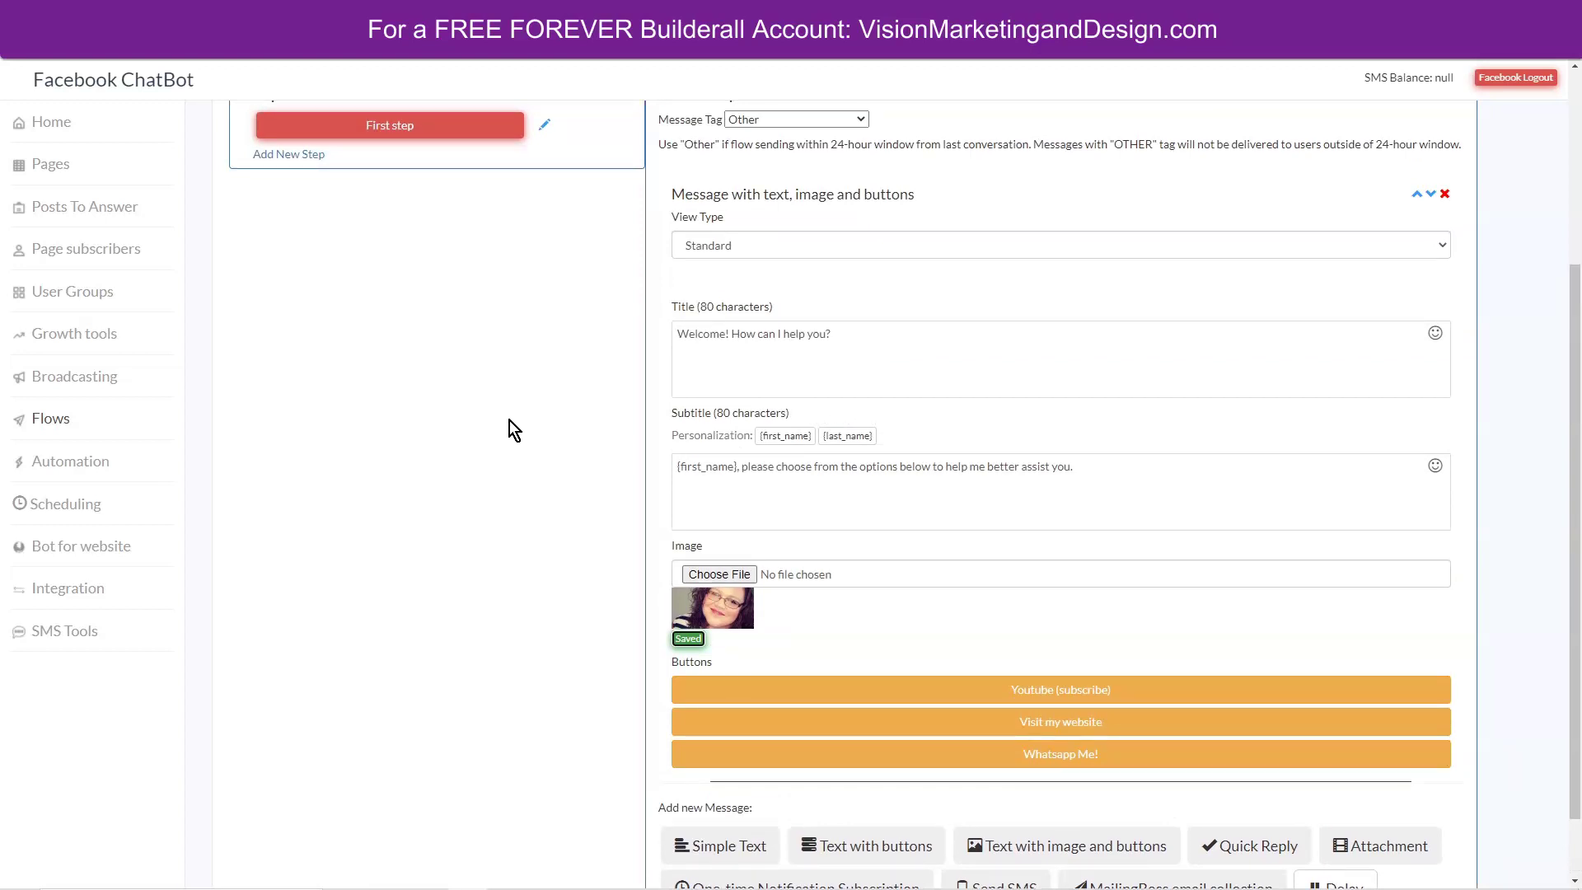
# Open Automation and select the Facebook page to automate.
pyautogui.click(66, 464)
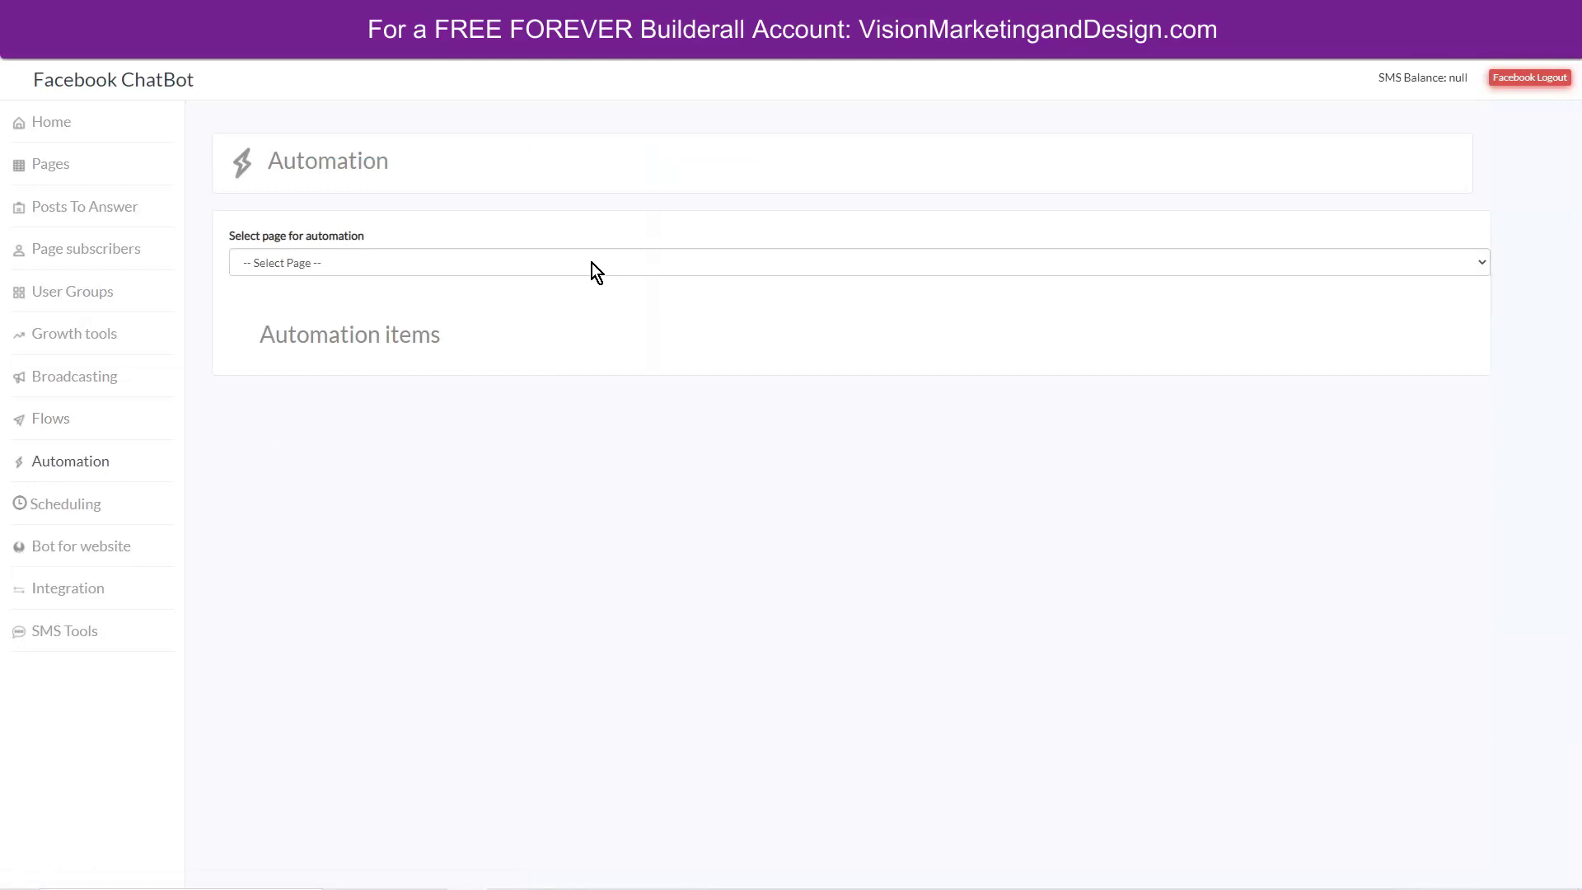
pyautogui.click(592, 264)
pyautogui.click(429, 344)
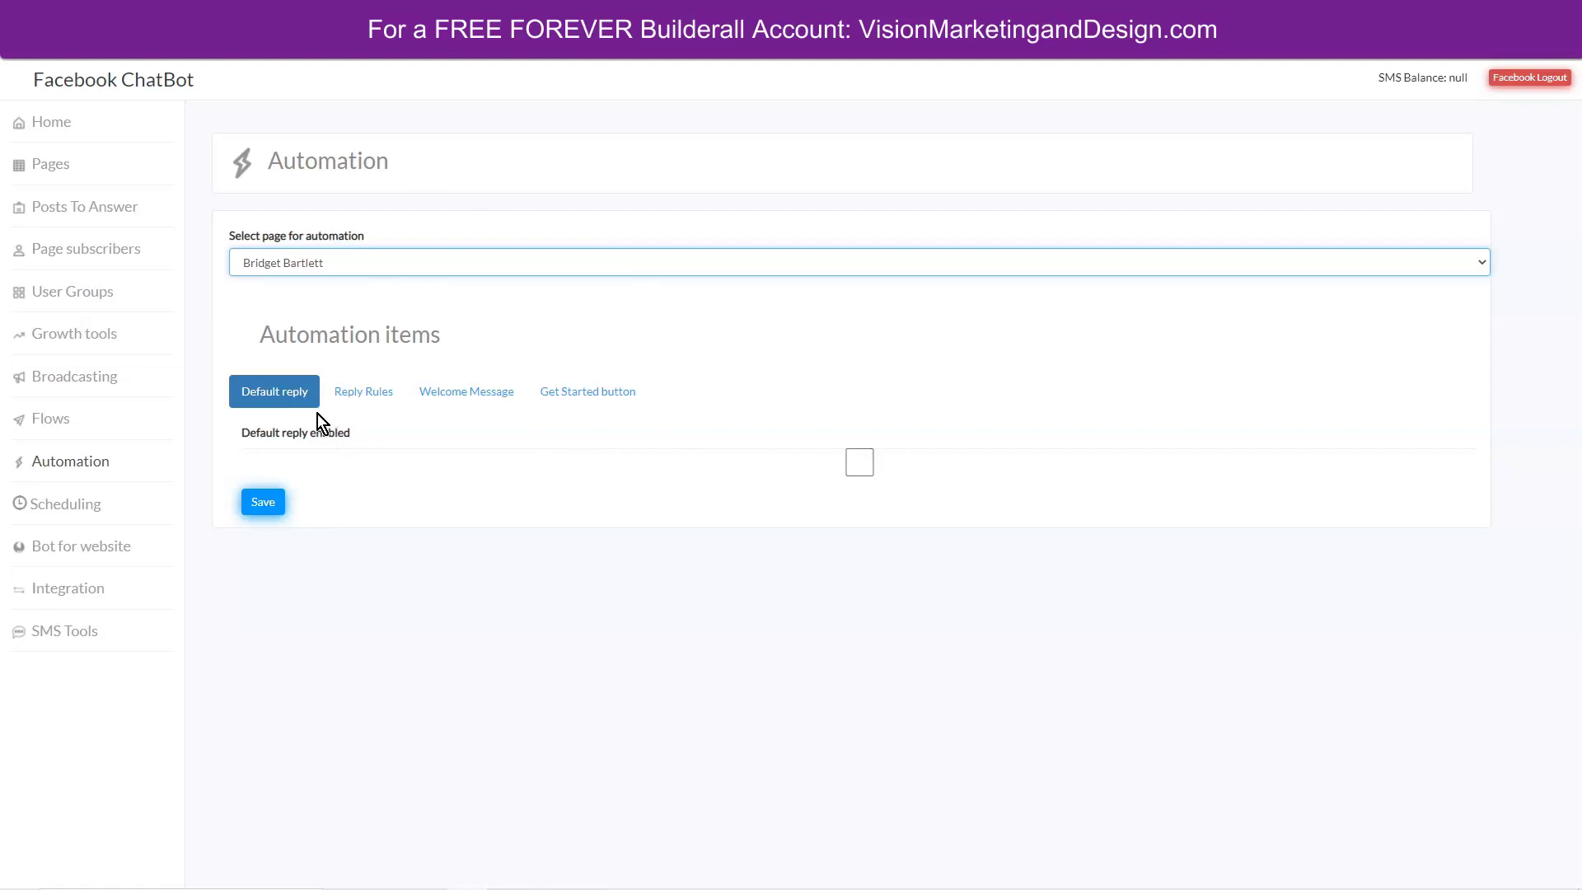
# Start a new reply rule of type Consist, then dismiss the rule form.
pyautogui.click(280, 393)
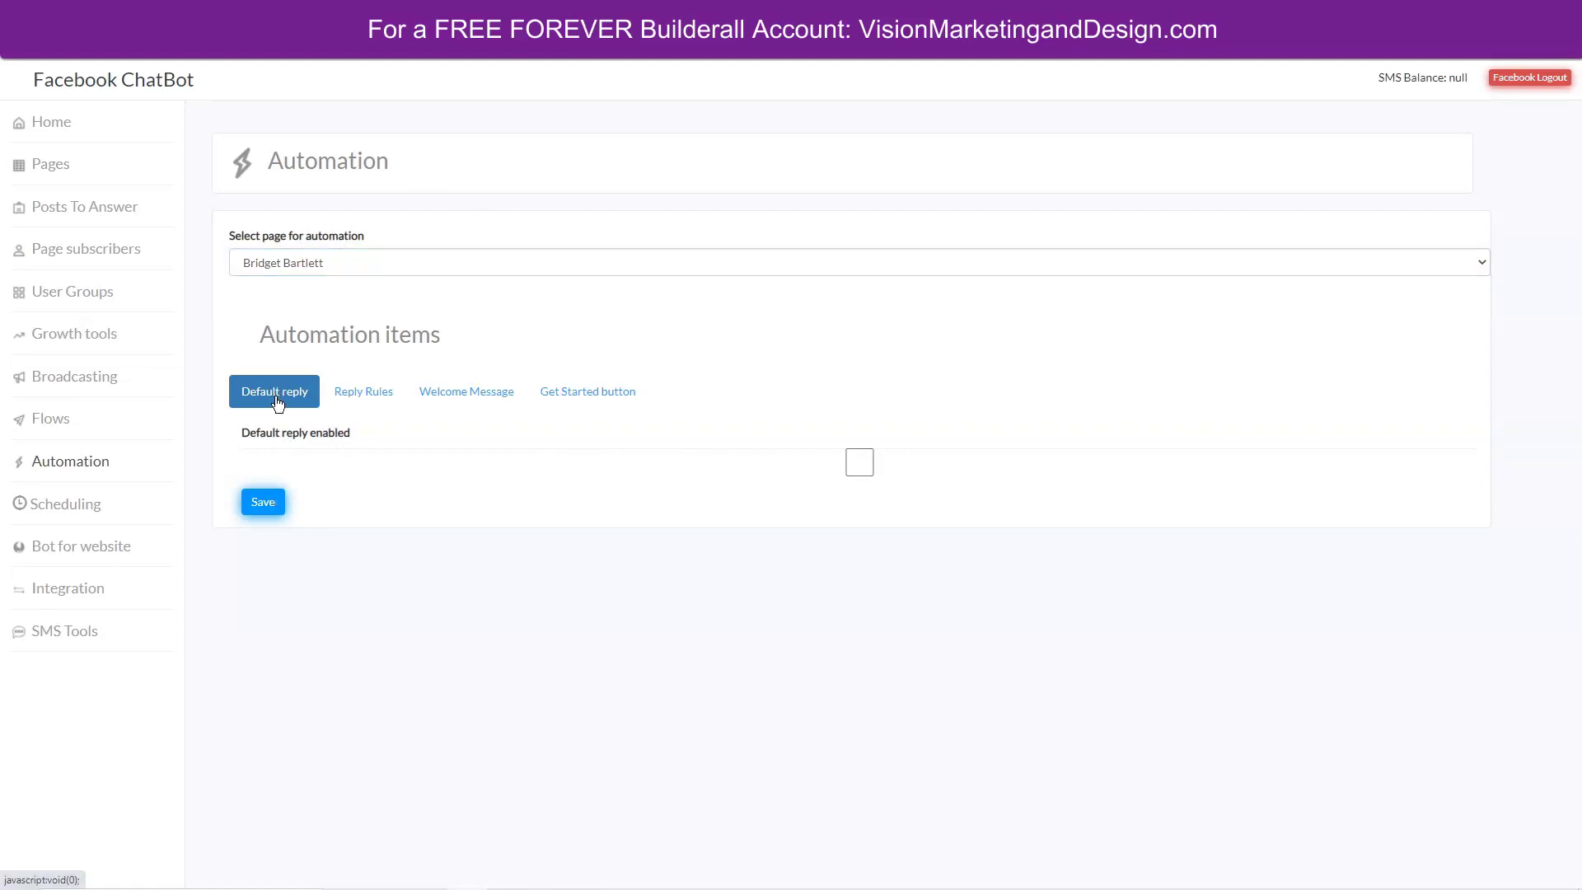
pyautogui.click(360, 397)
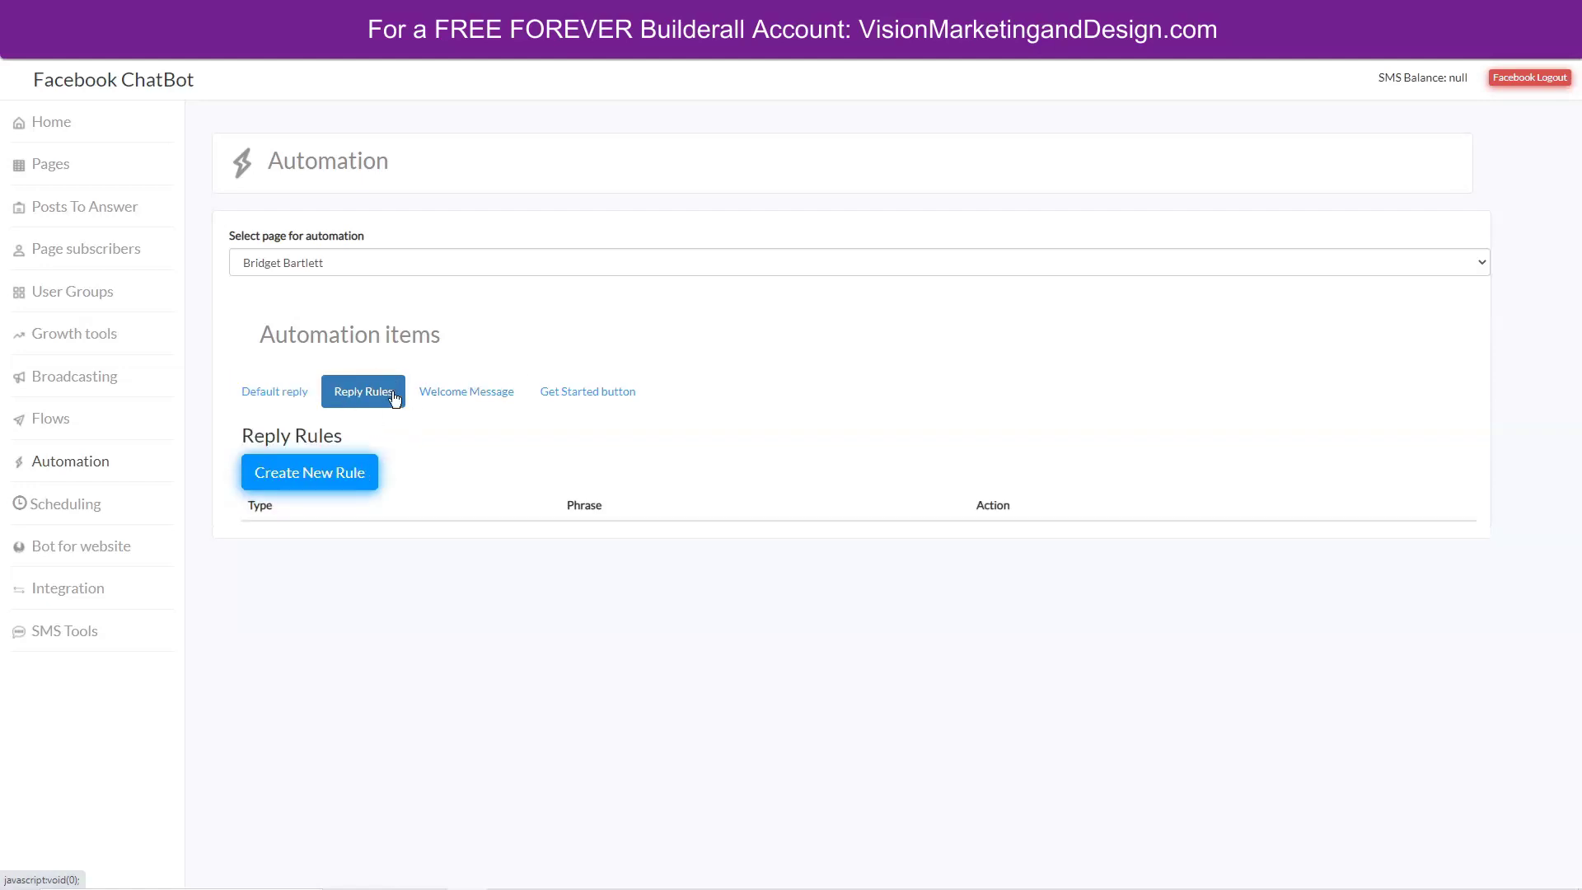
pyautogui.click(311, 474)
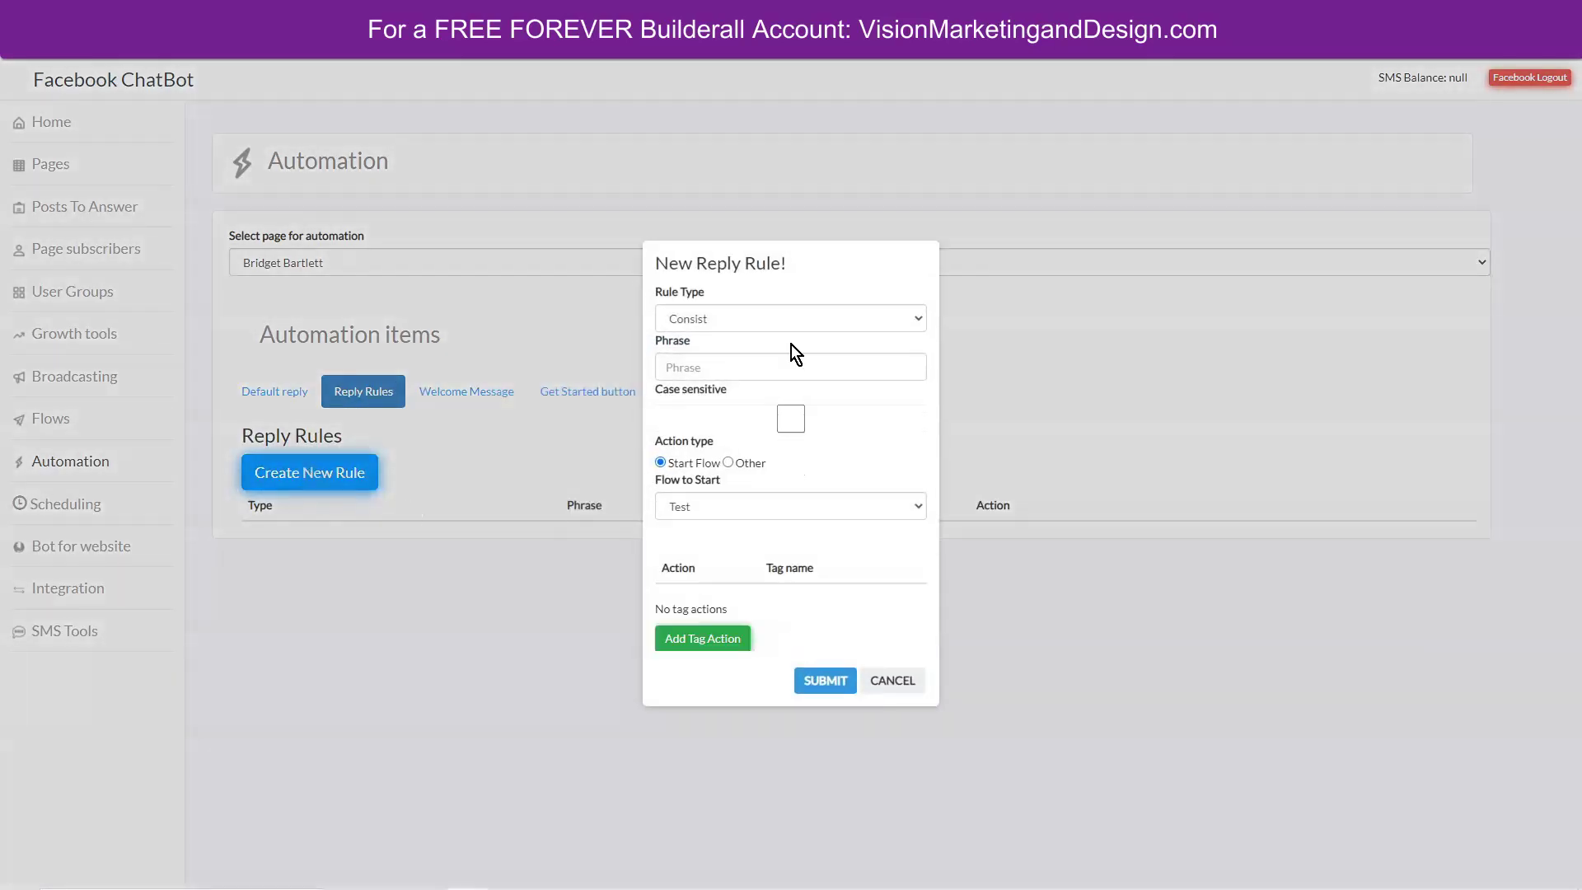
pyautogui.click(721, 311)
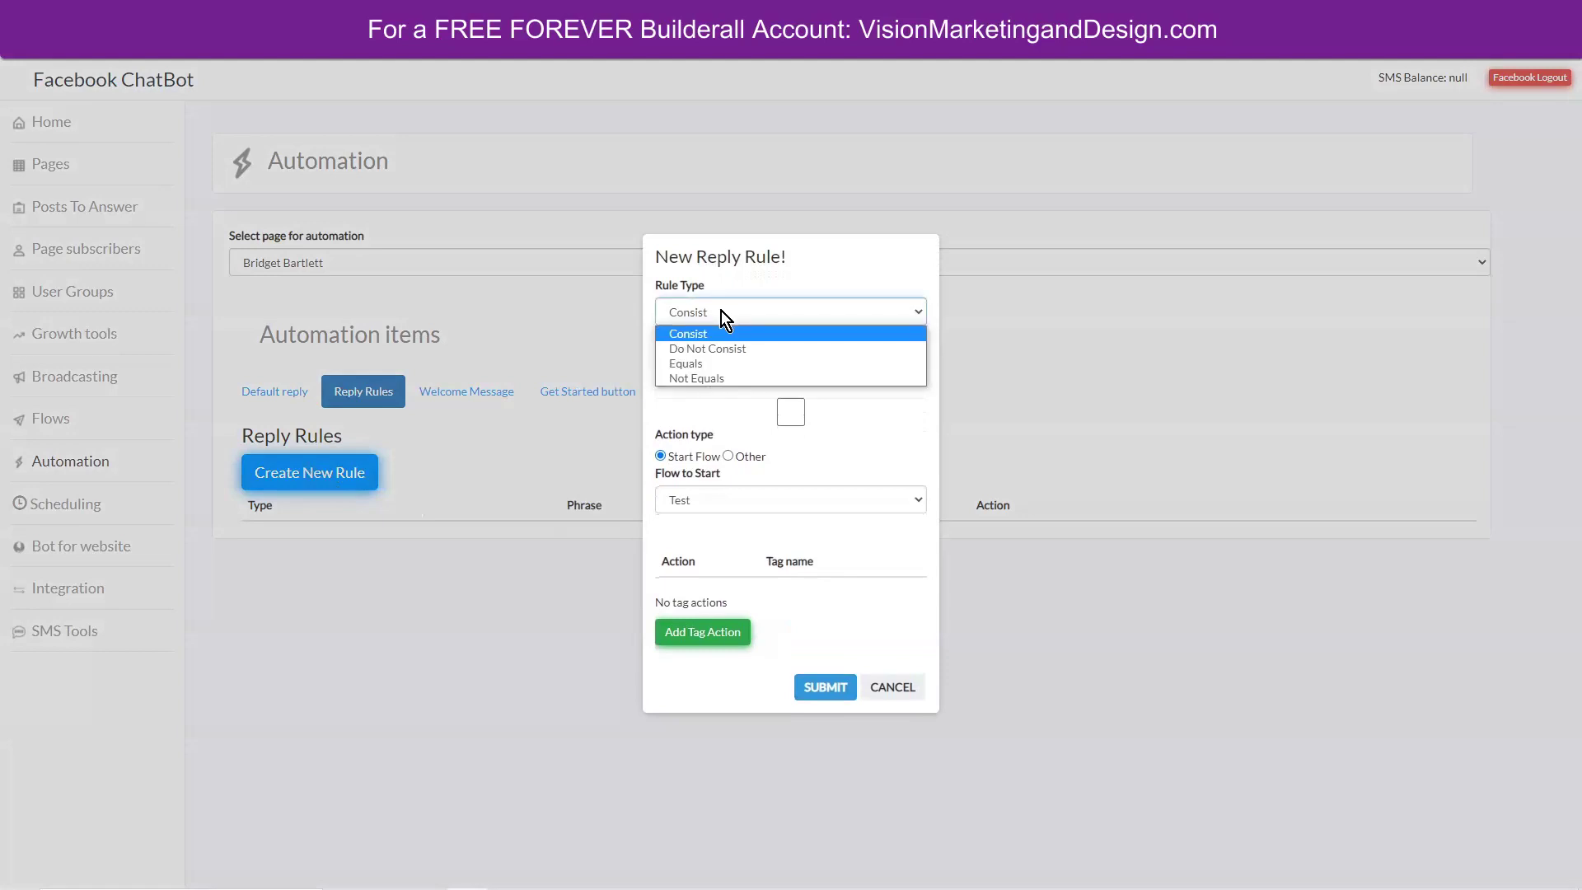
pyautogui.click(741, 278)
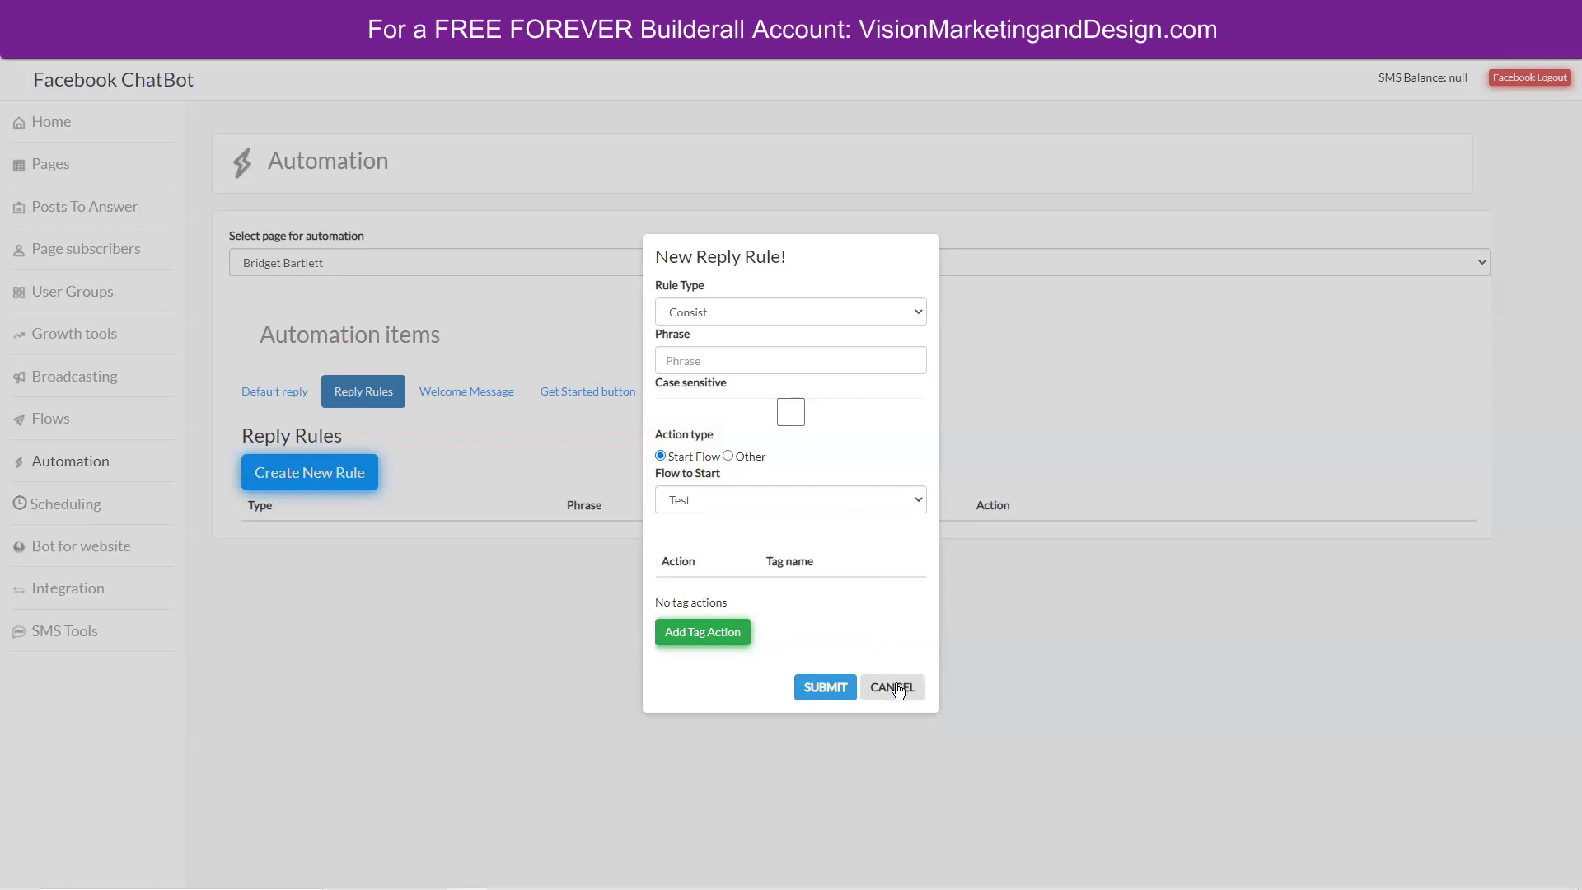
pyautogui.click(889, 682)
pyautogui.click(449, 392)
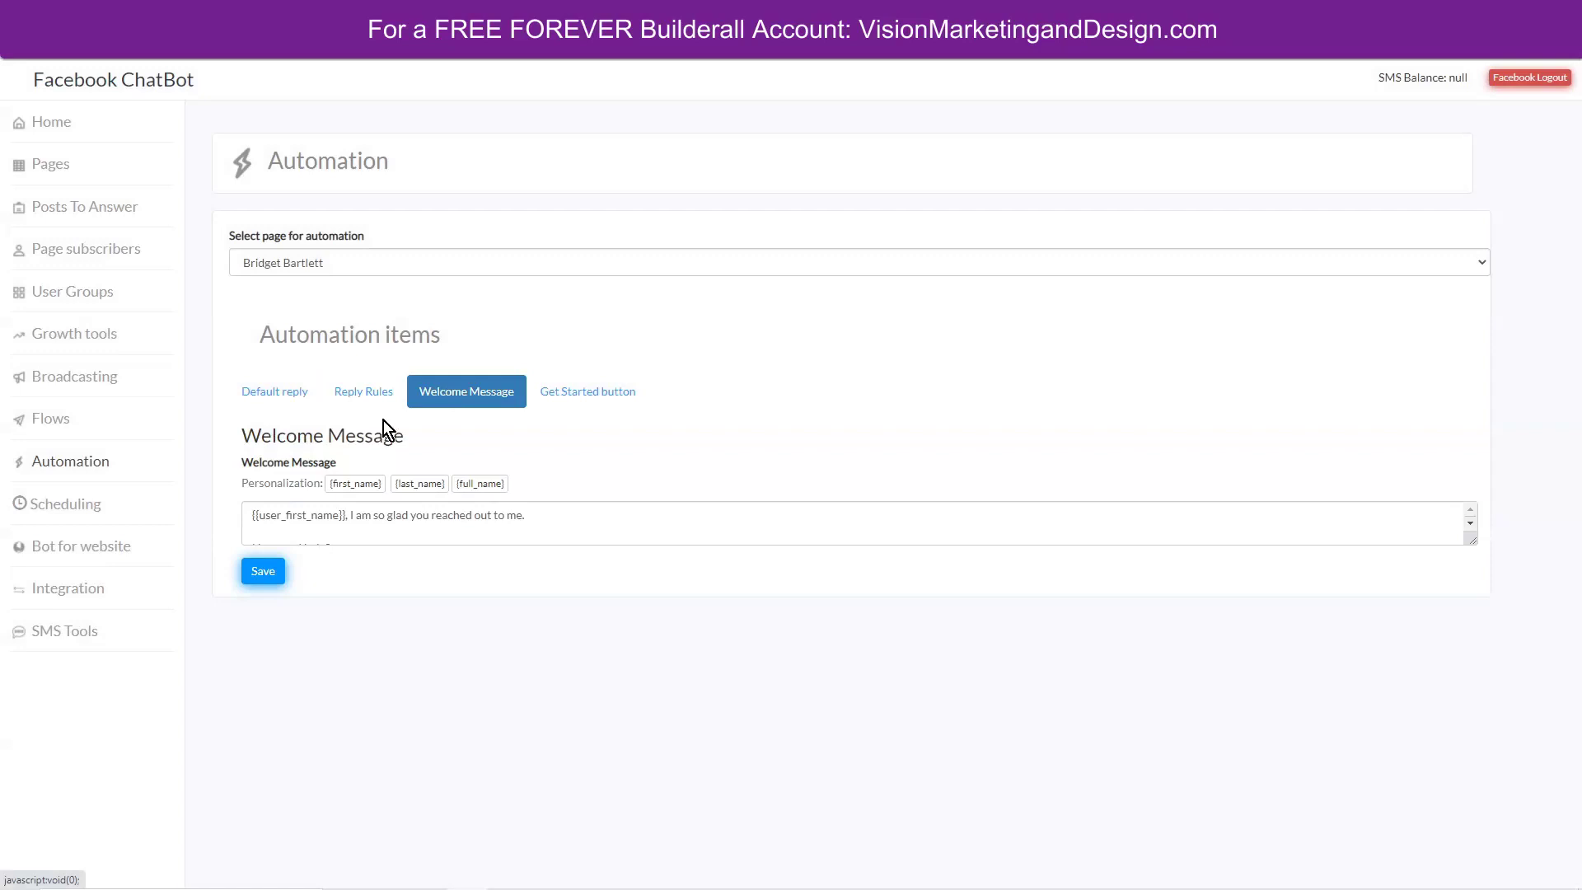
# Review the first-name greeting ending 'How can I help?' and save the welcome message.
pyautogui.scroll(-2, 552, 516)
pyautogui.scroll(2, 511, 519)
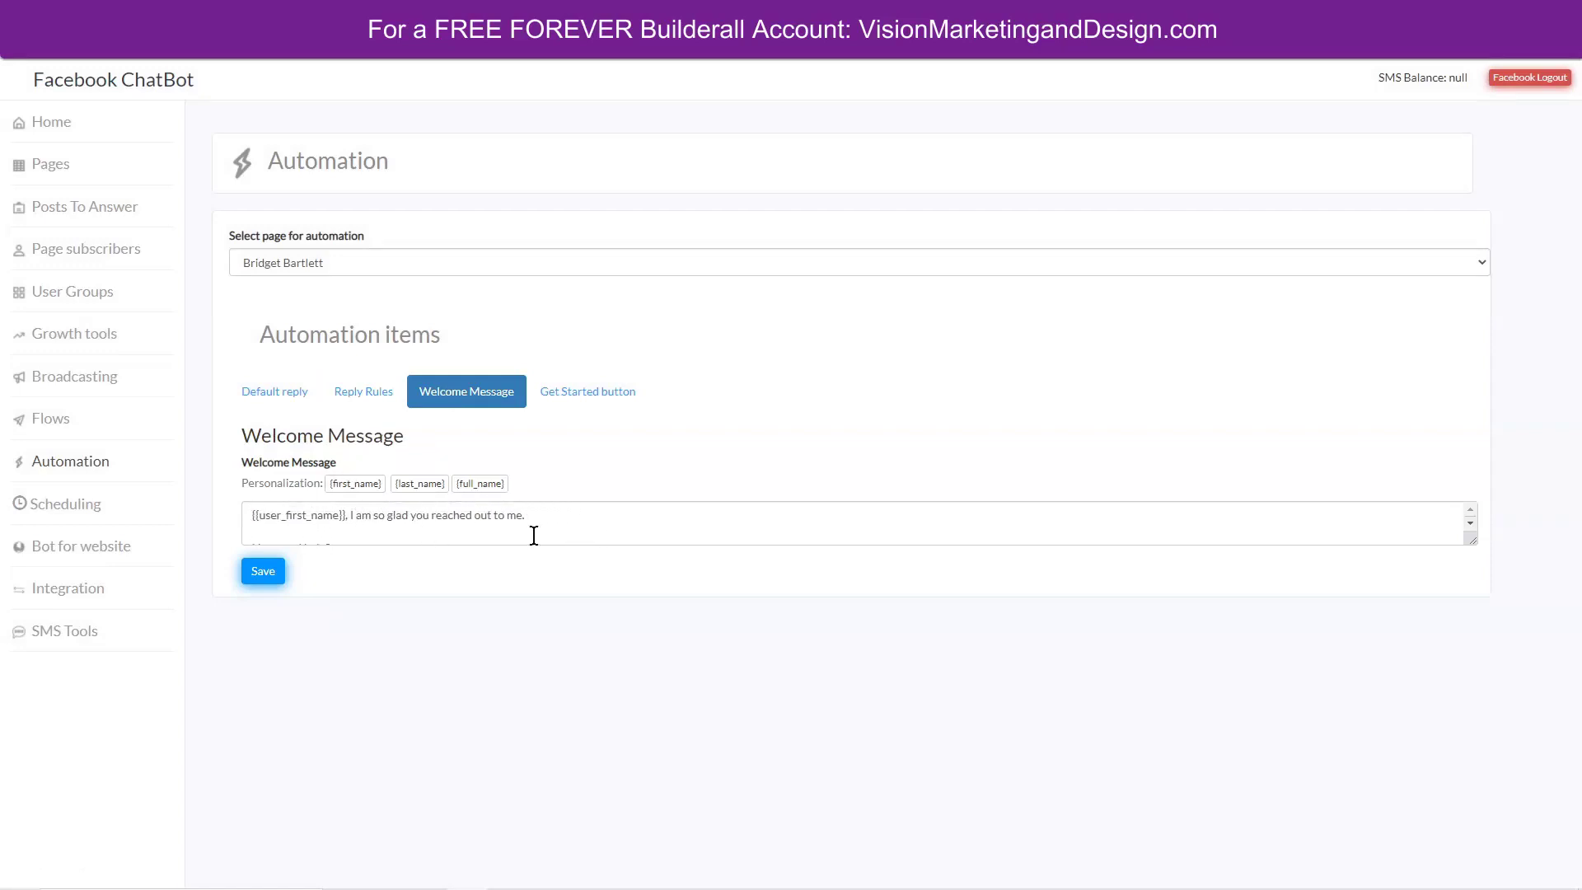
pyautogui.scroll(-2, 535, 524)
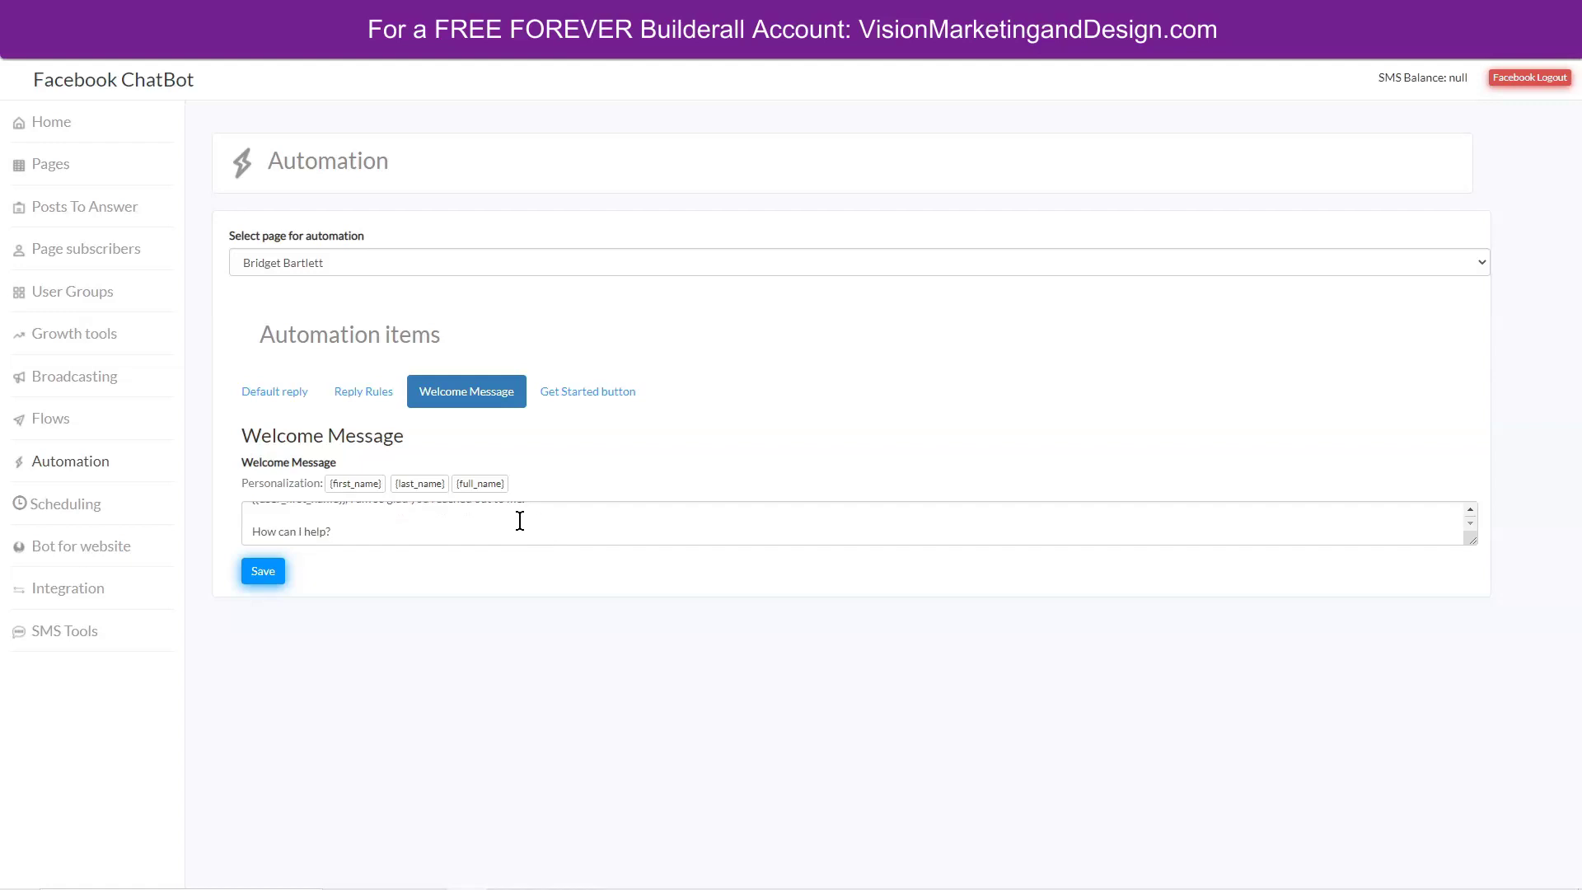
pyautogui.click(266, 573)
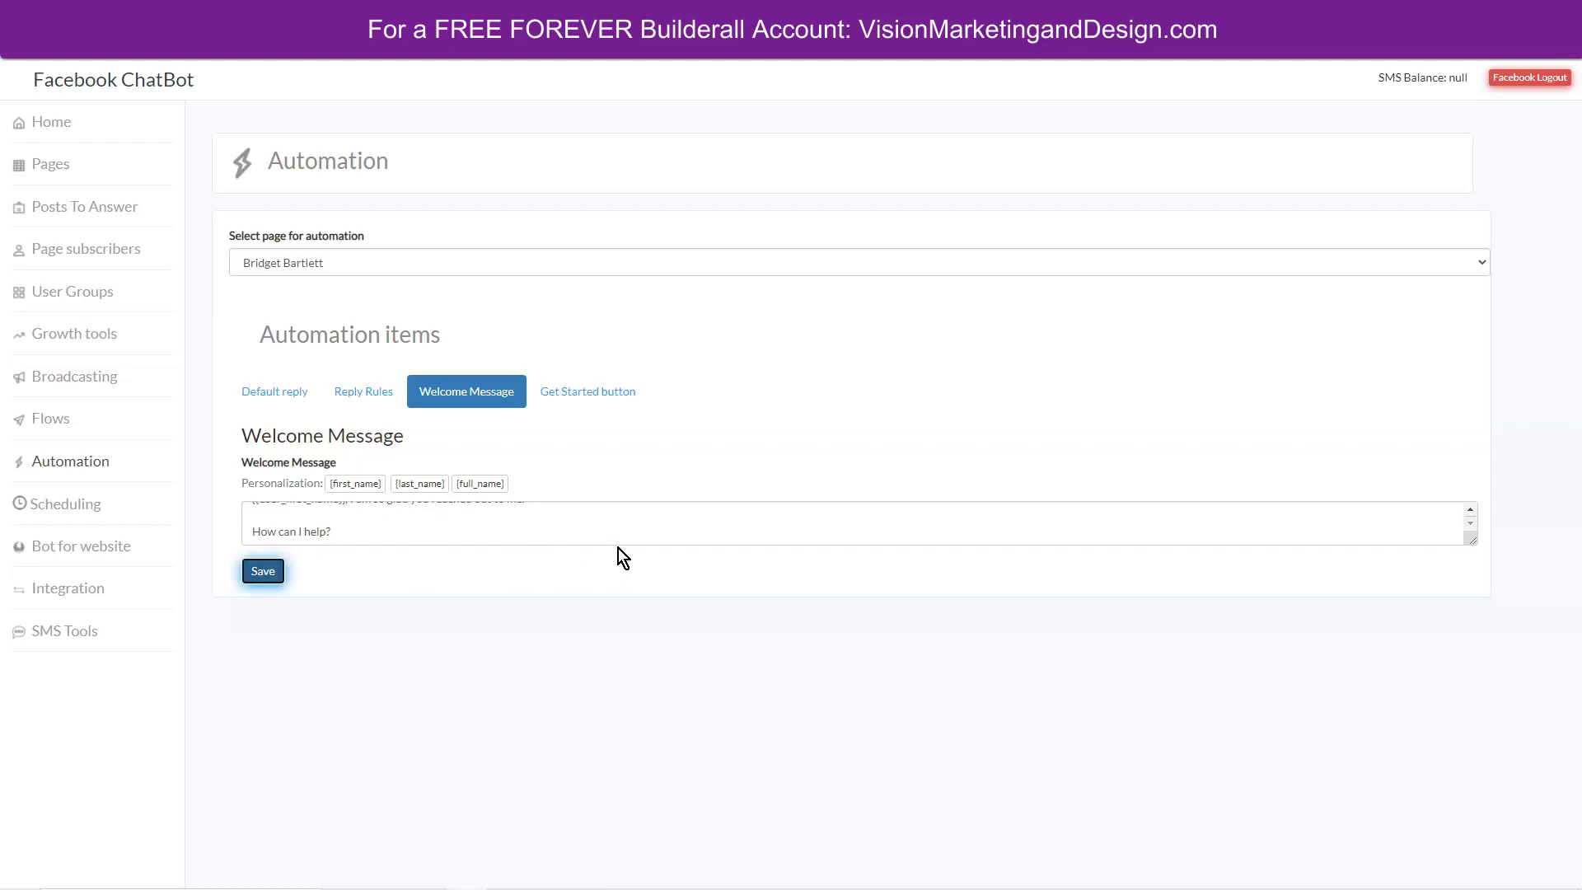
# Tick the Get Started checkbox to enable it and select the business page flow.
pyautogui.click(593, 391)
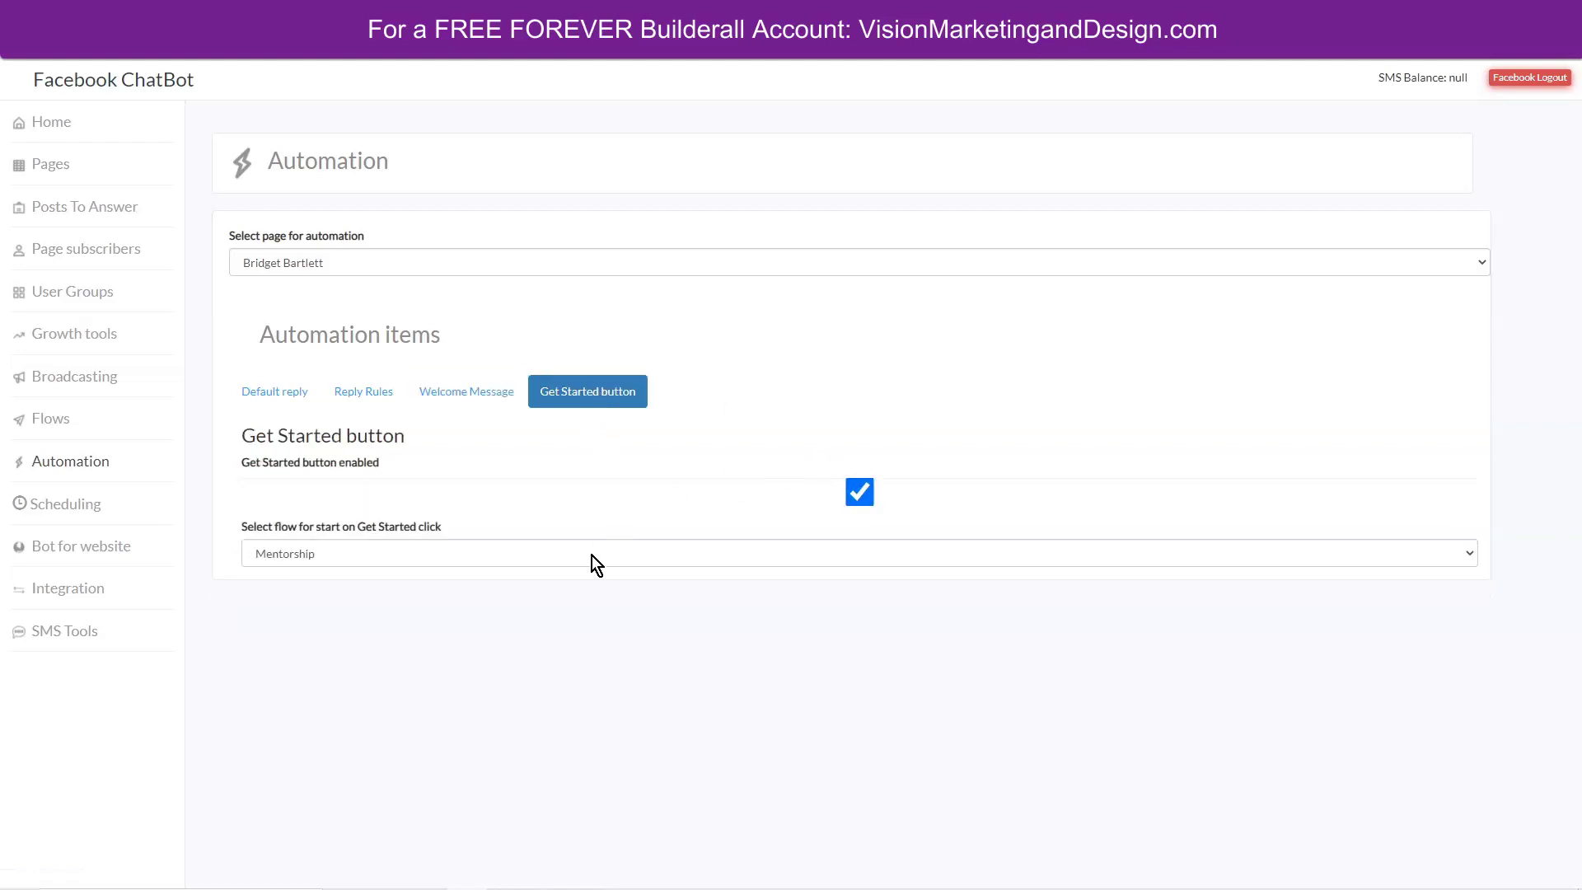
pyautogui.click(667, 492)
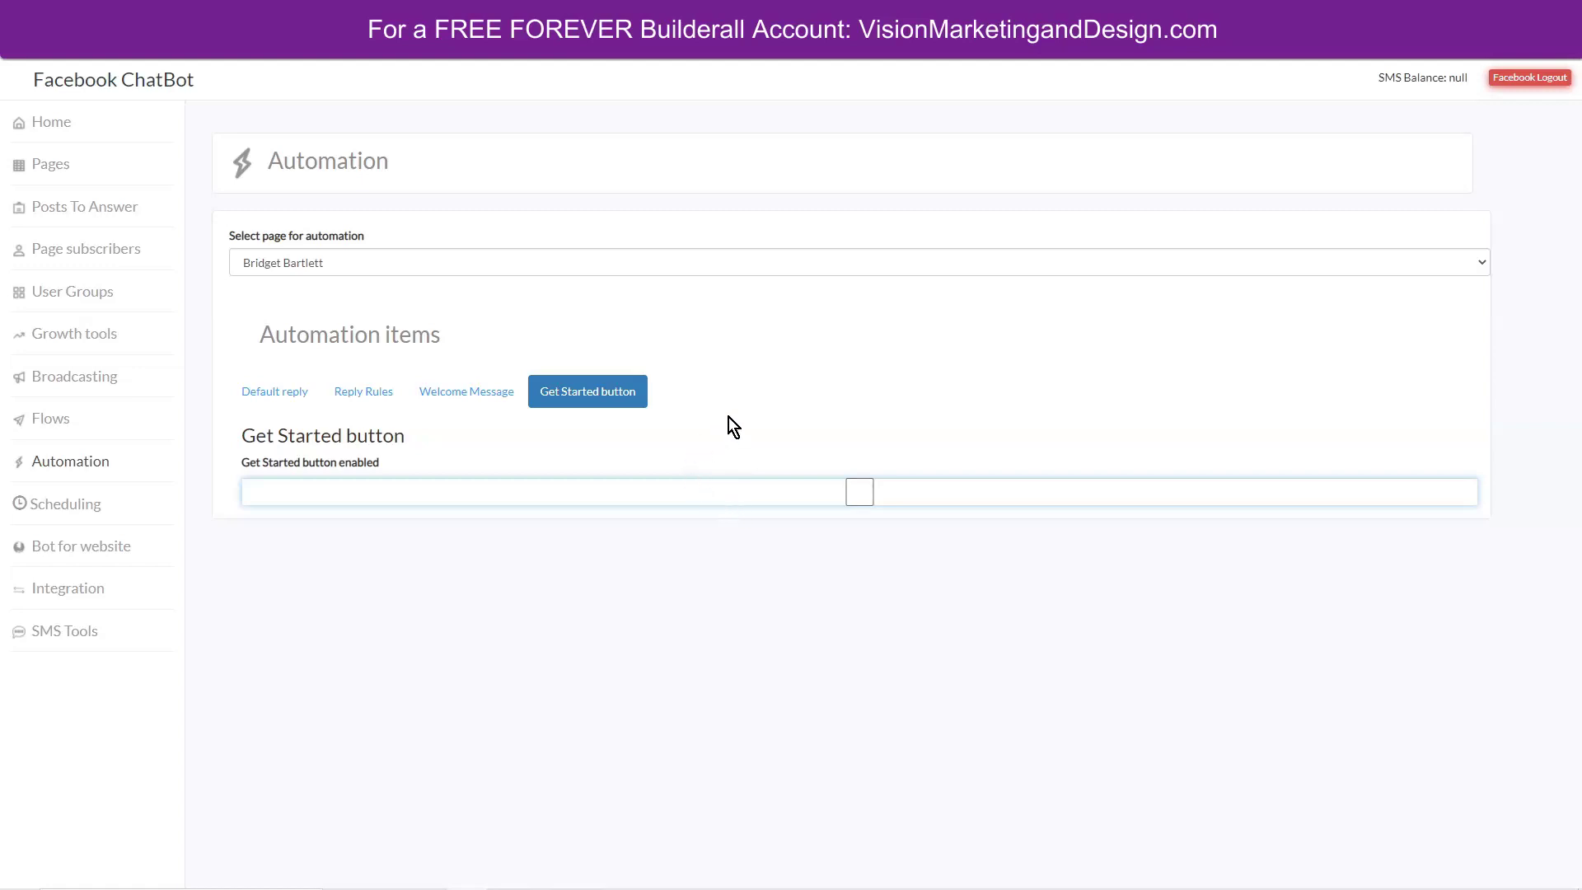
pyautogui.click(860, 493)
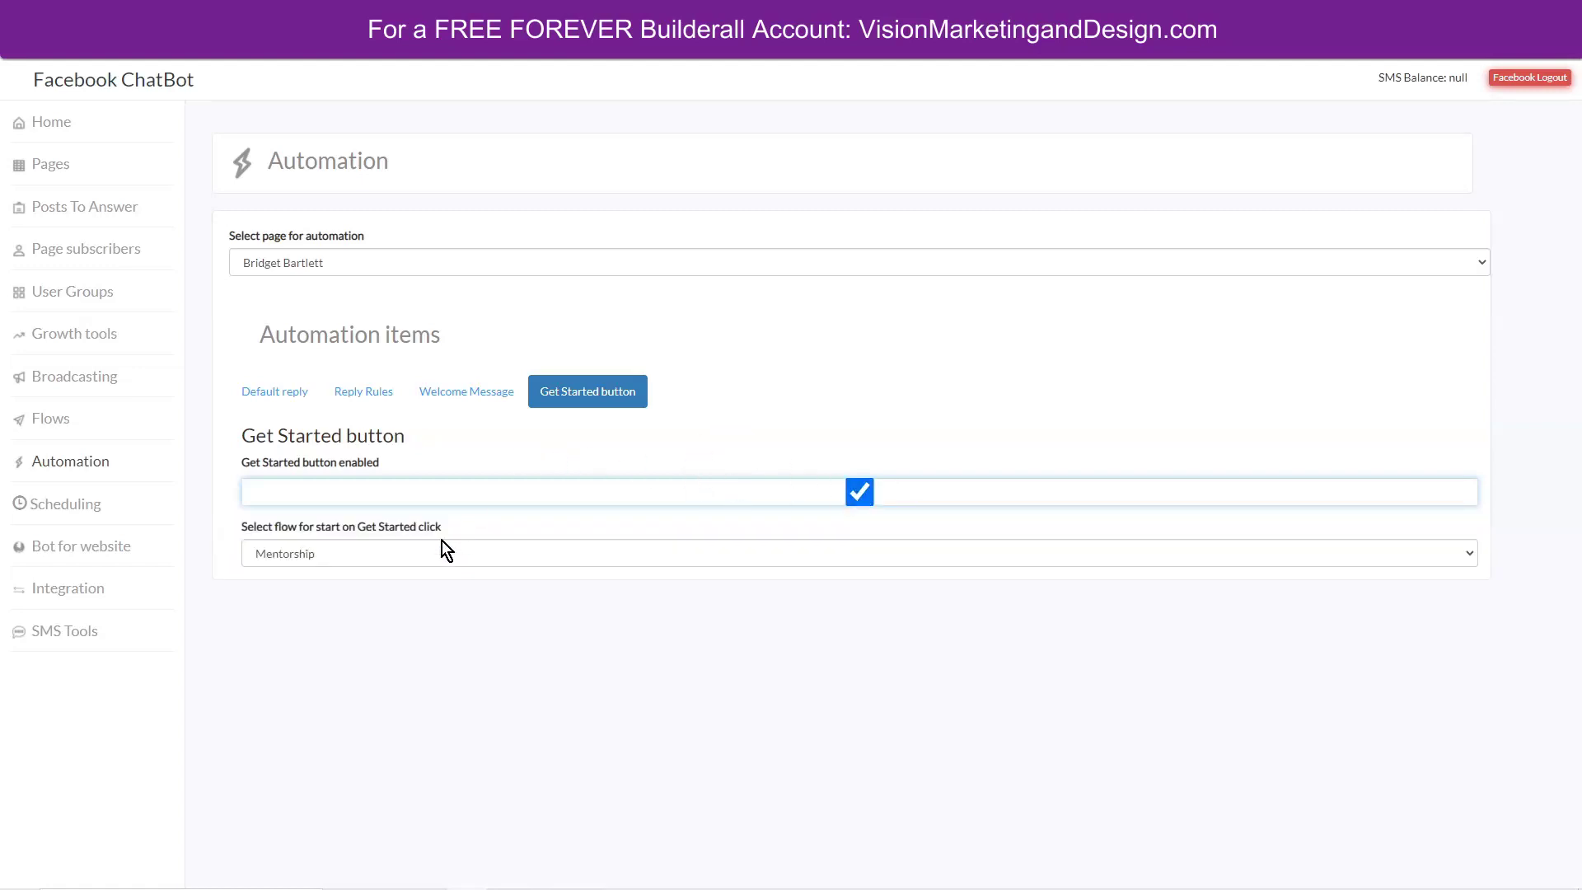
pyautogui.click(329, 554)
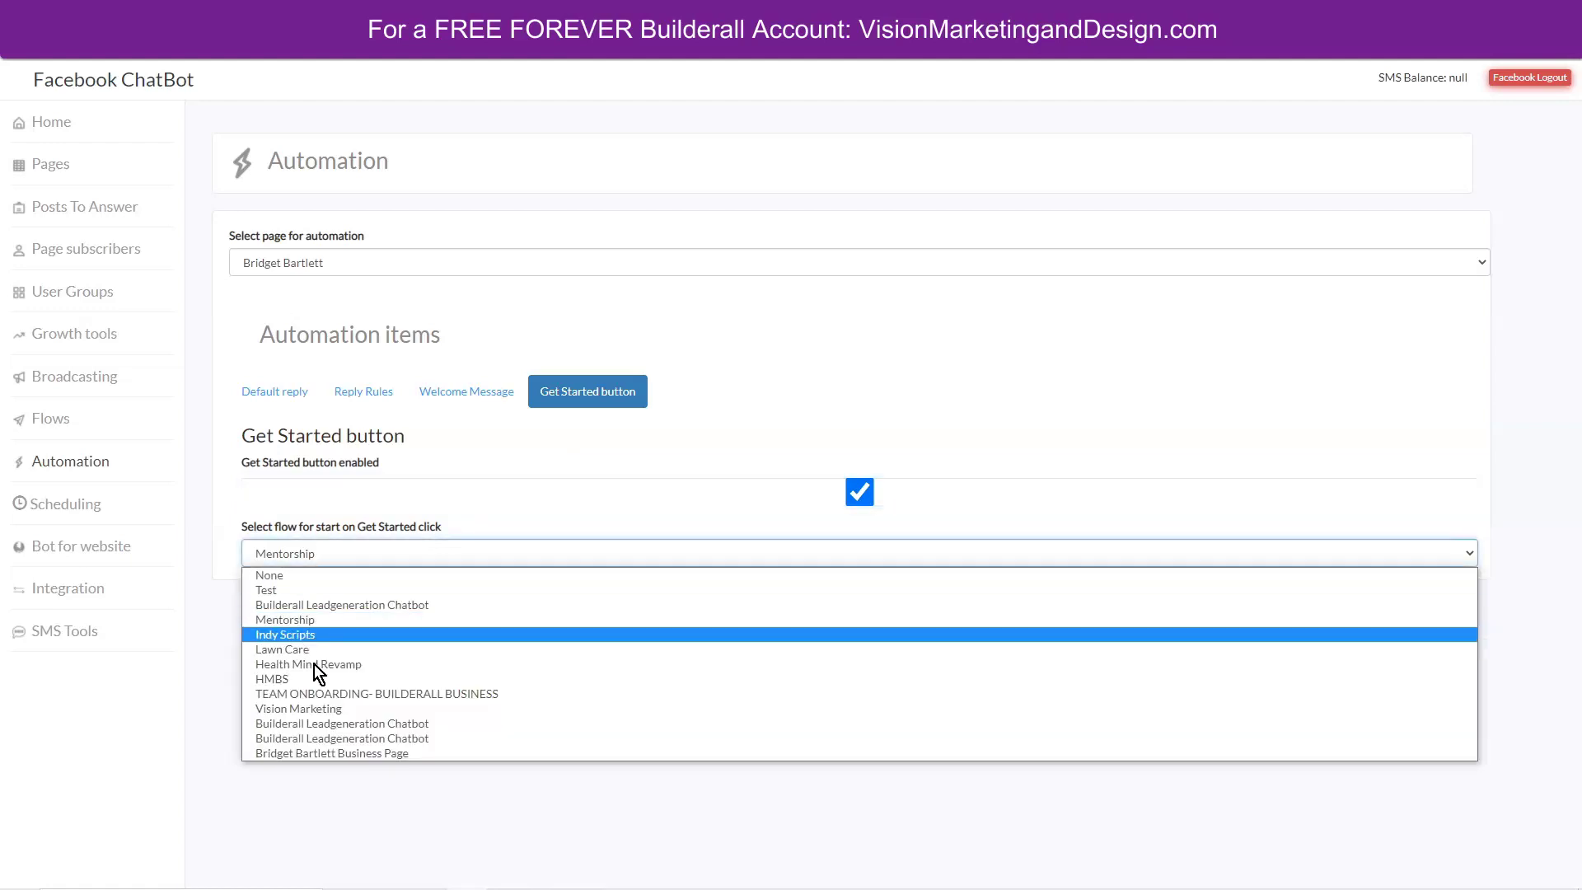
pyautogui.click(369, 754)
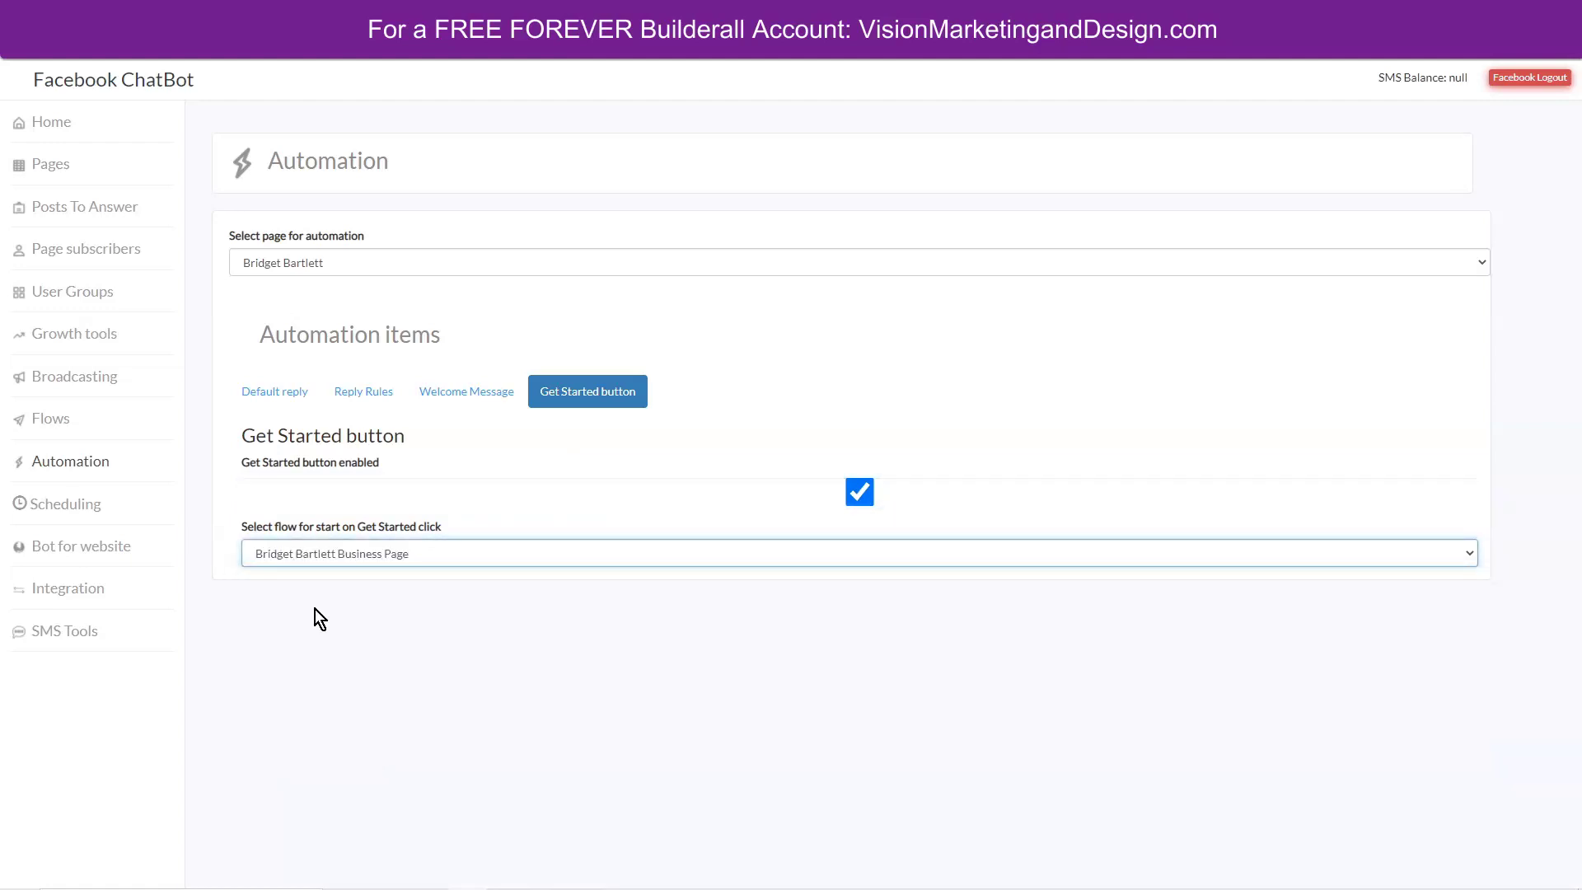
pyautogui.click(441, 584)
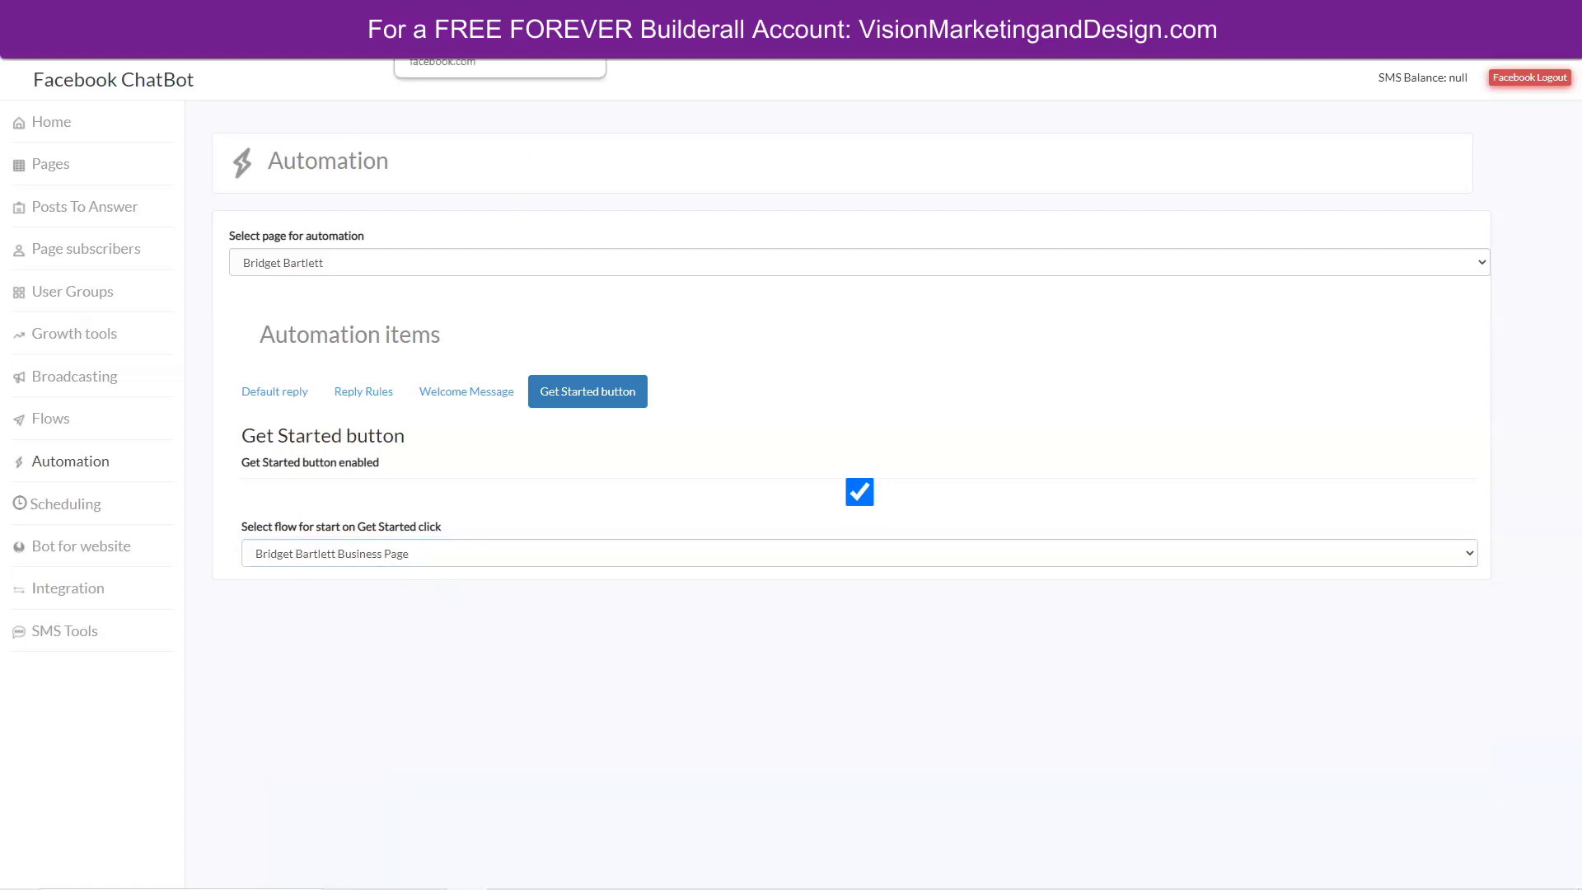
pyautogui.click(416, 45)
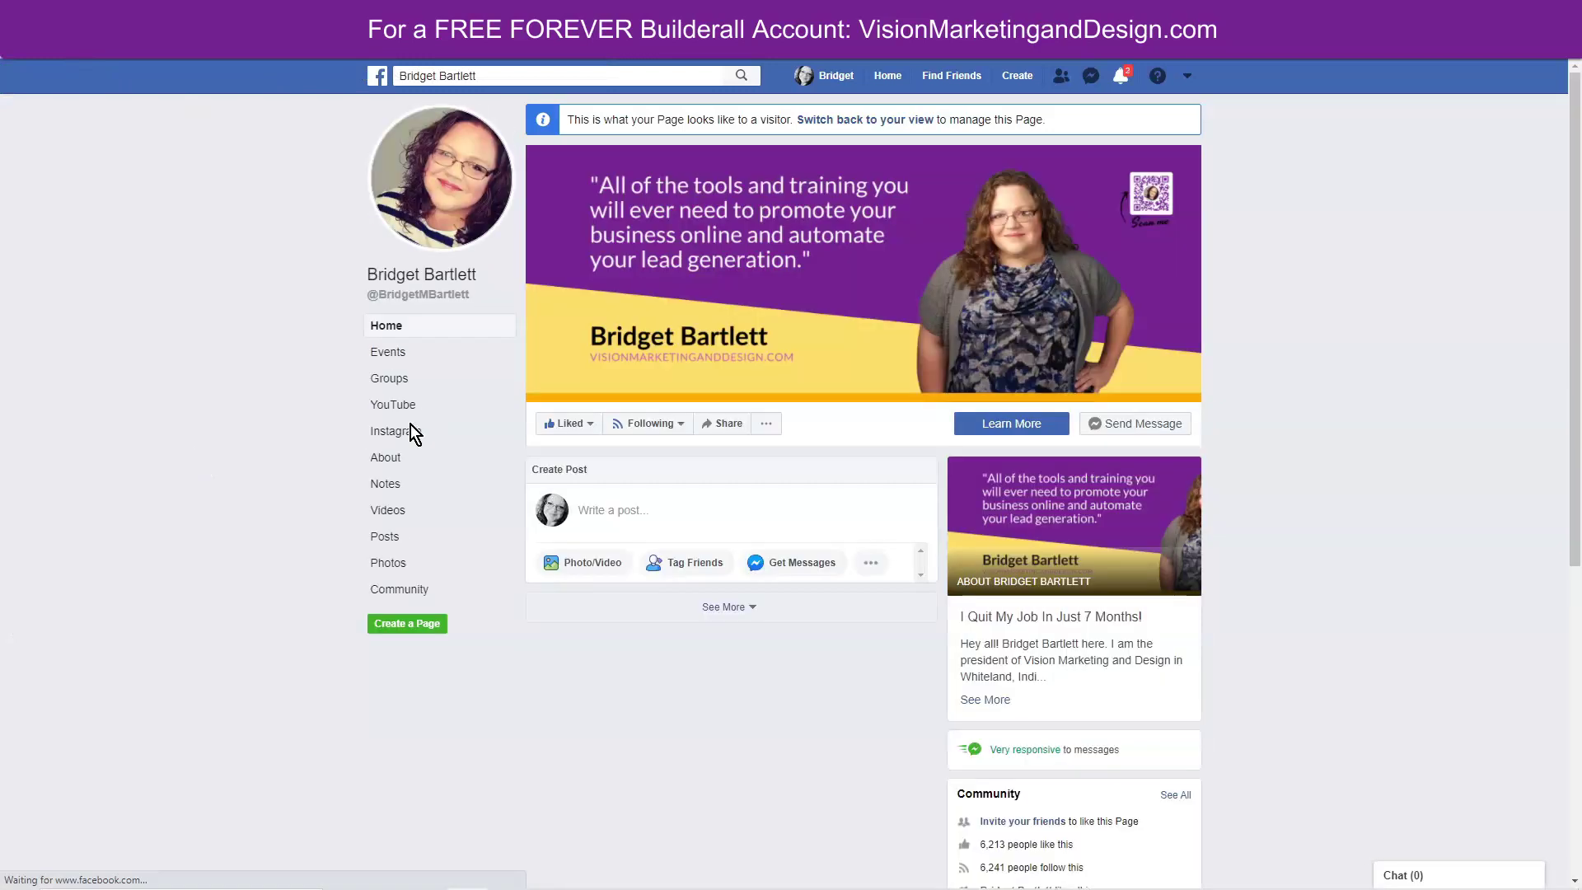
# Open a Messenger chat with the Facebook page and press Get Started.
pyautogui.click(1137, 424)
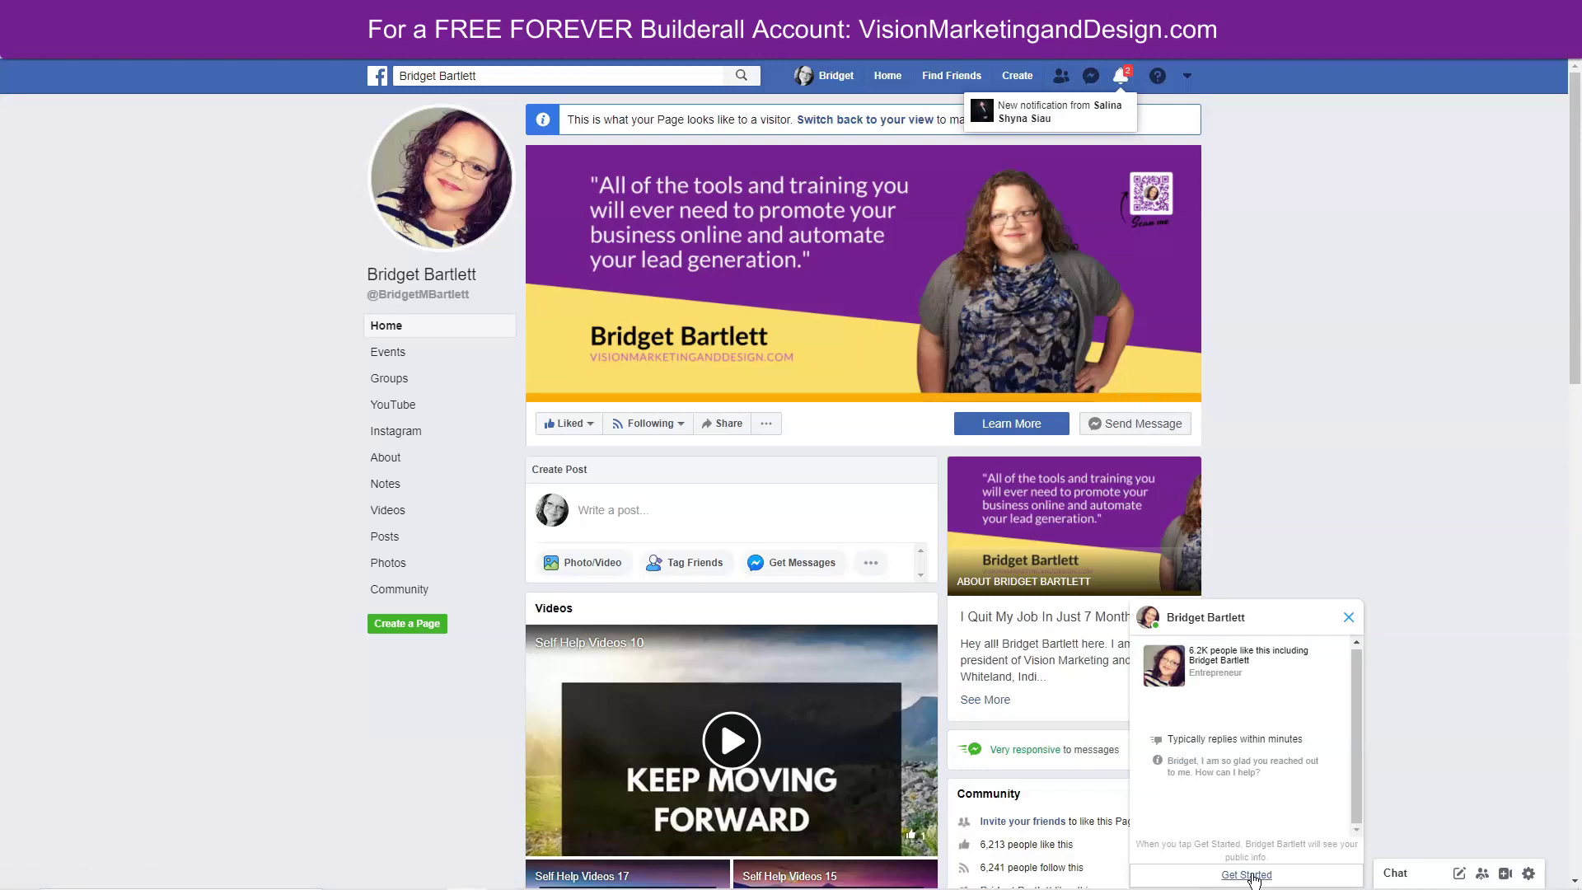
pyautogui.click(1246, 875)
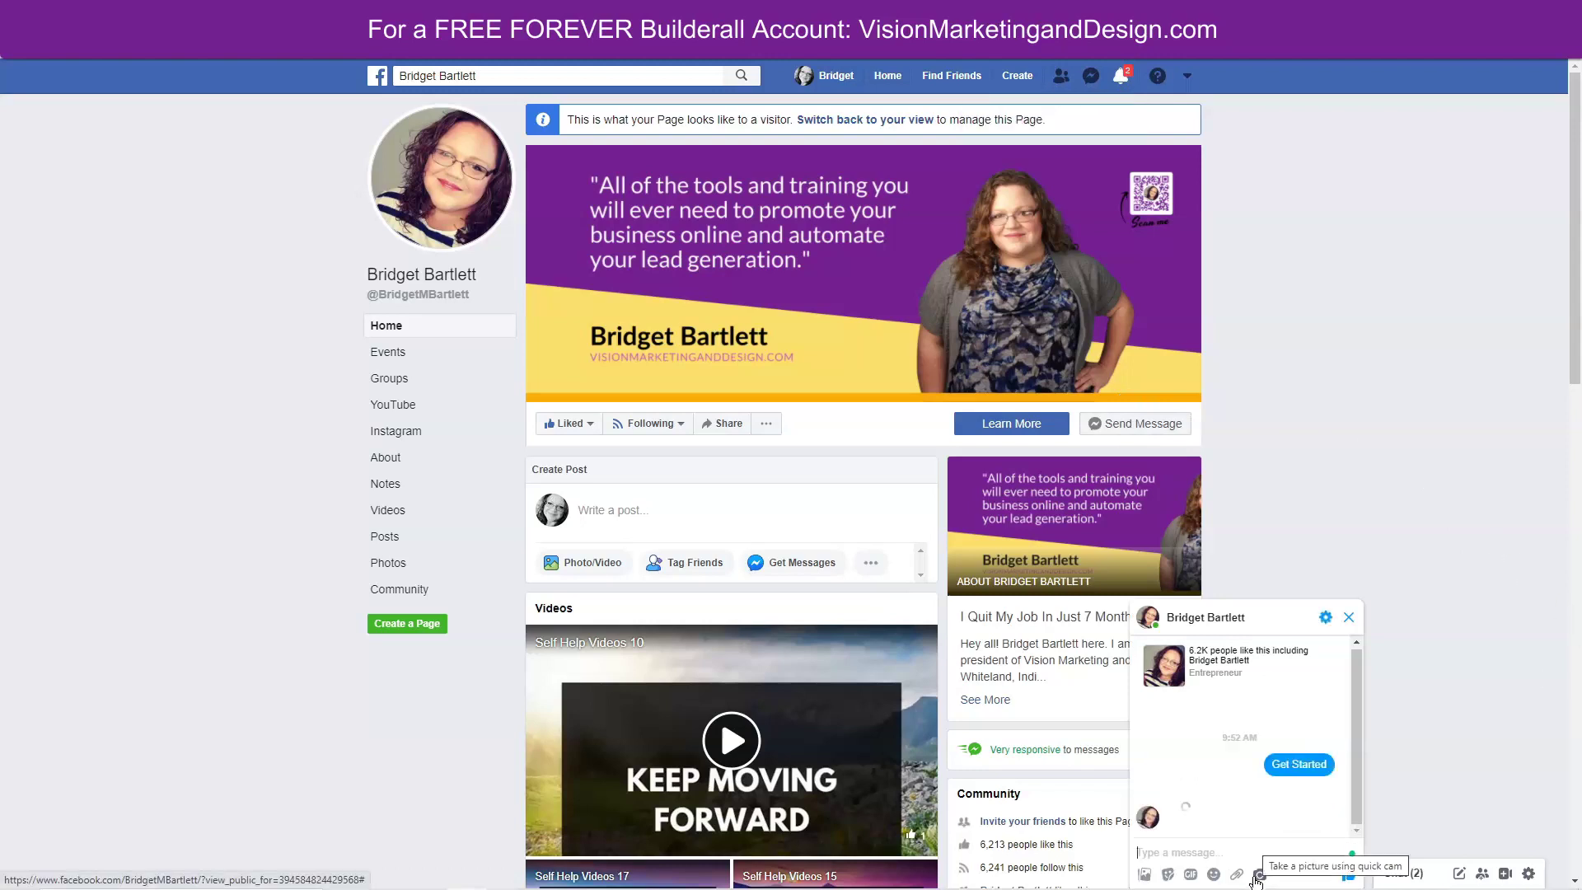
pyautogui.moveTo(1361, 814); pyautogui.dragTo(1346, 751)
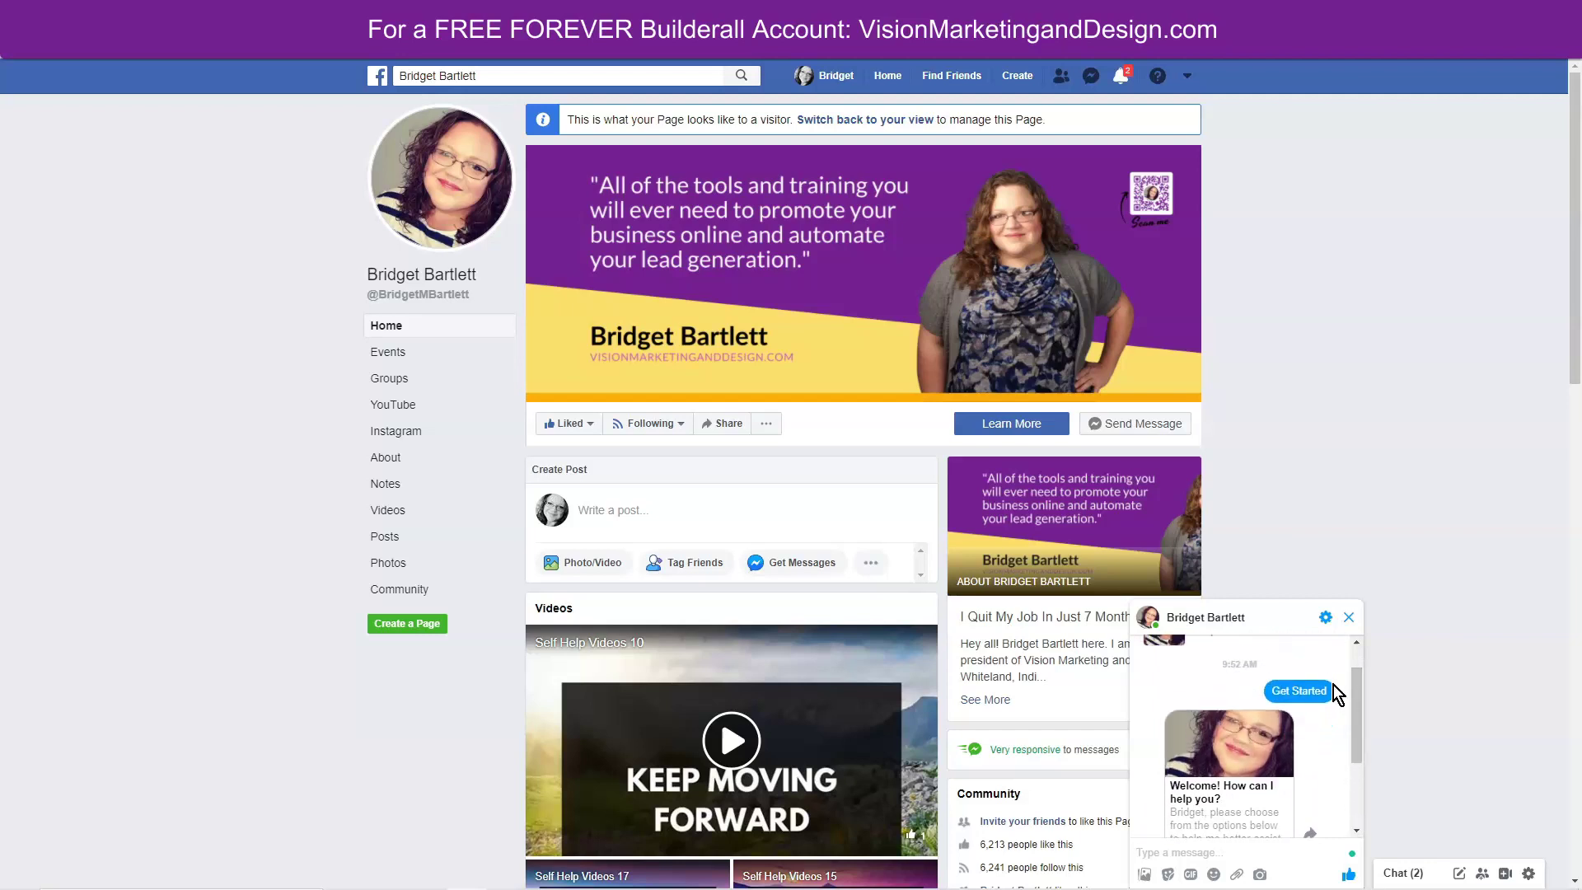
# Scroll through the chat to view the bot's welcome card and its three options.
pyautogui.click(1325, 617)
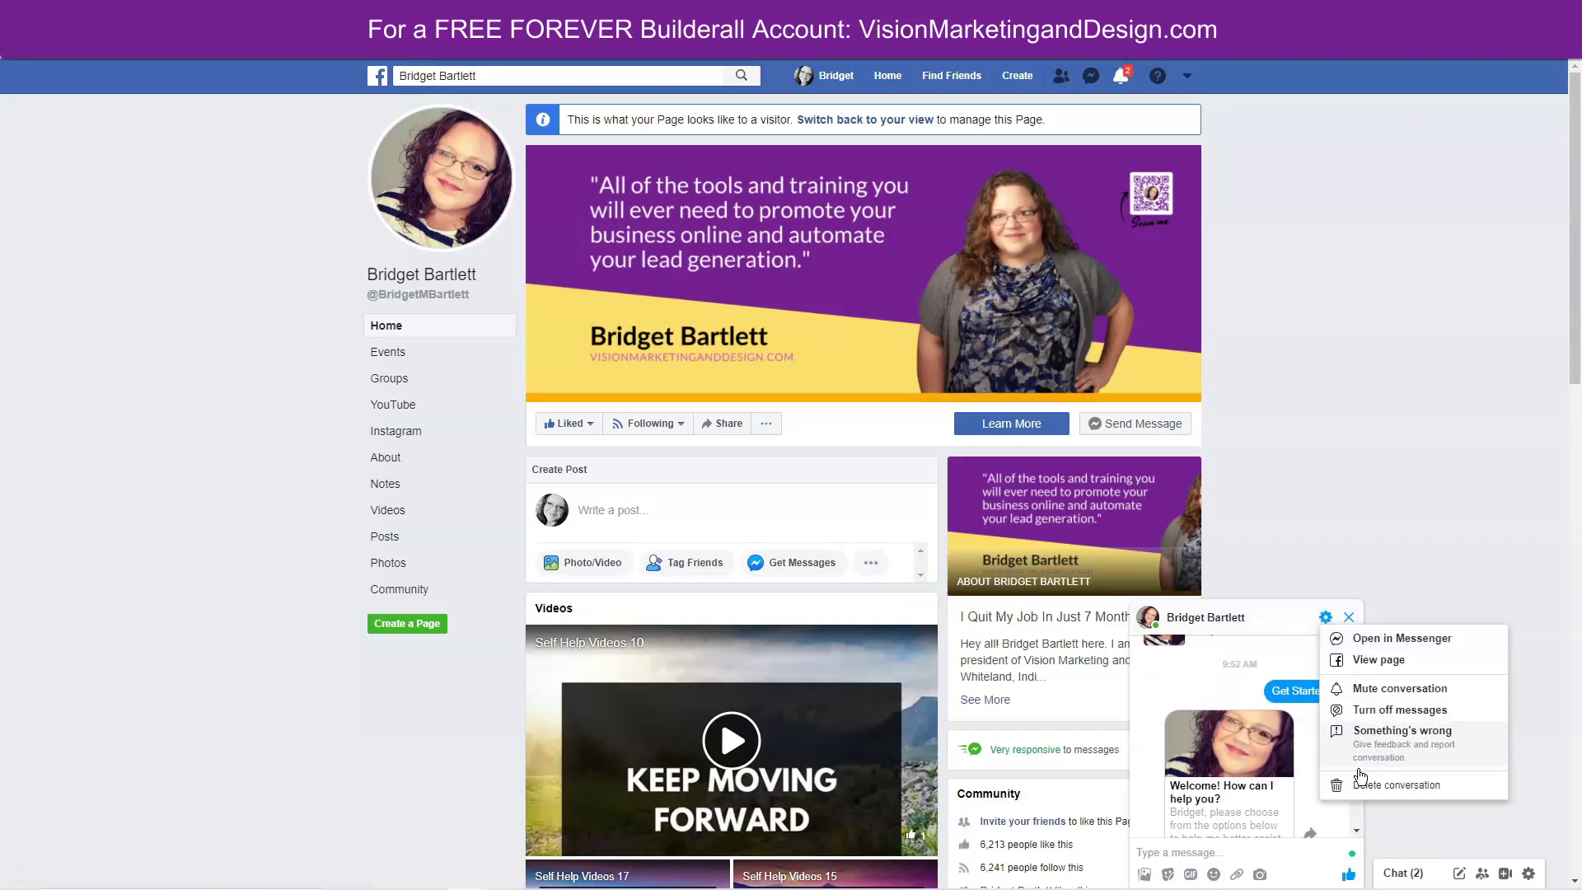
pyautogui.click(1396, 573)
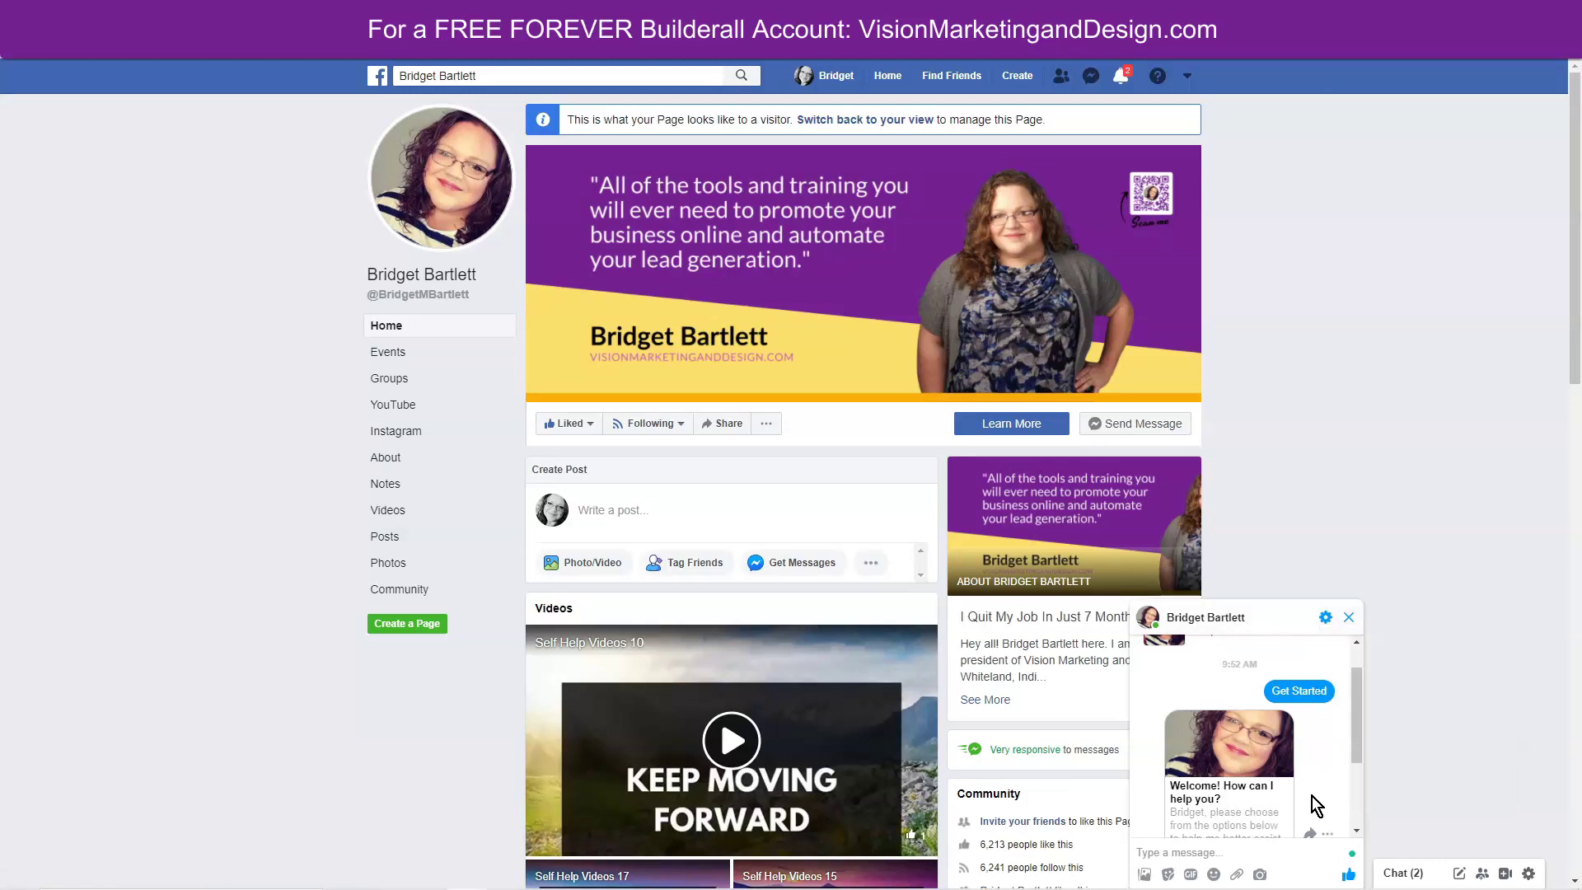
pyautogui.moveTo(1356, 743); pyautogui.dragTo(1355, 805)
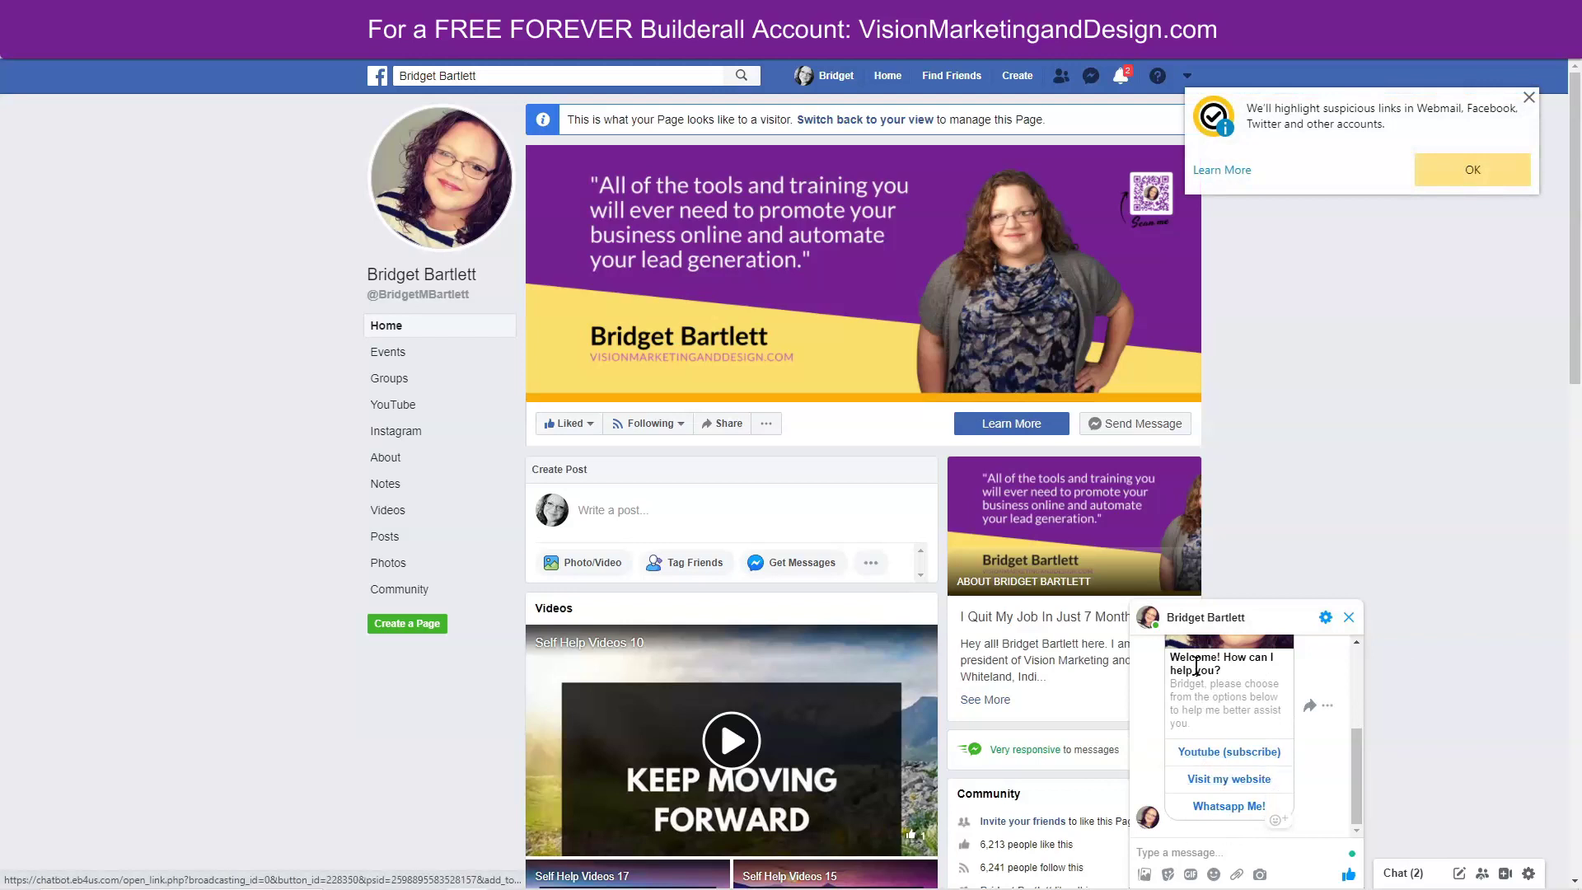
pyautogui.click(1180, 854)
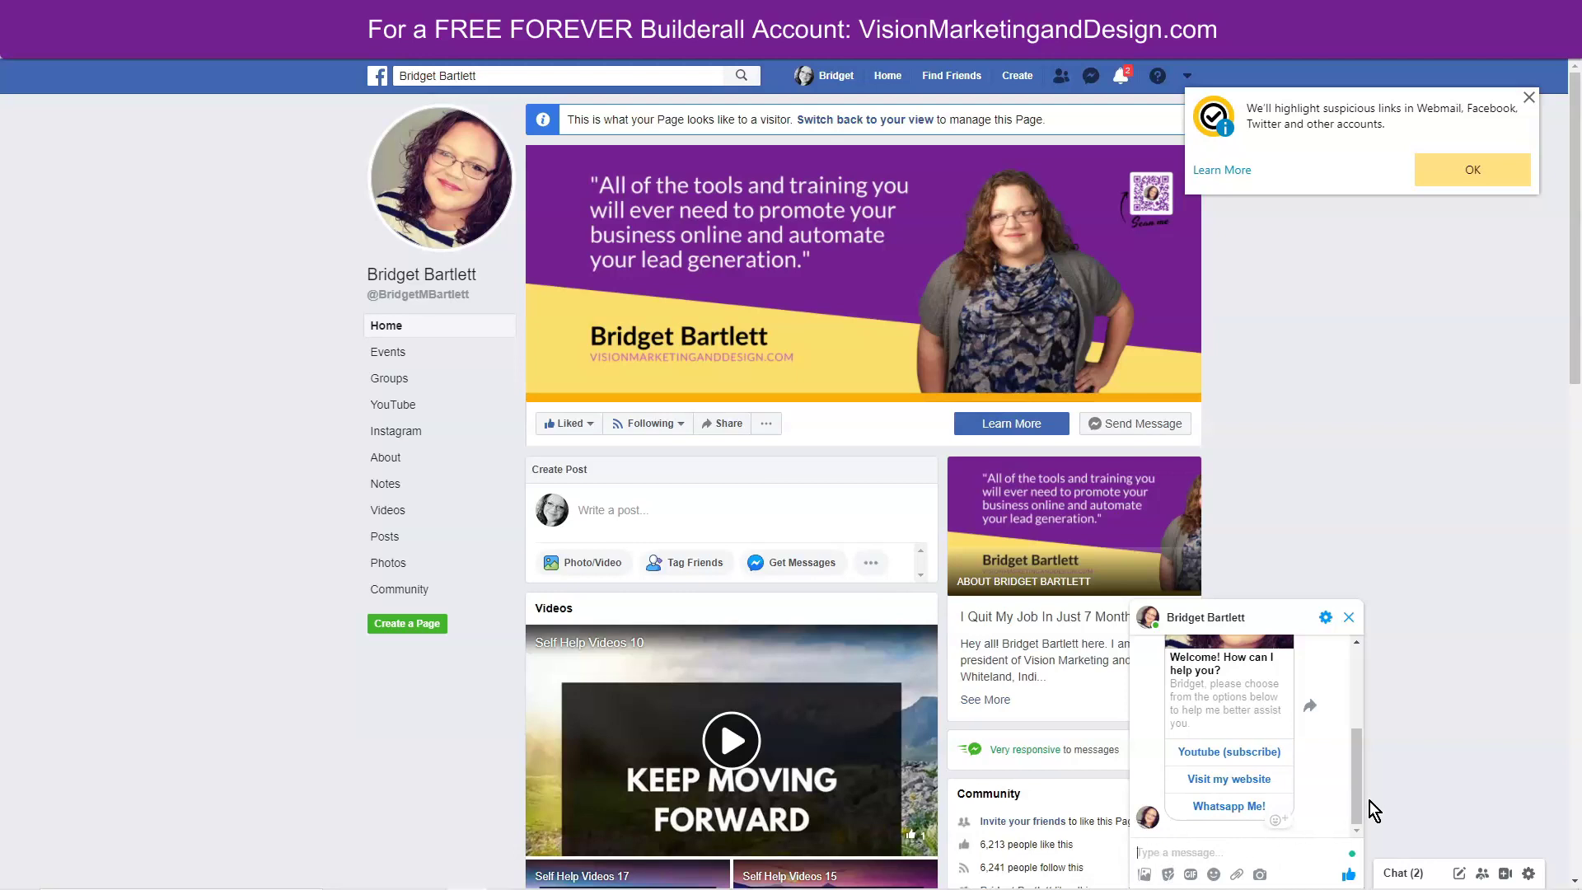
pyautogui.moveTo(1357, 799)
pyautogui.mouseDown()
pyautogui.moveTo(1341, 745)
pyautogui.moveTo(1357, 718)
pyautogui.moveTo(1361, 810)
pyautogui.mouseUp()
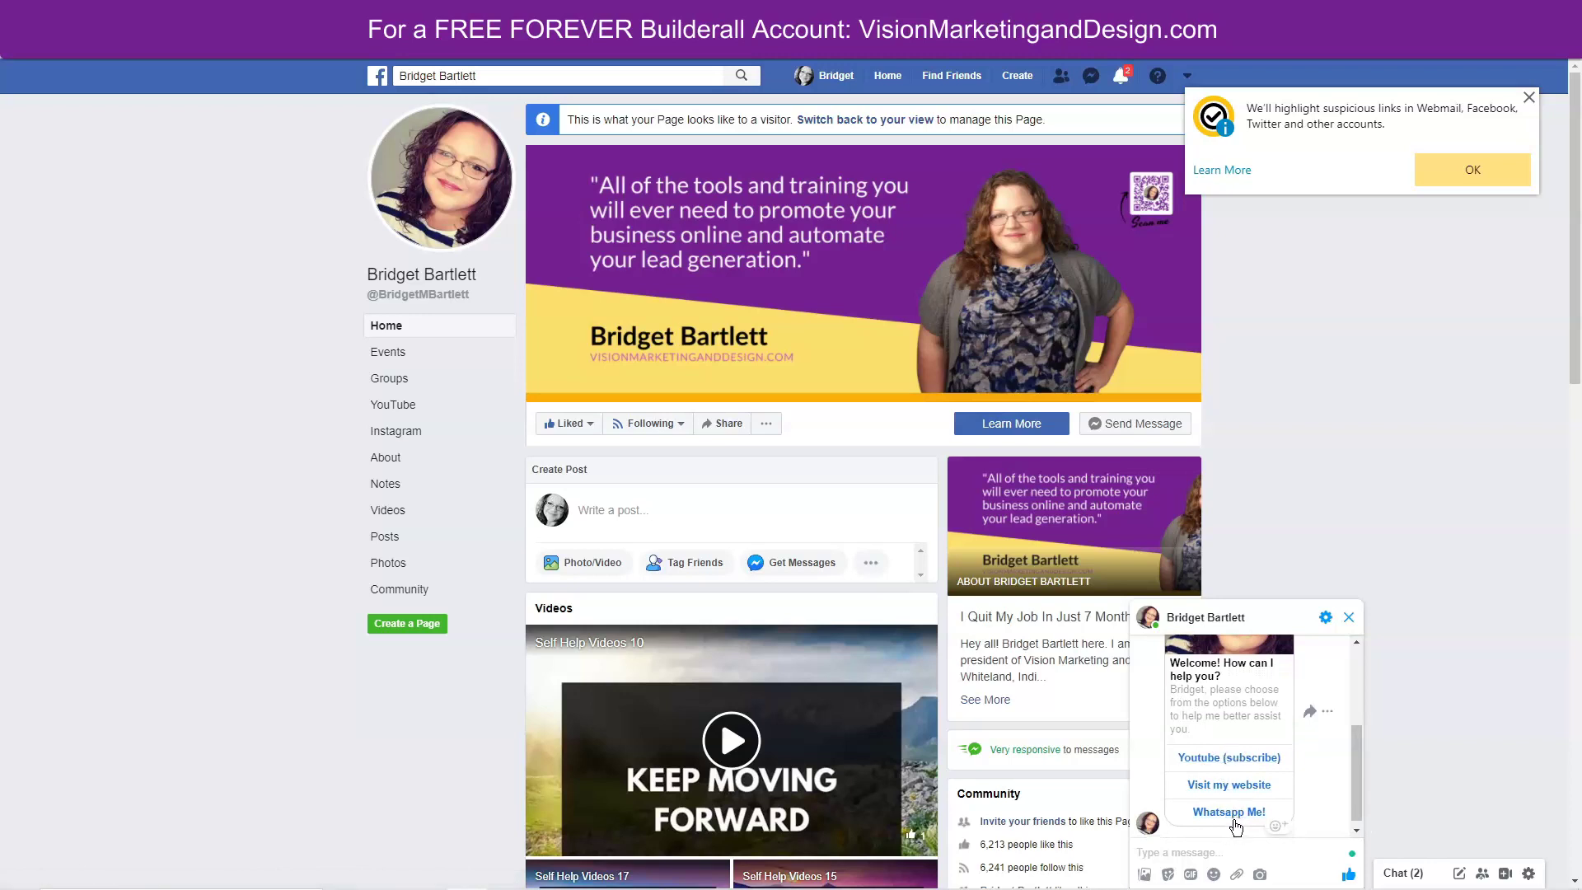
pyautogui.scroll(-1, 1203, 659)
pyautogui.moveTo(1356, 804)
pyautogui.mouseDown()
pyautogui.moveTo(1346, 761)
pyautogui.moveTo(1352, 783)
pyautogui.mouseUp()
# Test the chat's Youtube (subscribe) and Visit my website options, confirming each destination page opens.
pyautogui.click(1218, 791)
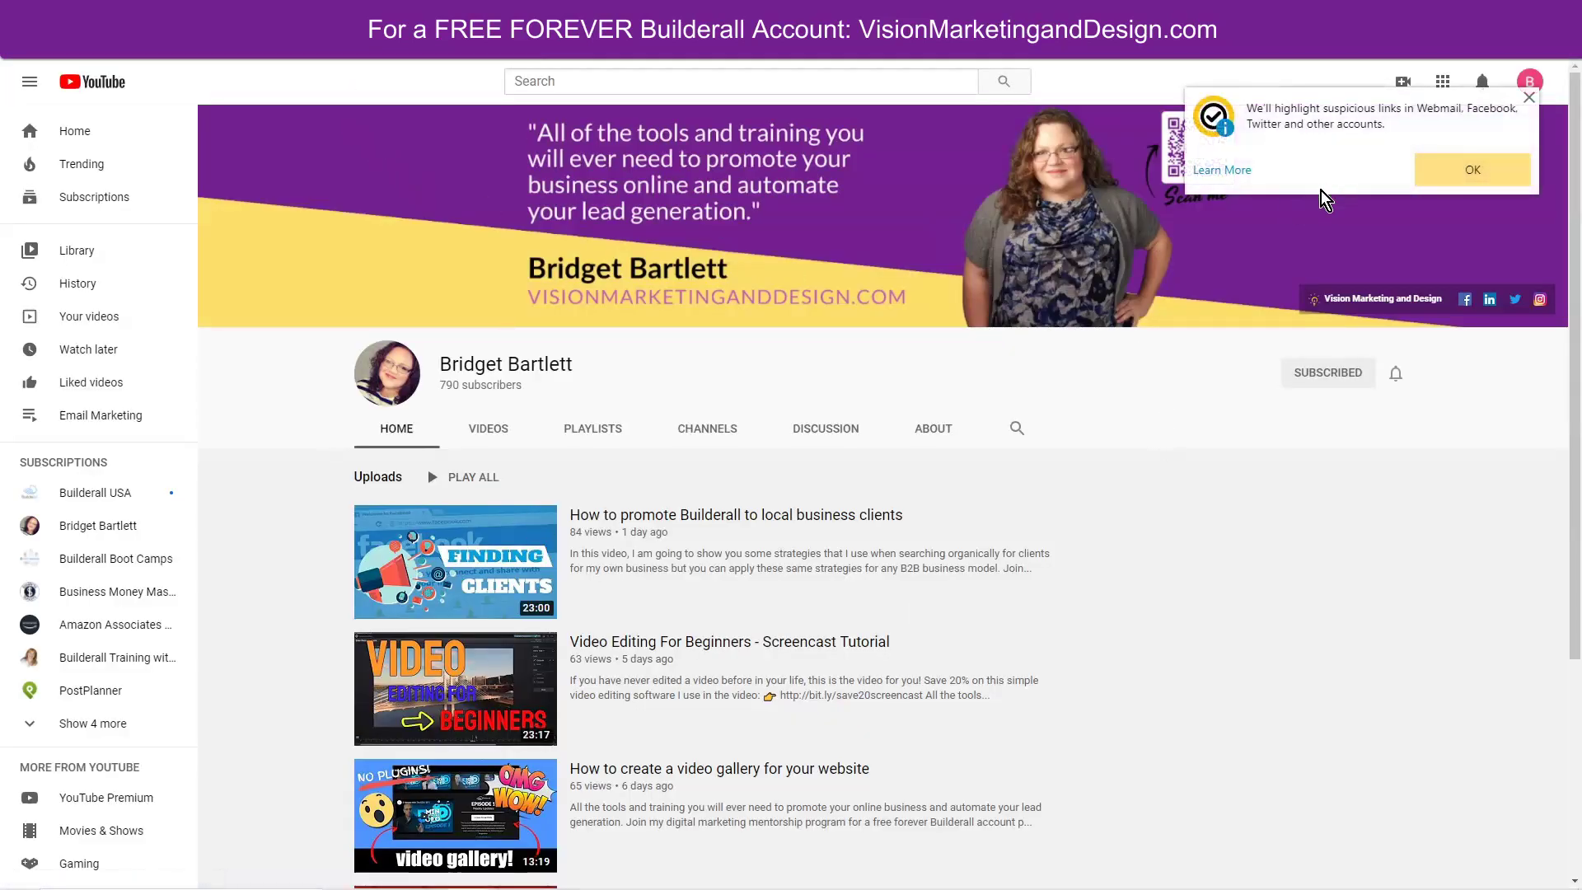
pyautogui.click(1530, 98)
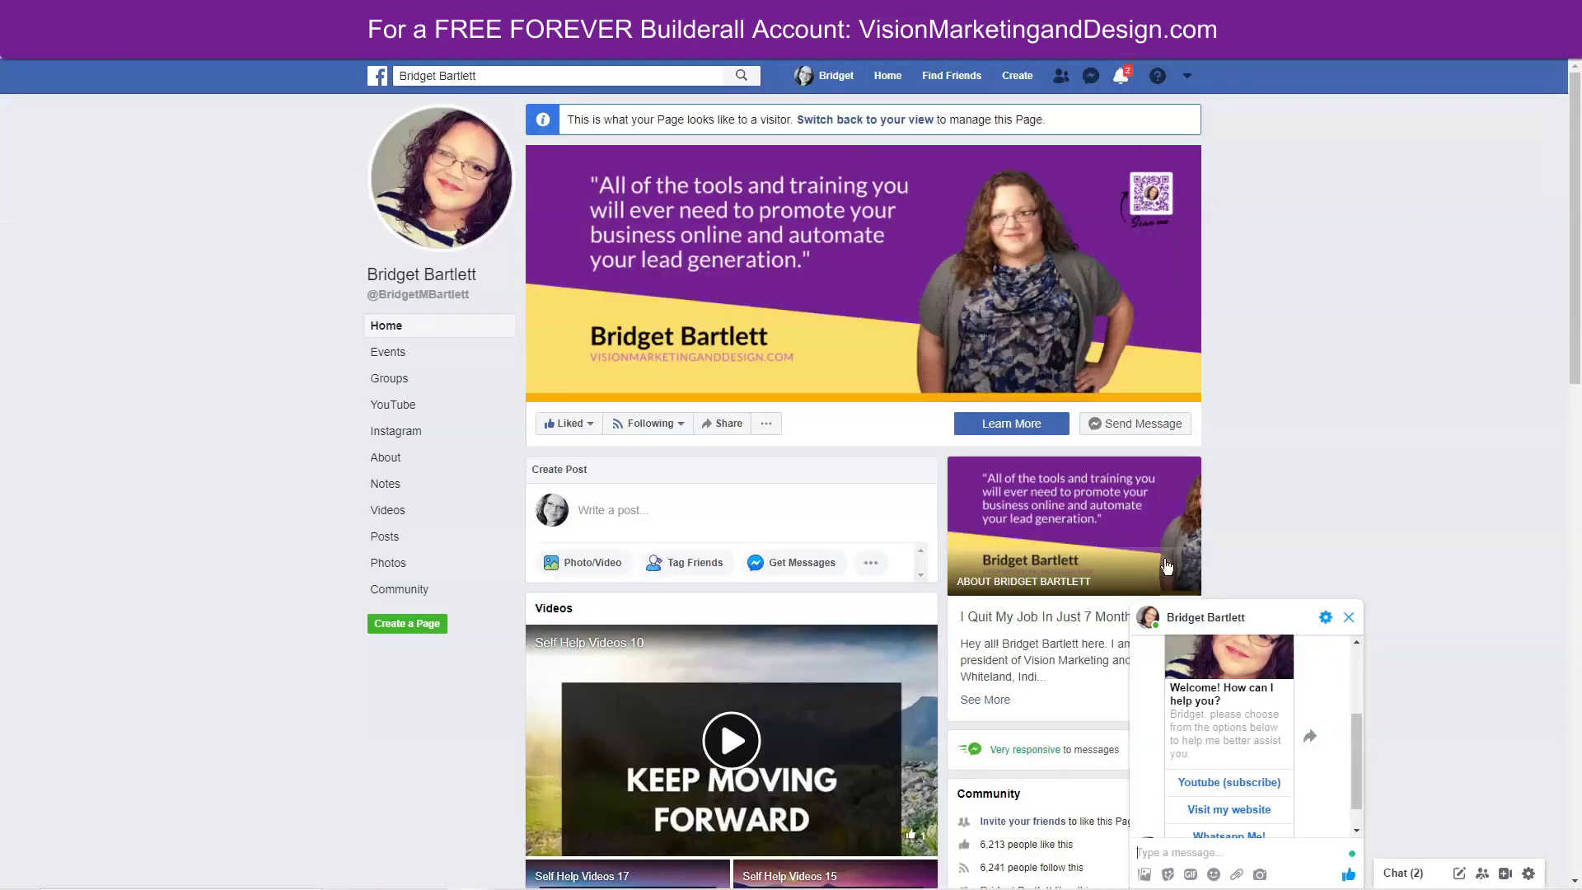
pyautogui.click(1226, 811)
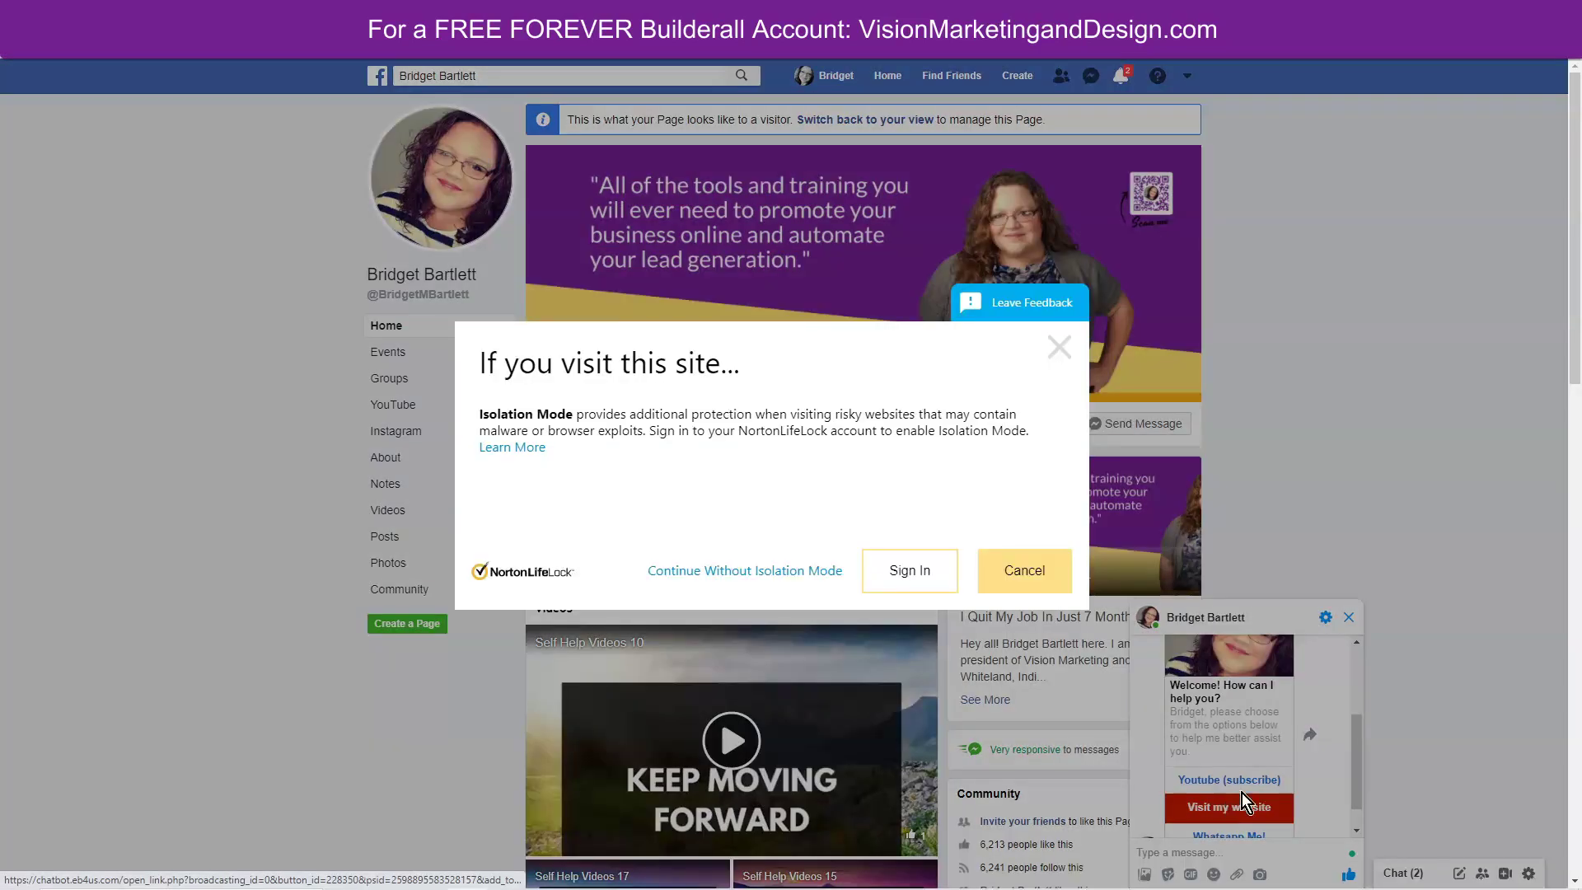
pyautogui.click(904, 559)
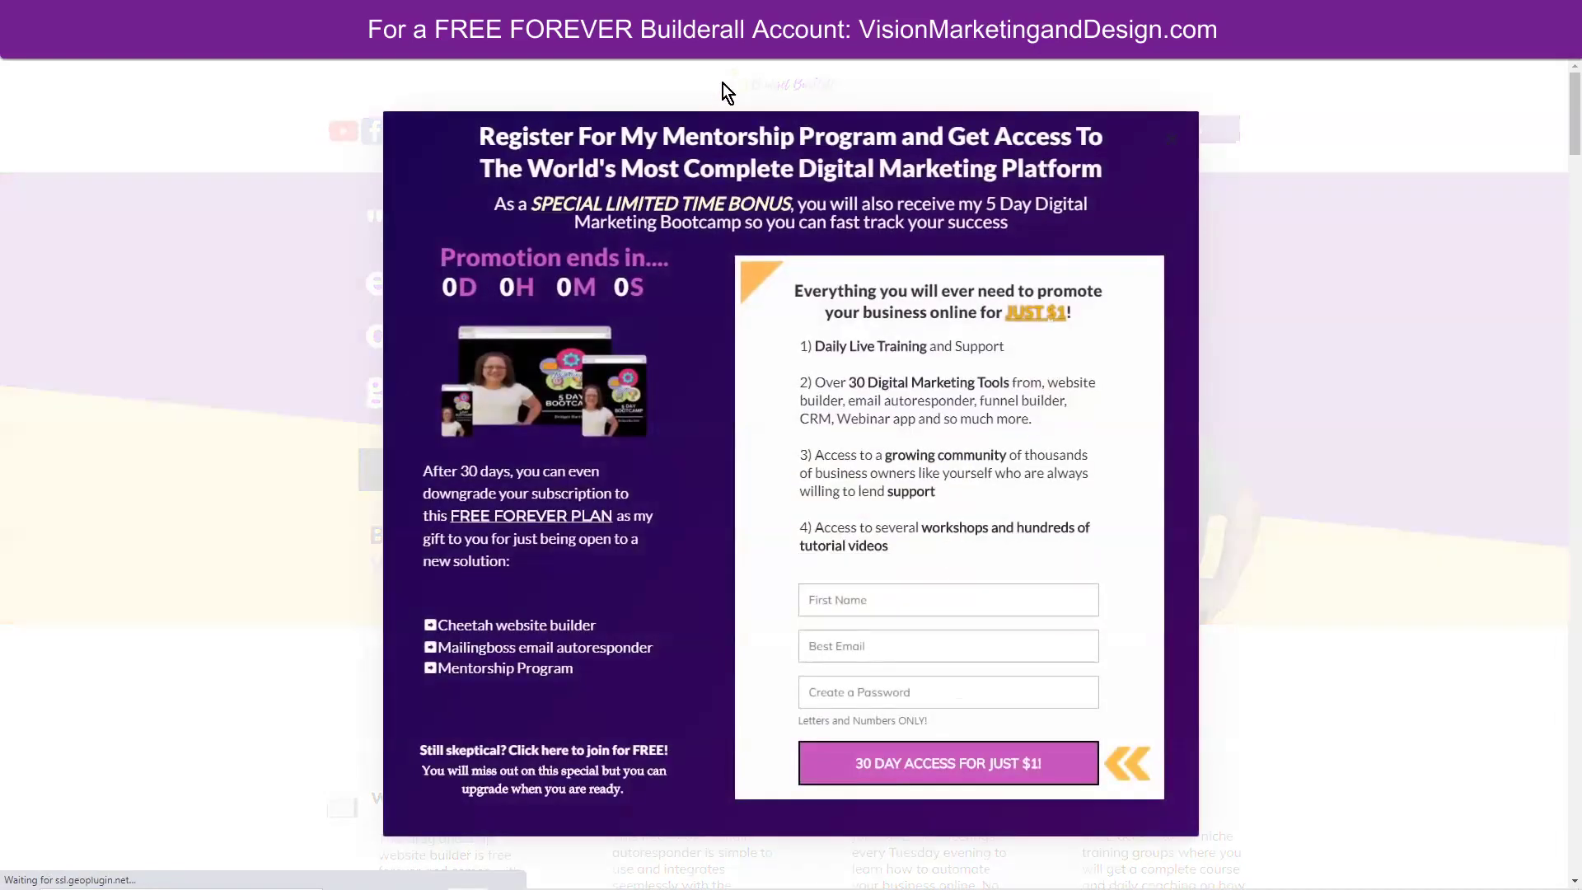
pyautogui.click(1174, 156)
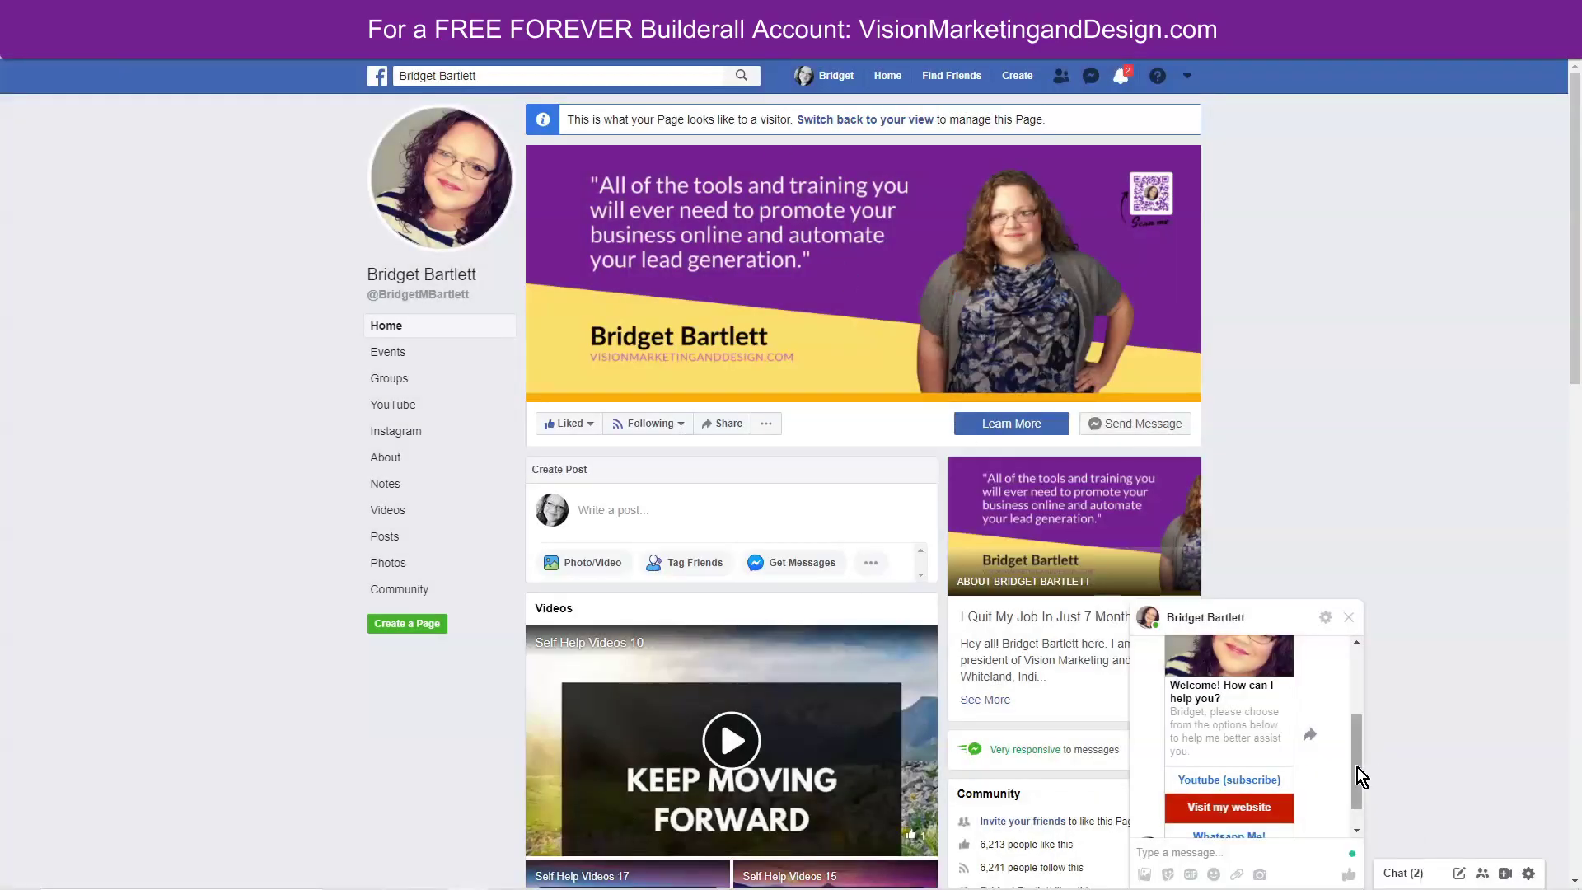
pyautogui.scroll(-2, 1358, 767)
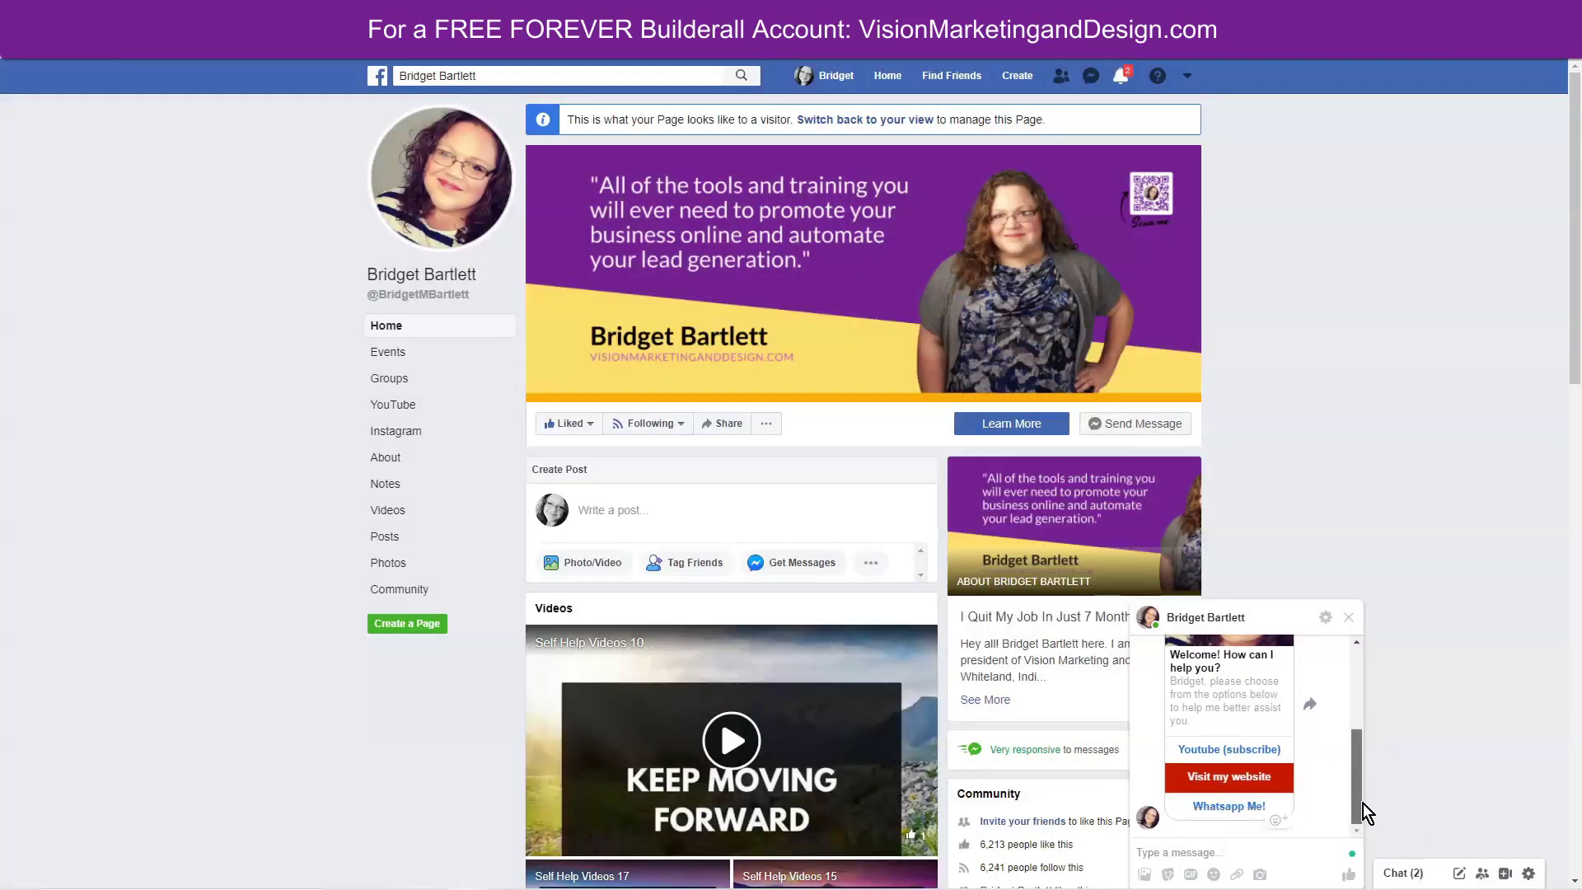
# Follow the Whatsapp Me! option, decline the app prompt, and check the prefilled enquiry message.
pyautogui.click(1218, 821)
pyautogui.click(964, 184)
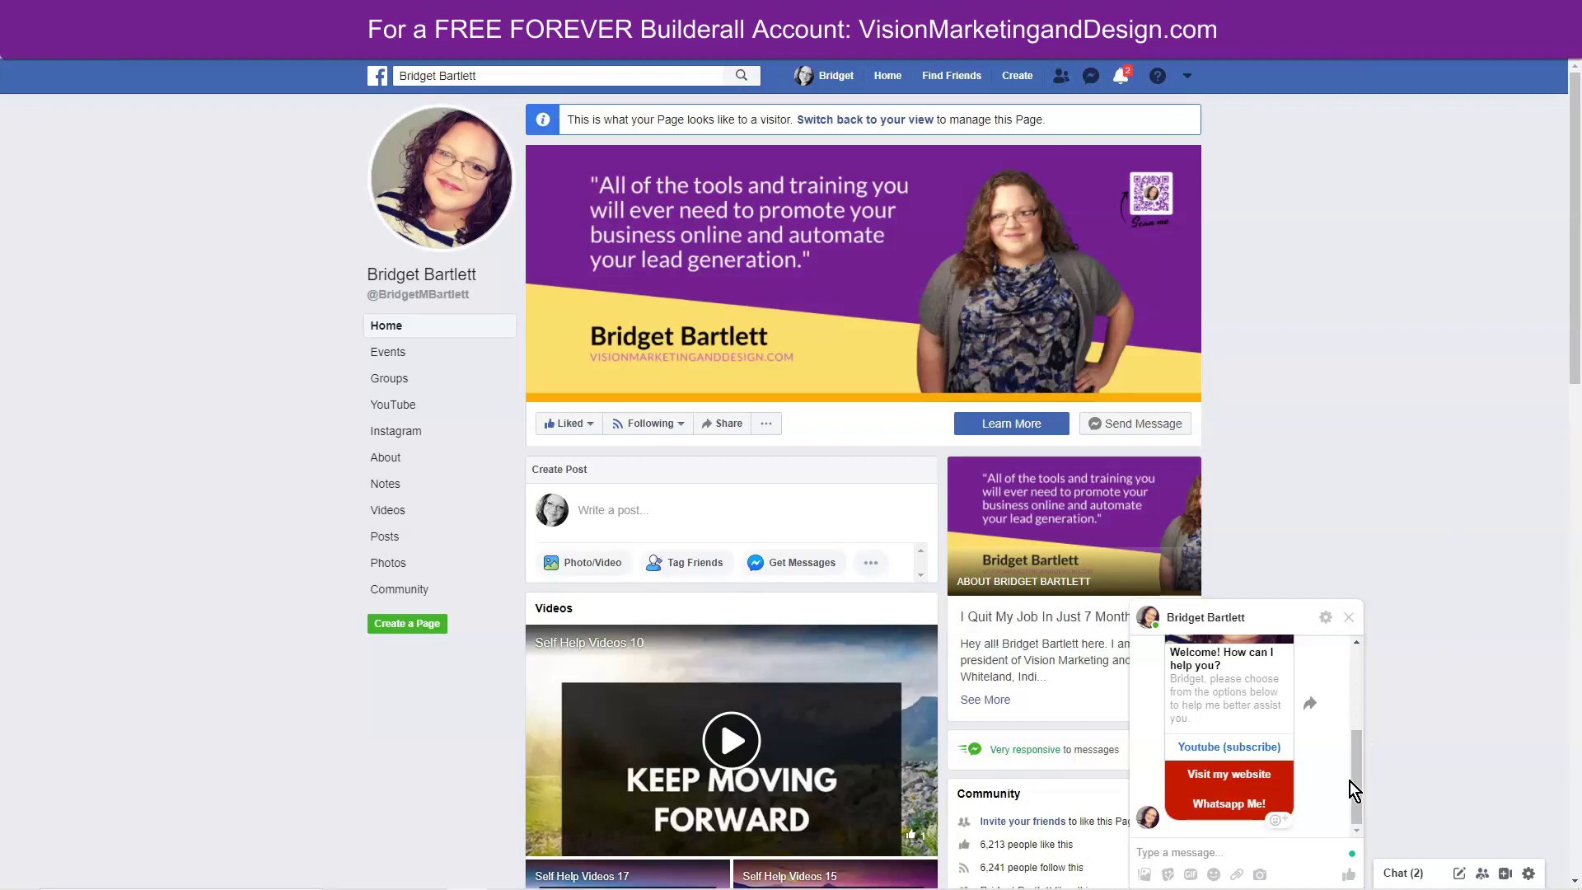
pyautogui.moveTo(1350, 782)
pyautogui.mouseDown()
pyautogui.moveTo(1360, 730)
pyautogui.moveTo(1356, 793)
pyautogui.mouseUp()
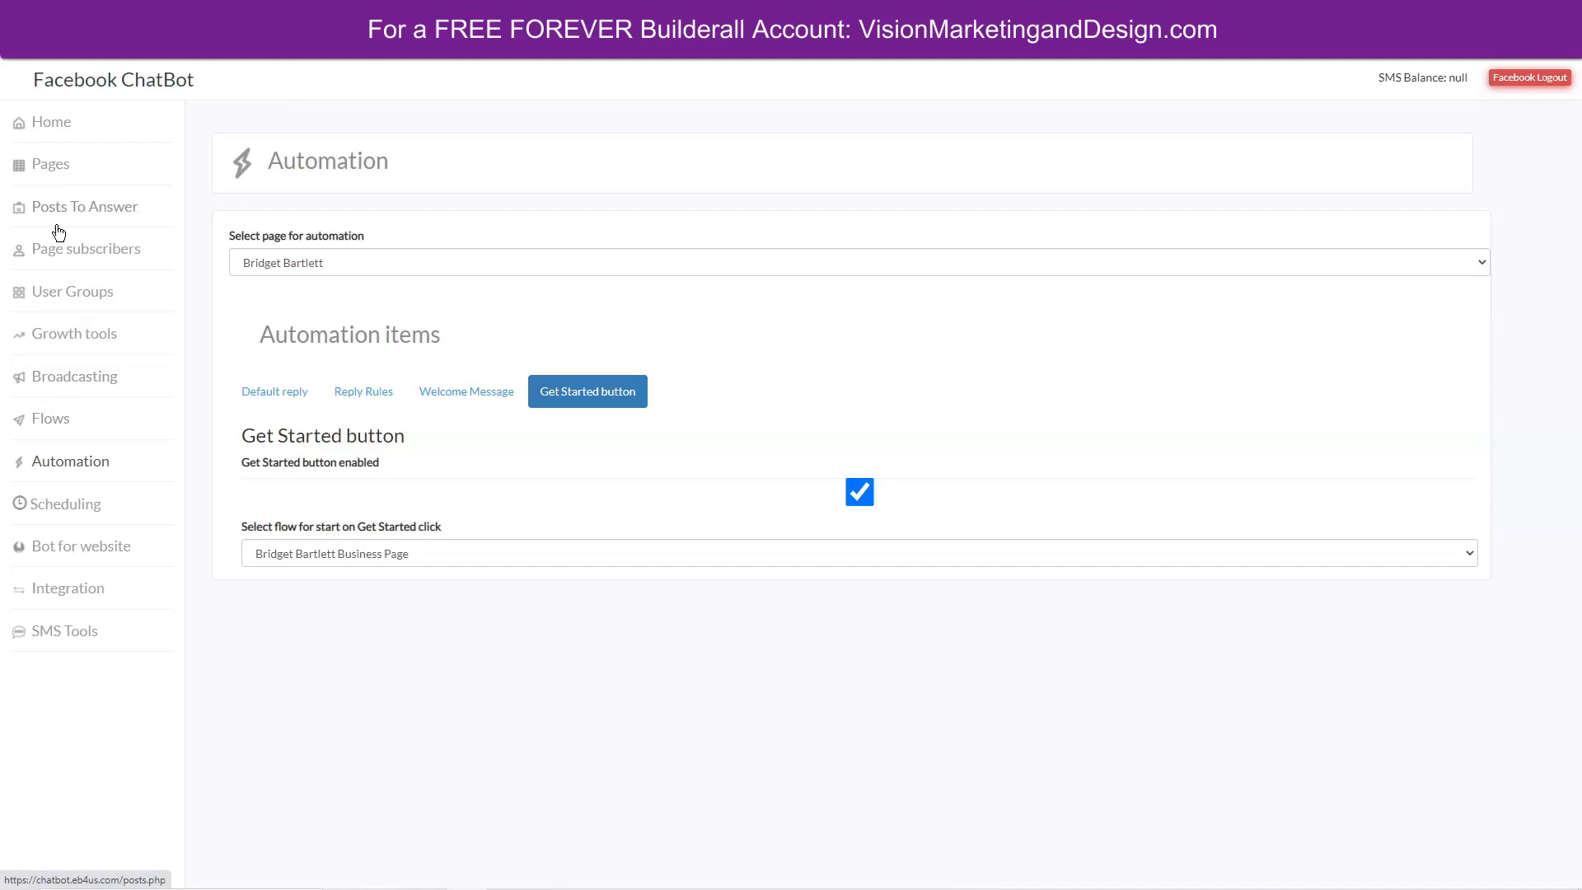
# Show the business page's subscribers filtered by the Whatsapp Contact and Contact Facebook Messenger tags.
pyautogui.click(74, 258)
pyautogui.click(402, 262)
pyautogui.click(349, 329)
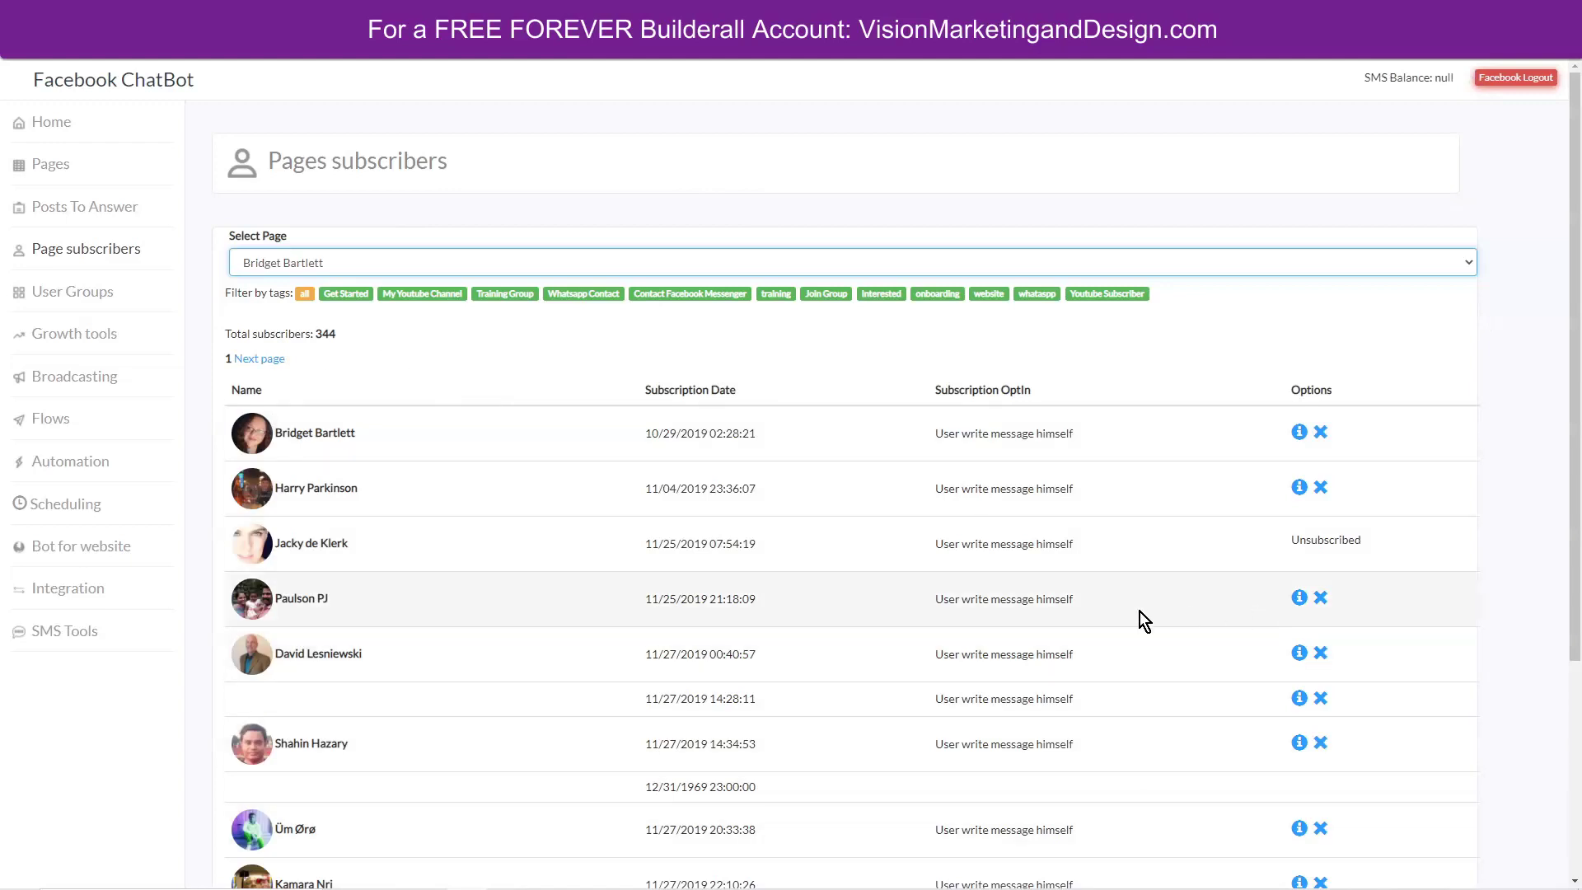
pyautogui.scroll(-4, 1099, 645)
pyautogui.scroll(4, 1094, 645)
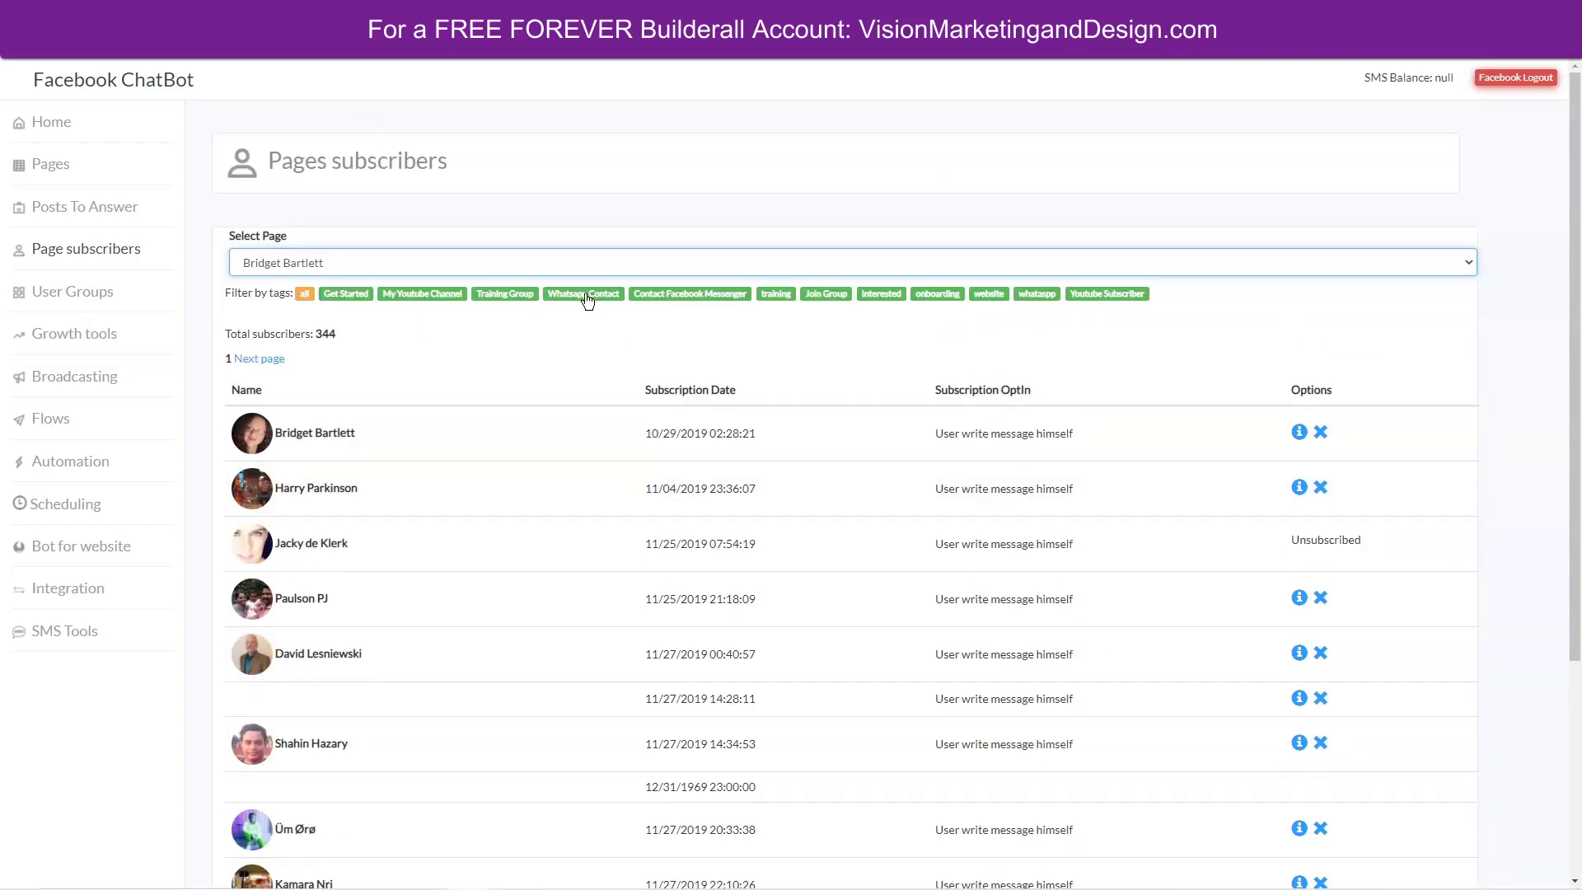
pyautogui.click(586, 295)
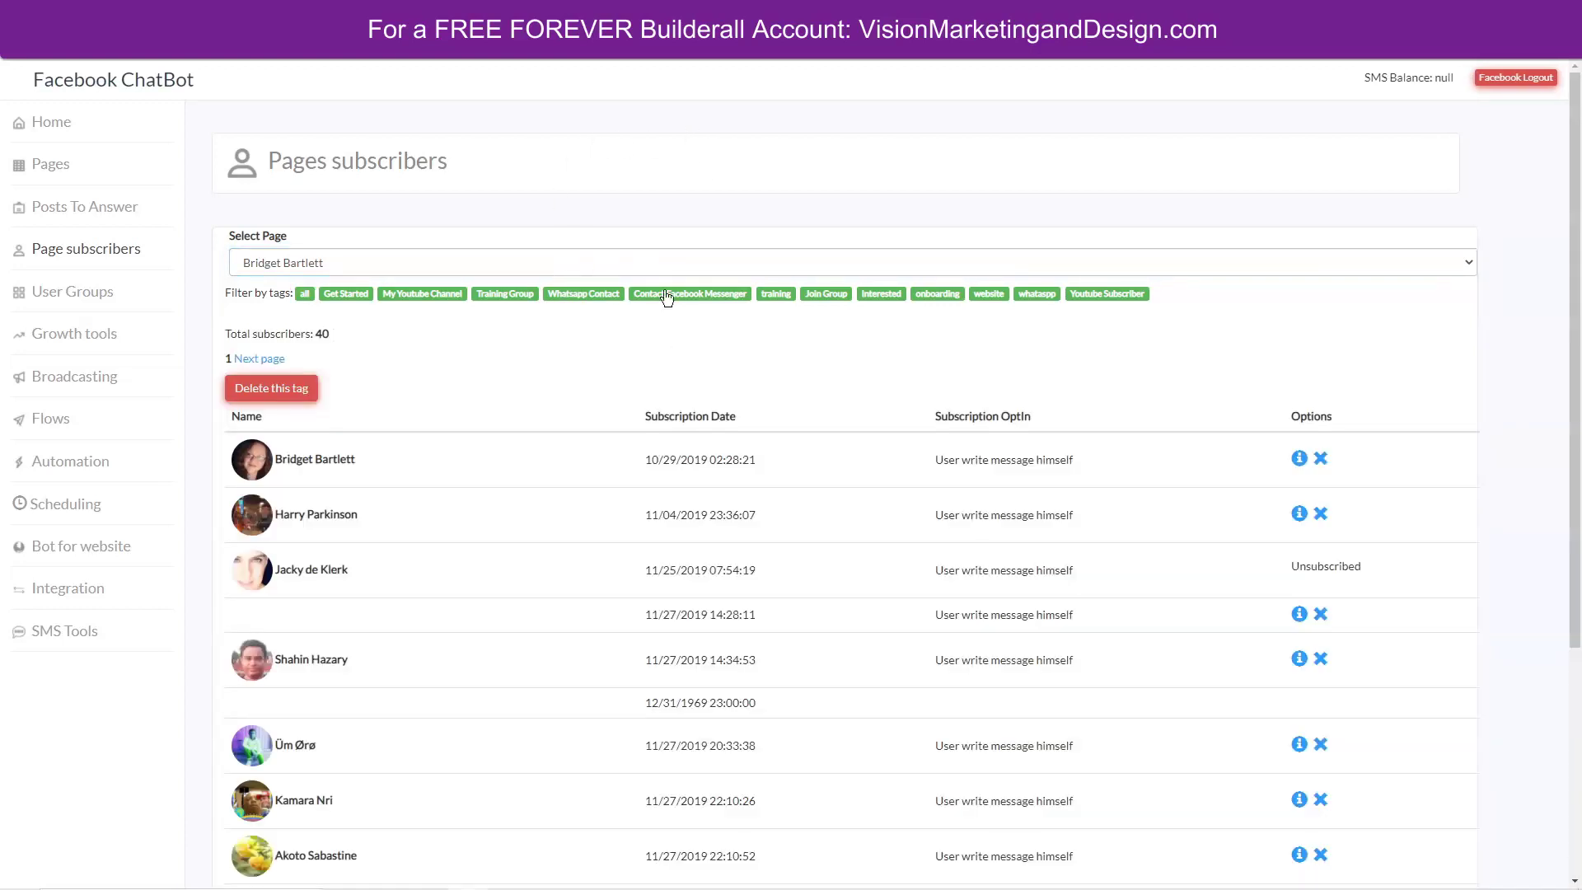
pyautogui.click(707, 298)
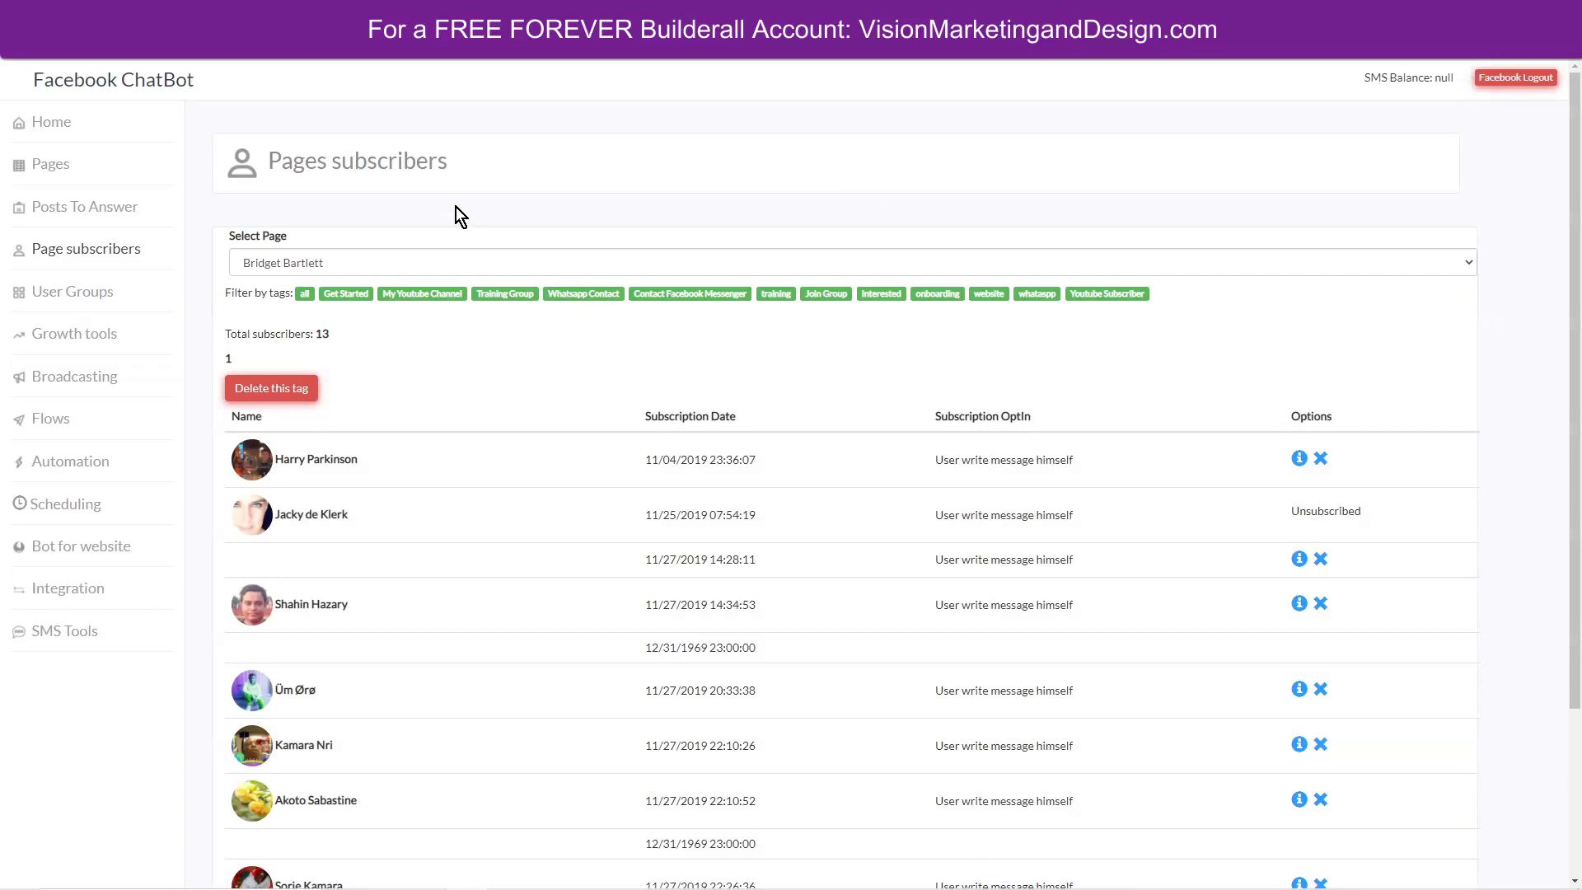